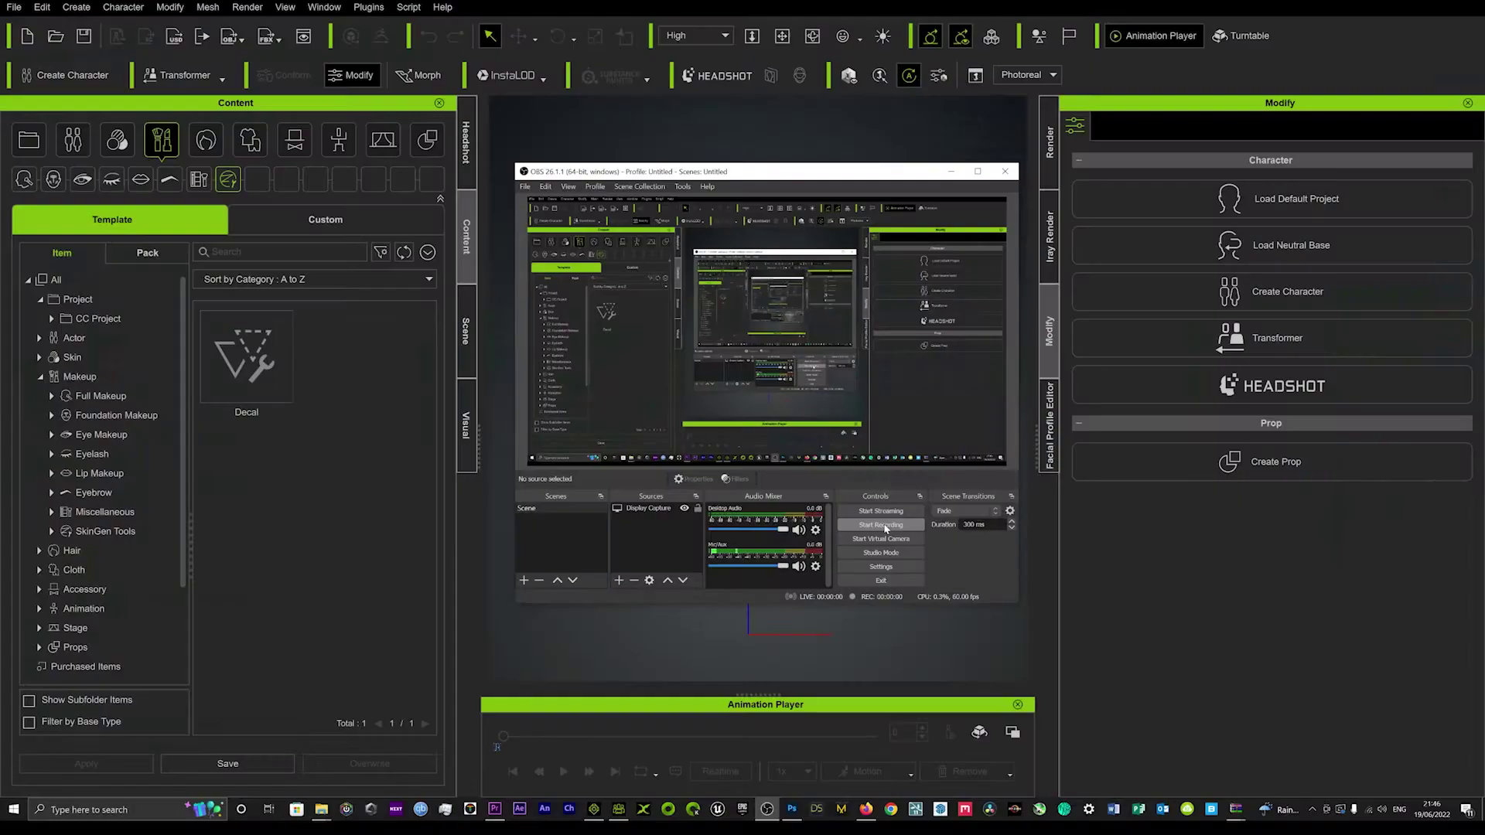
- Bring Character Creator forward to browse the Scenes & Effects pack's lightroom presets
click(508, 405)
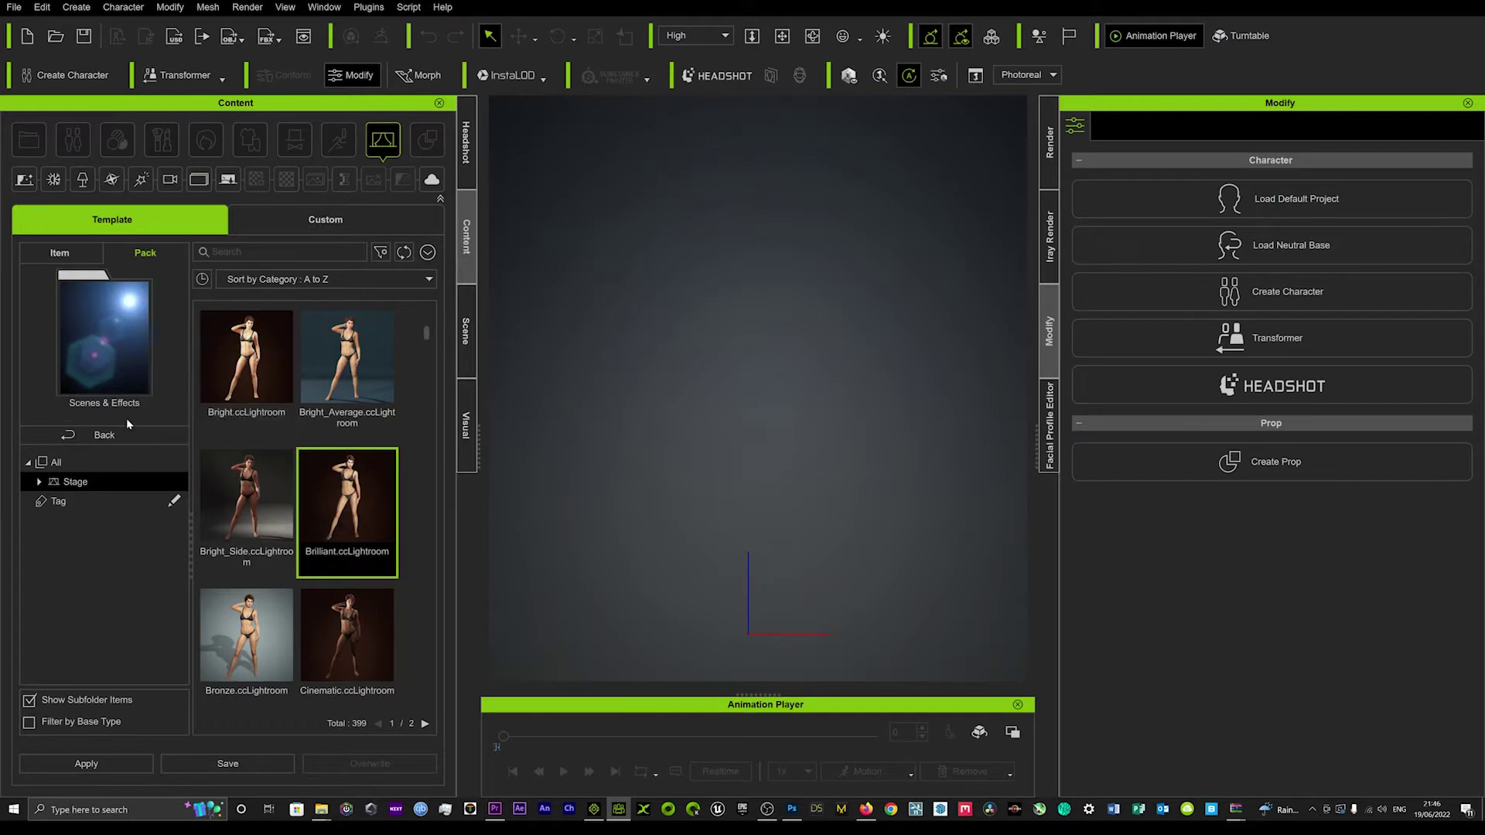
- Load the CC4 Kevin avatar from the Actor pack into the scene
click(127, 433)
click(75, 278)
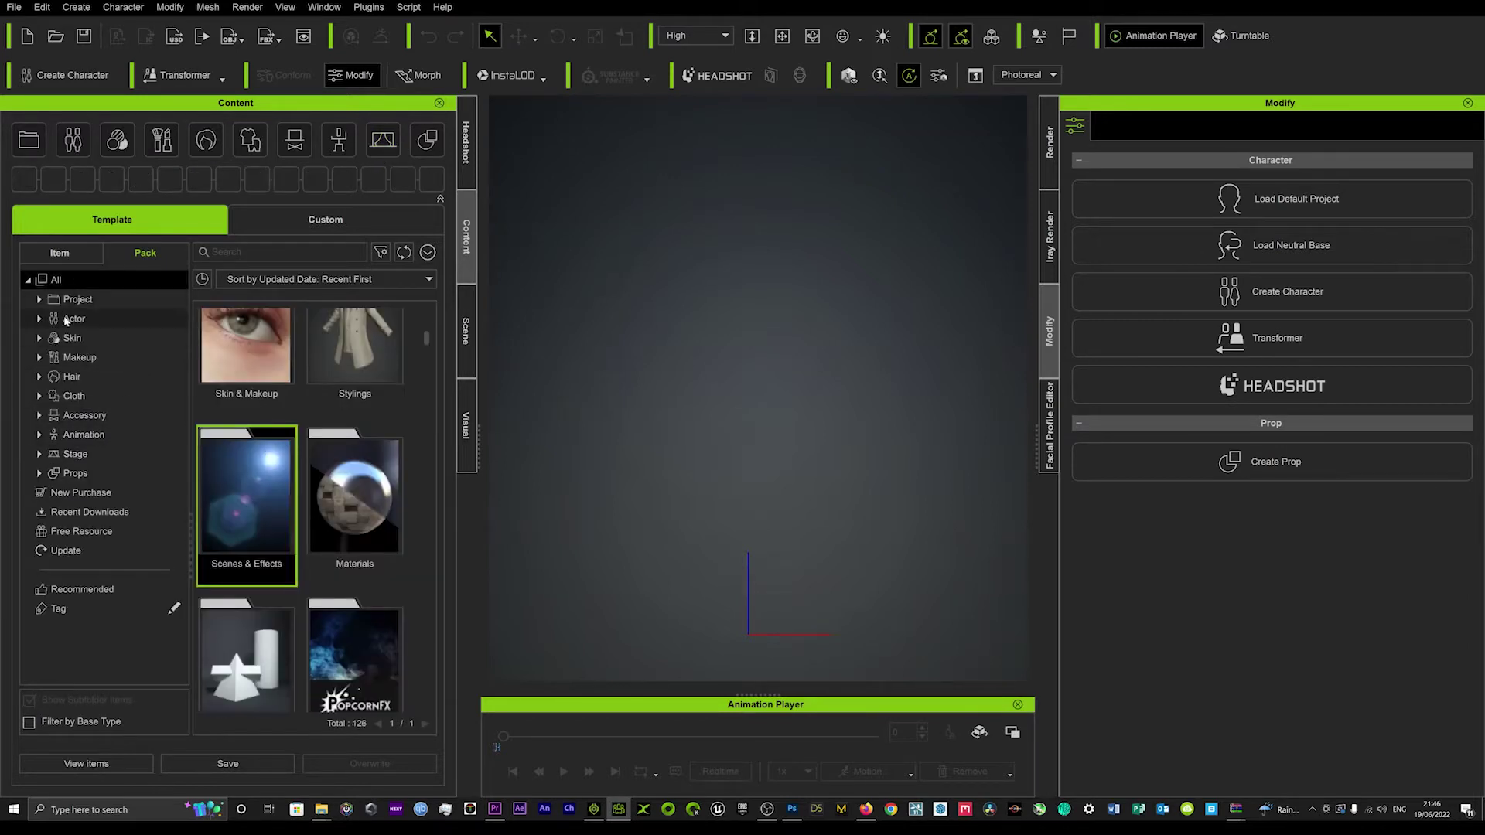
click(73, 320)
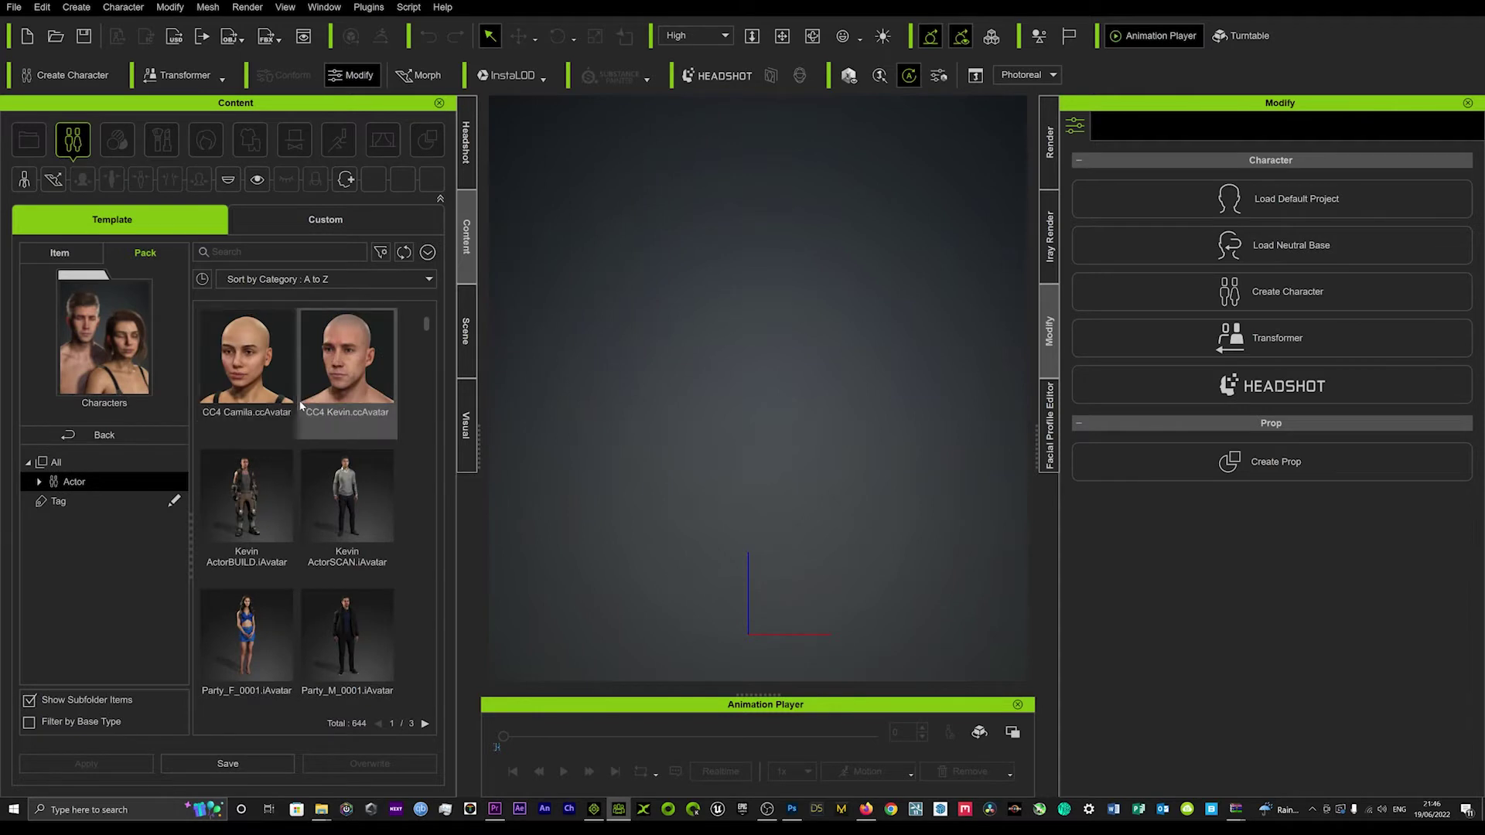
double_click(329, 386)
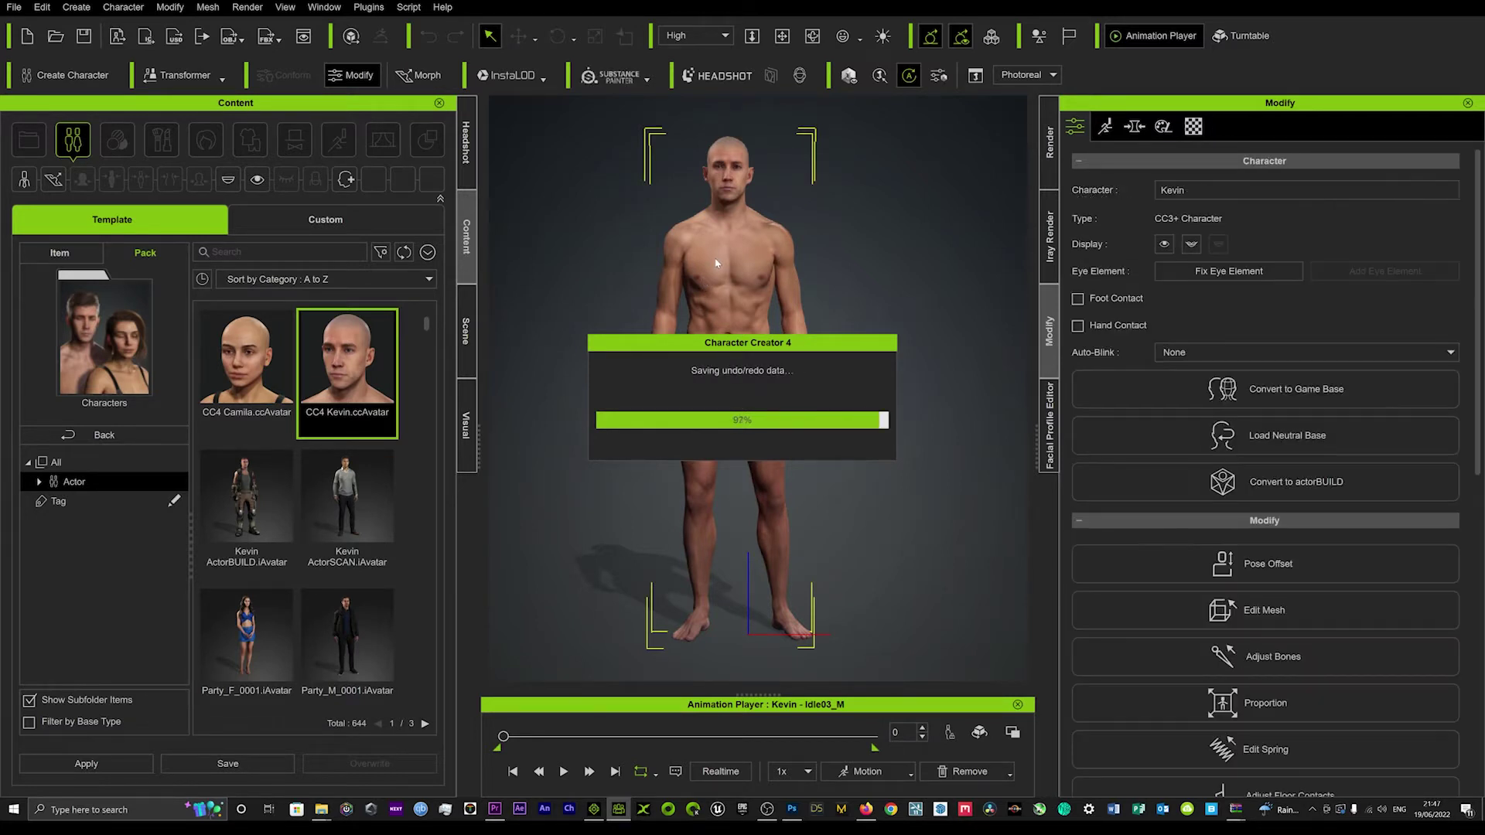
scroll(749, 509, down, 4)
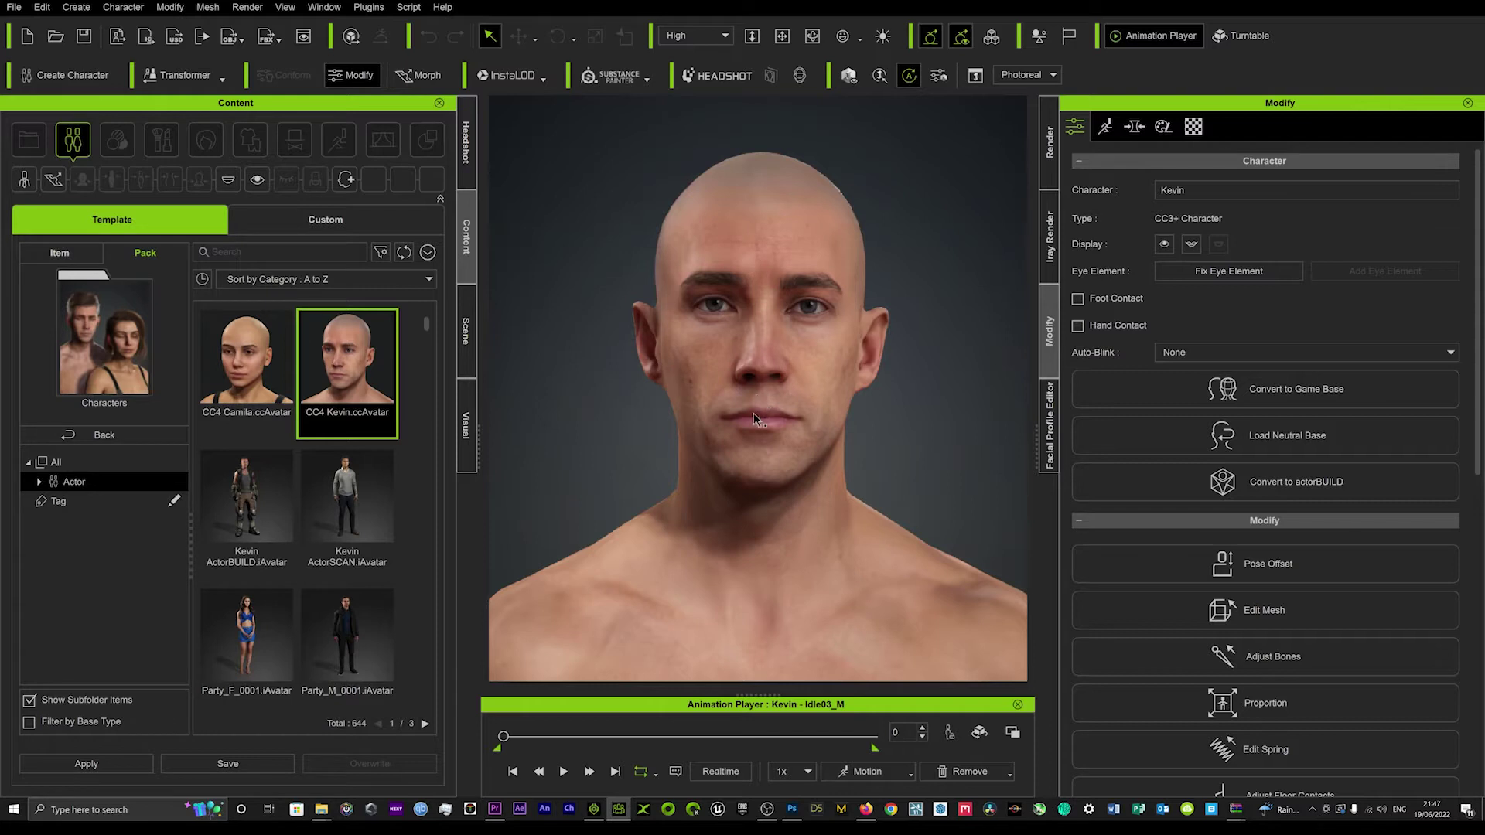
scroll(758, 445, down, 3)
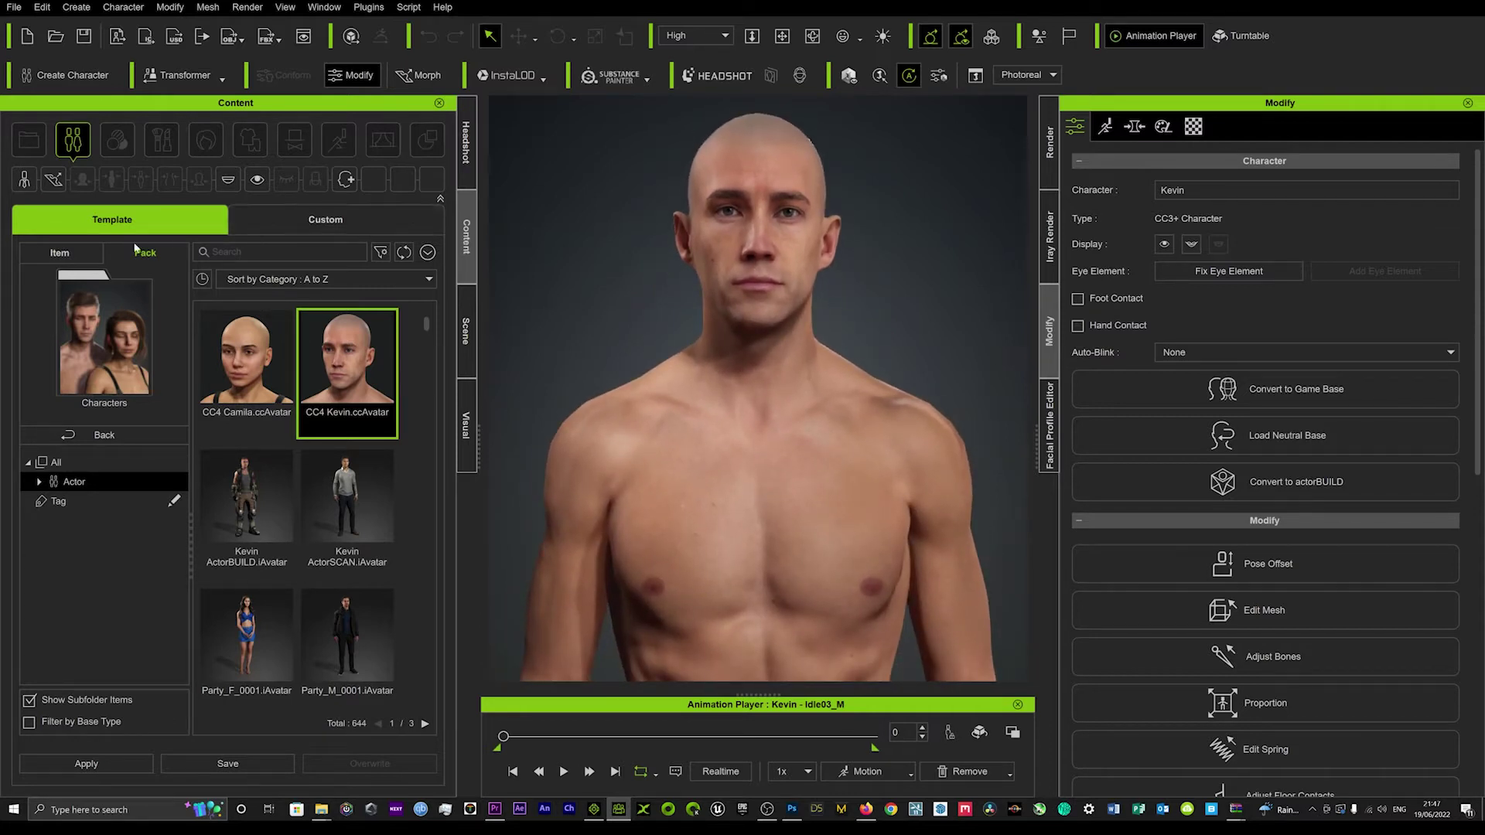
- Find the SkinGen Tools Decal template under Makeup and drop it onto Kevin
click(68, 256)
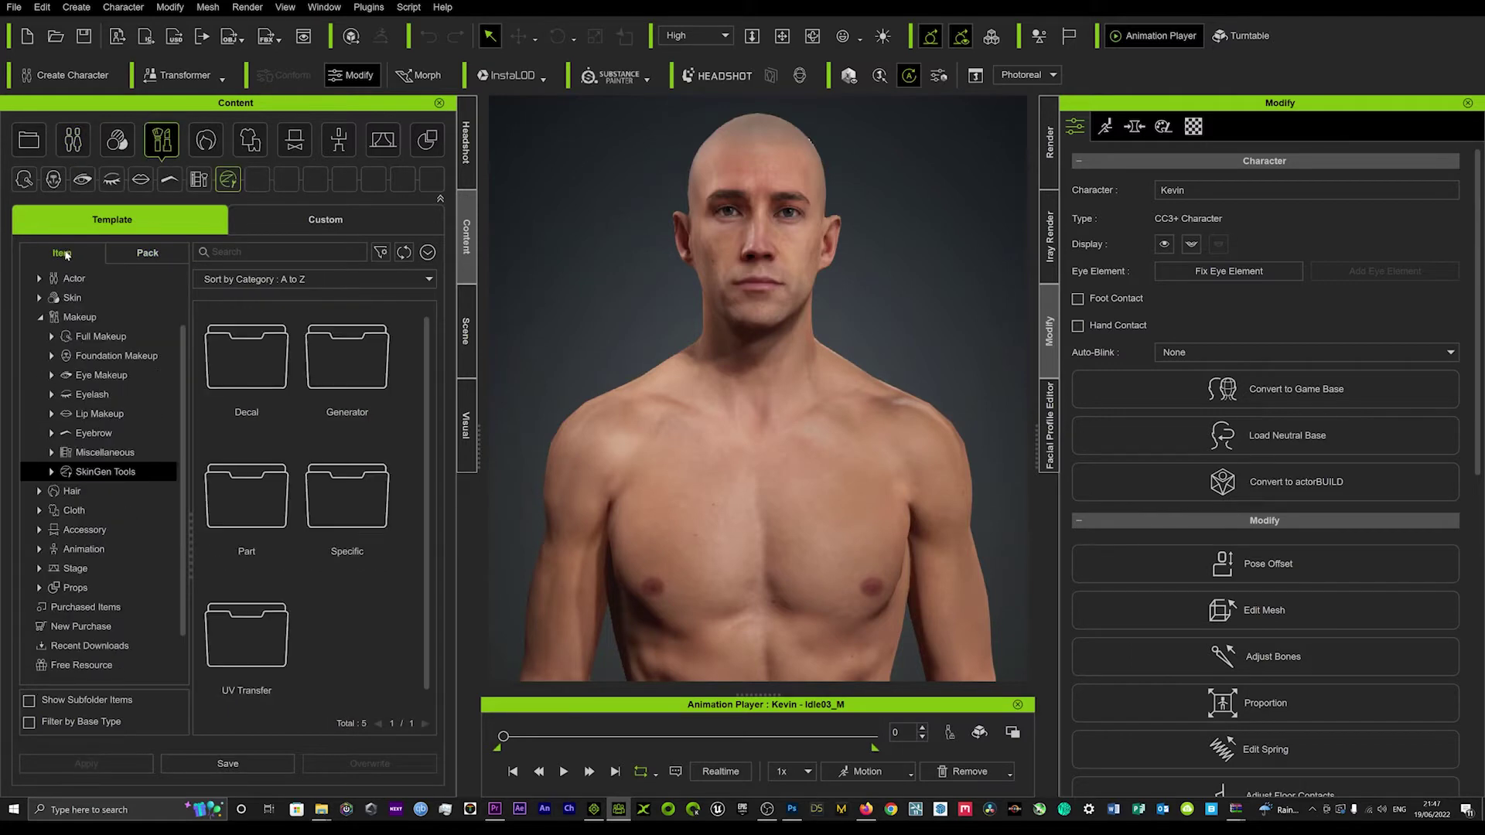
click(65, 255)
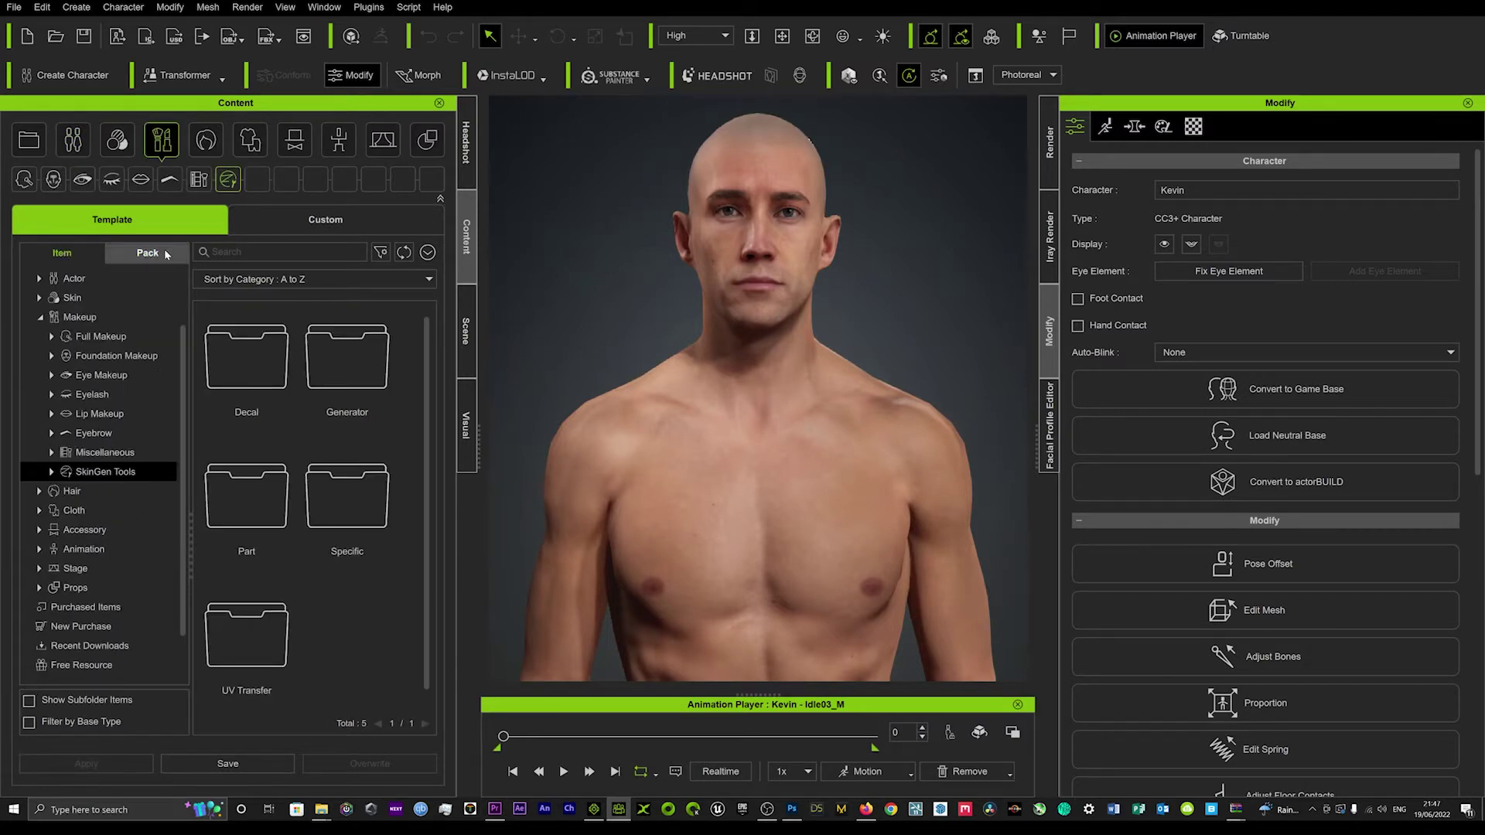
click(25, 252)
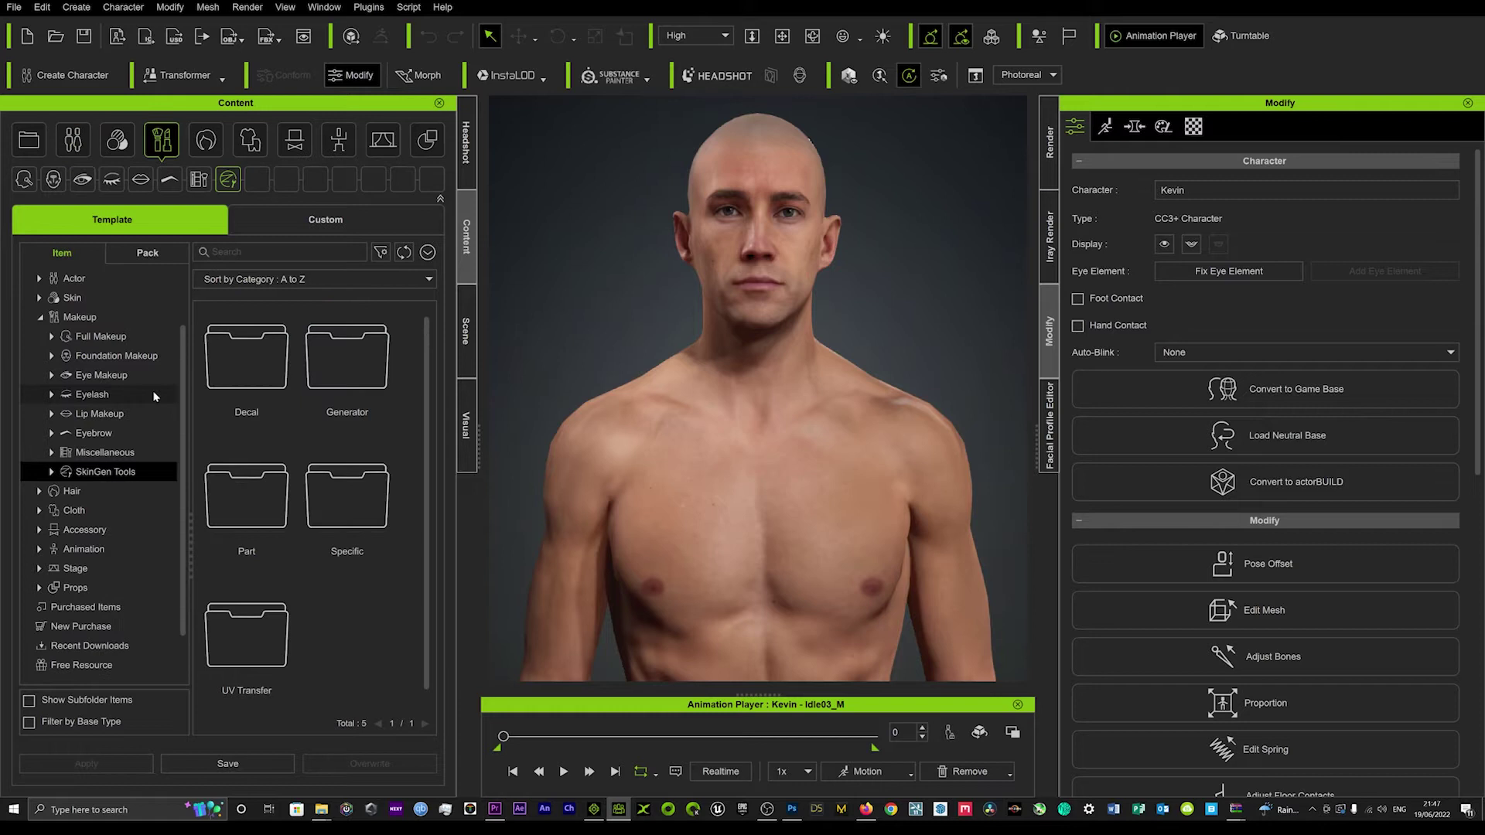
scroll(154, 396, up, 1)
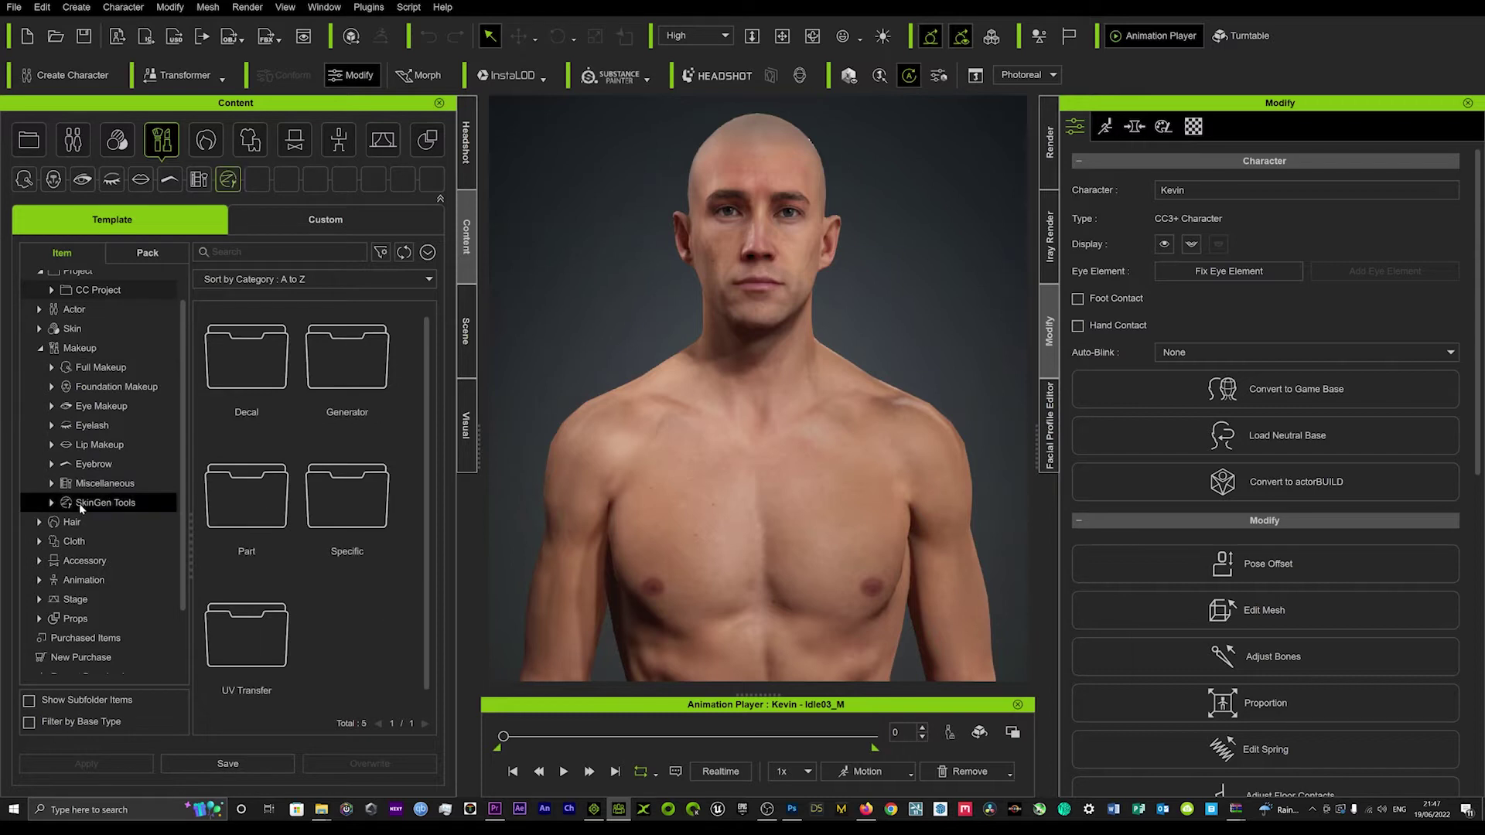
click(51, 503)
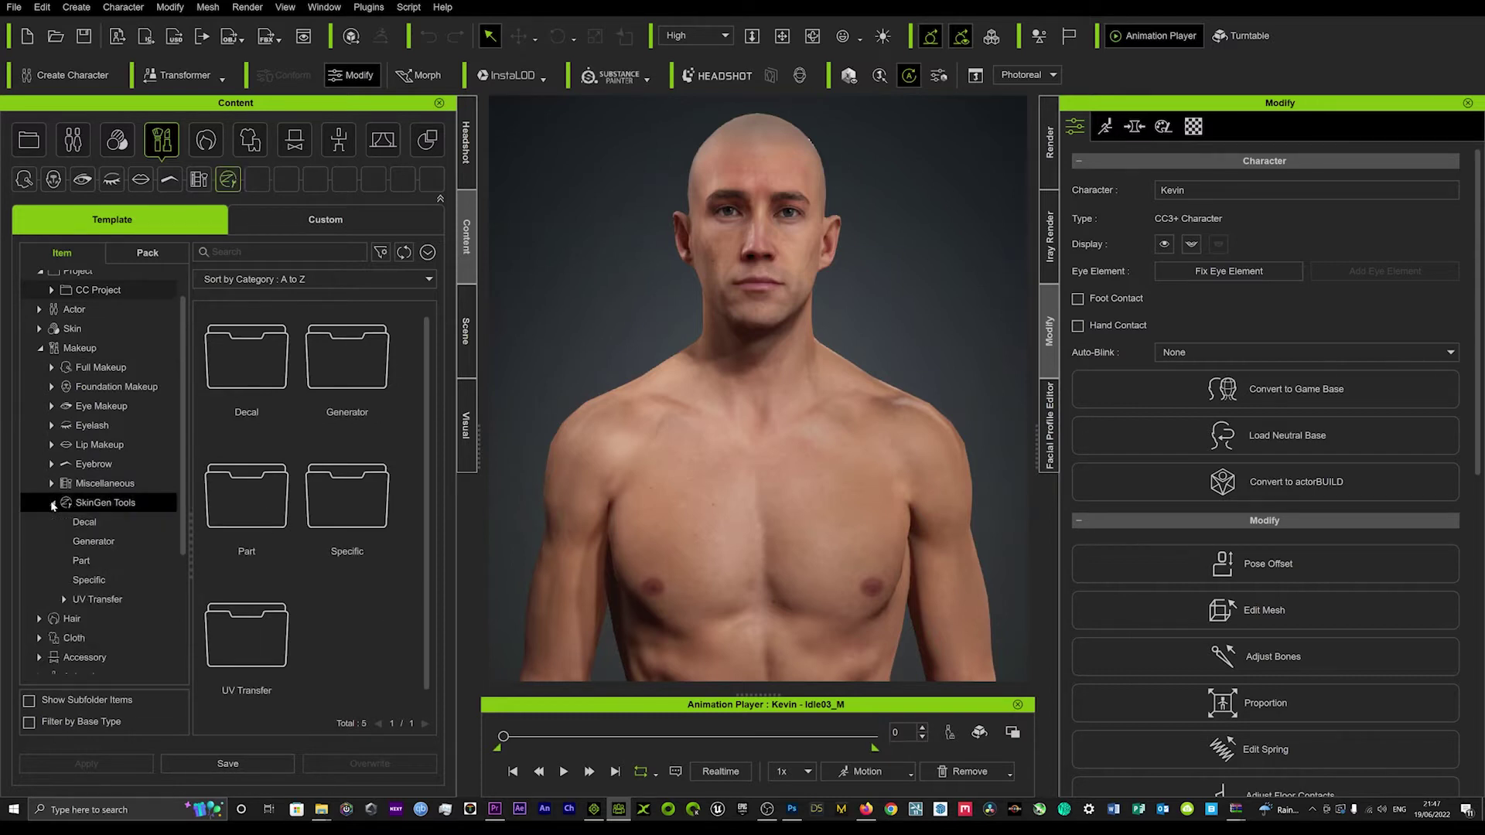
scroll(85, 506, down, 1)
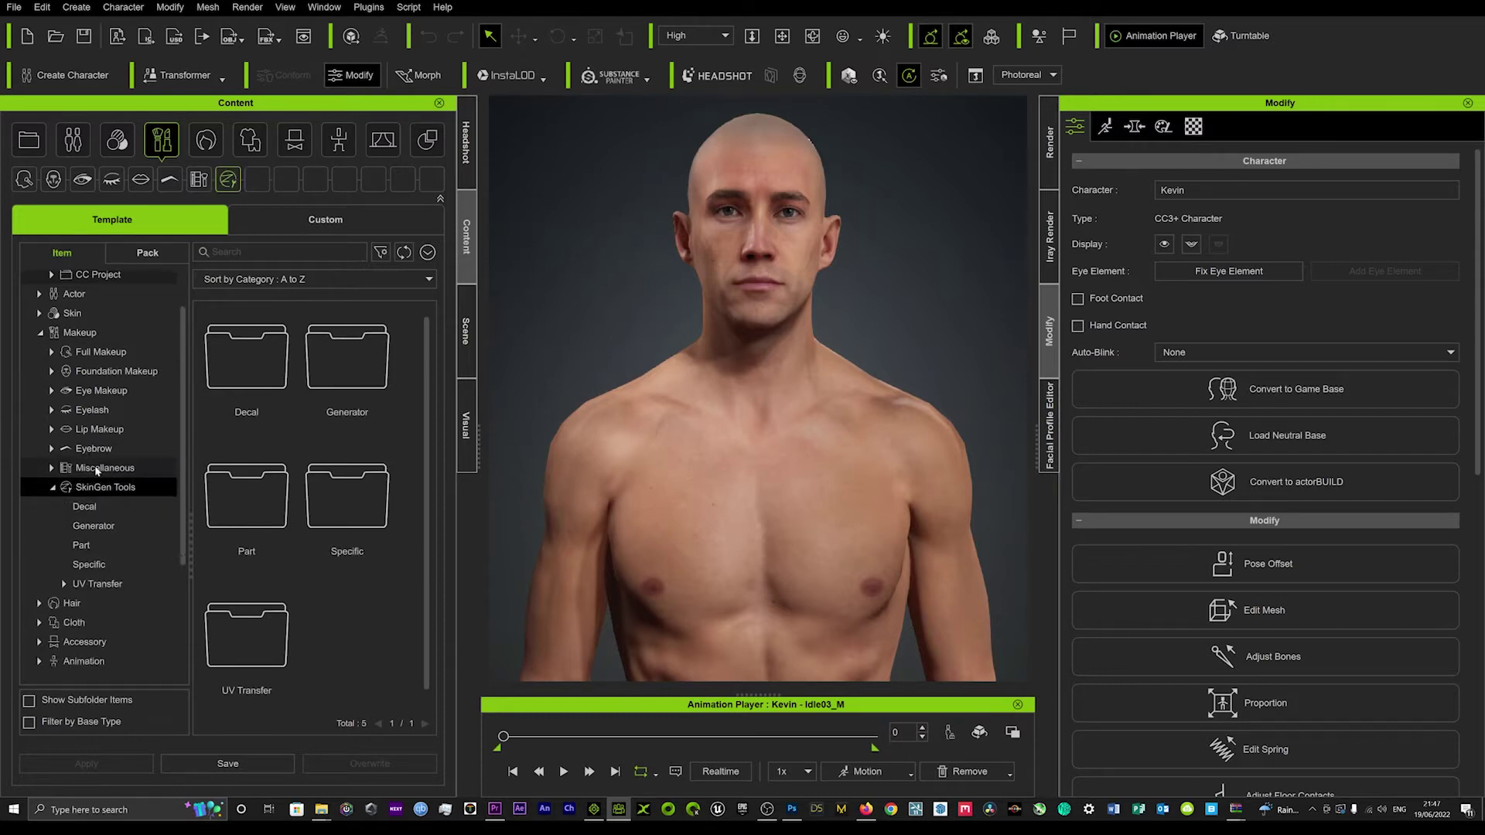
click(93, 510)
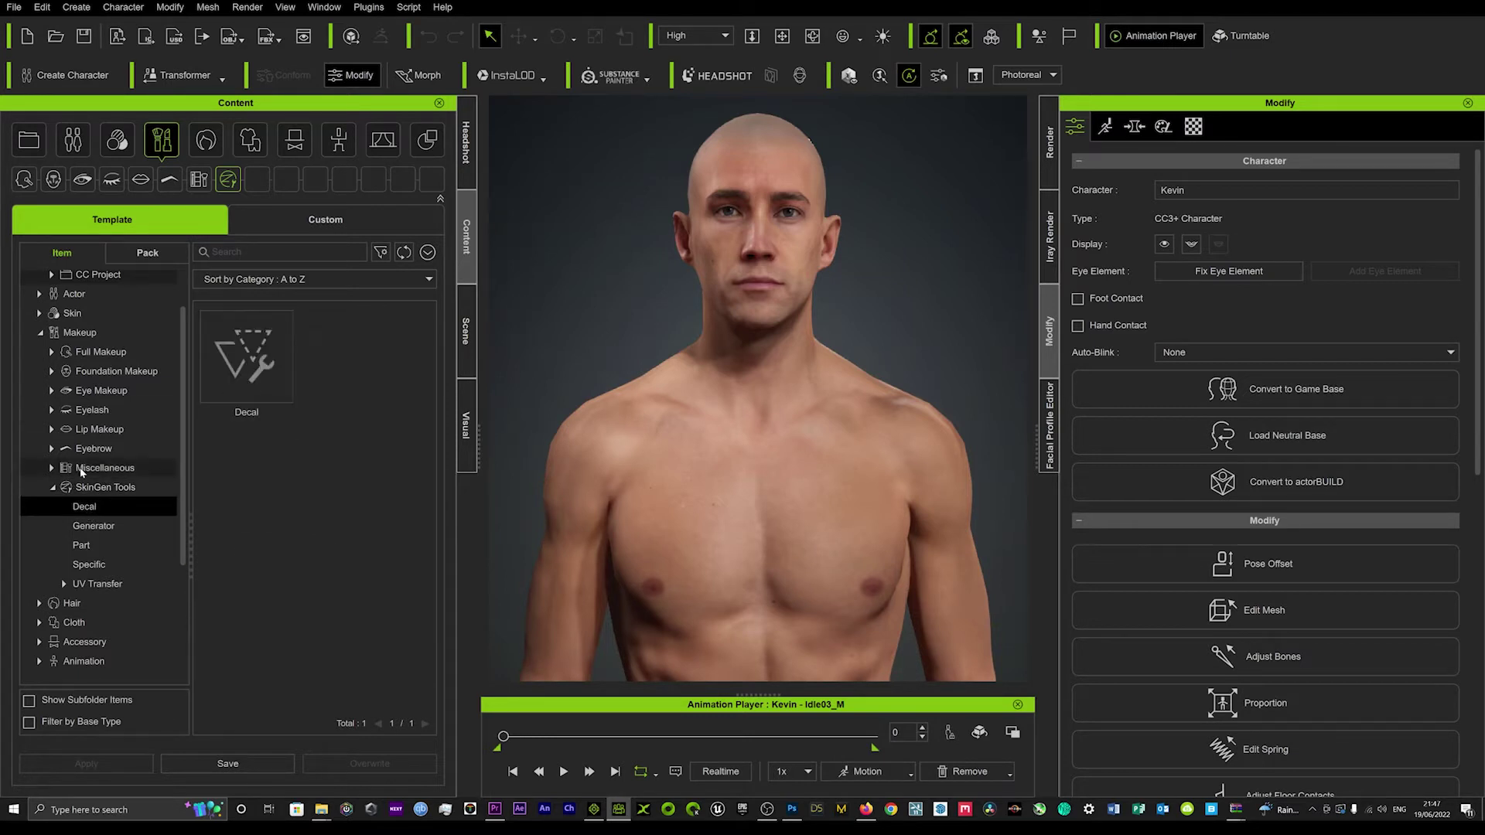
drag(246, 362, 737, 434)
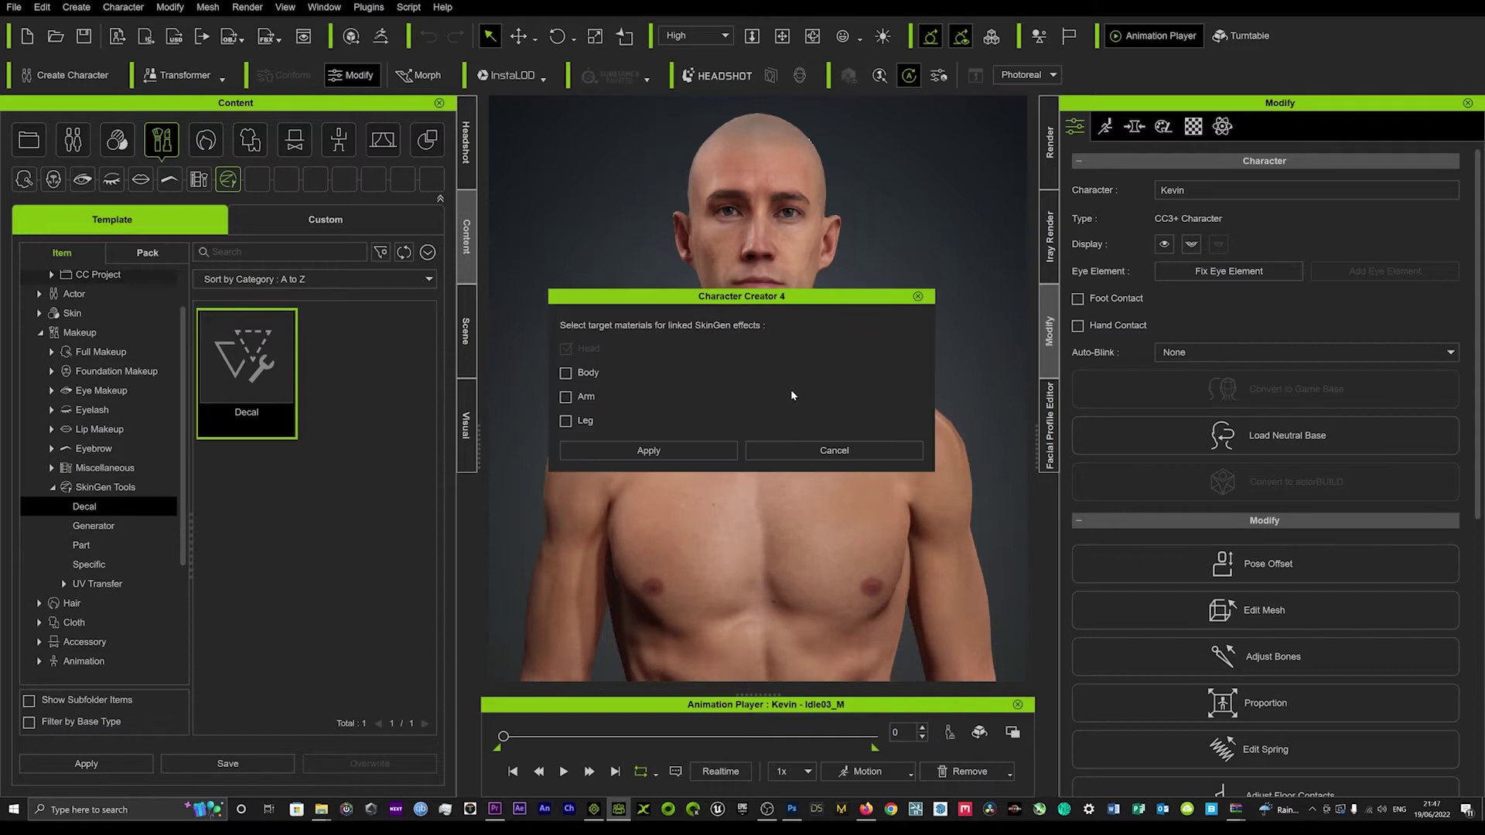
- Link the decal to the Body material only, leaving out Arm, and generate it
click(565, 373)
click(566, 397)
click(565, 397)
click(648, 450)
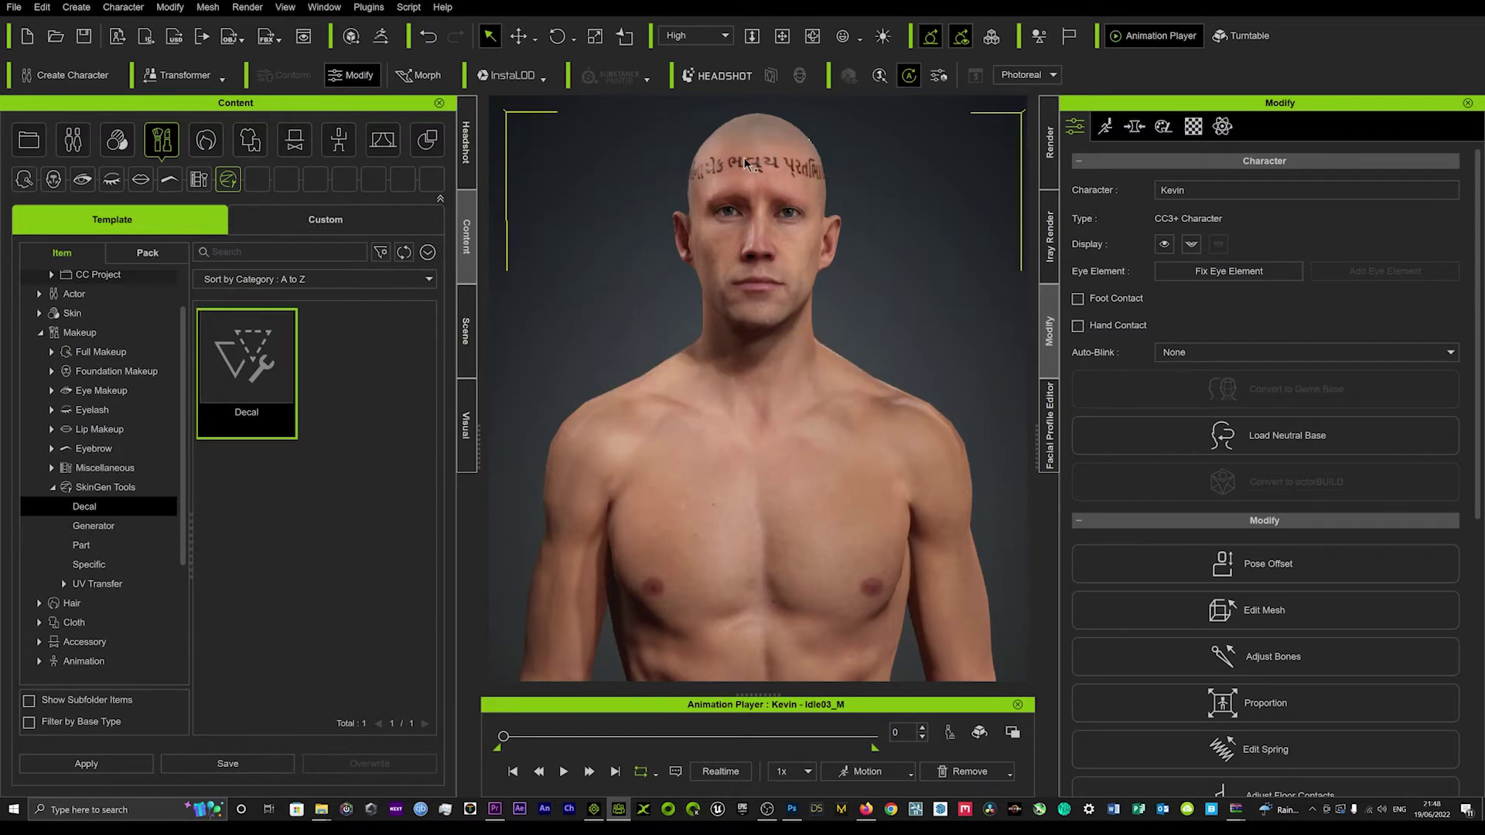
- Orbit and zoom the view to inspect the Gujarati tattoo on Kevin's forehead
right_drag(733, 169, 804, 167)
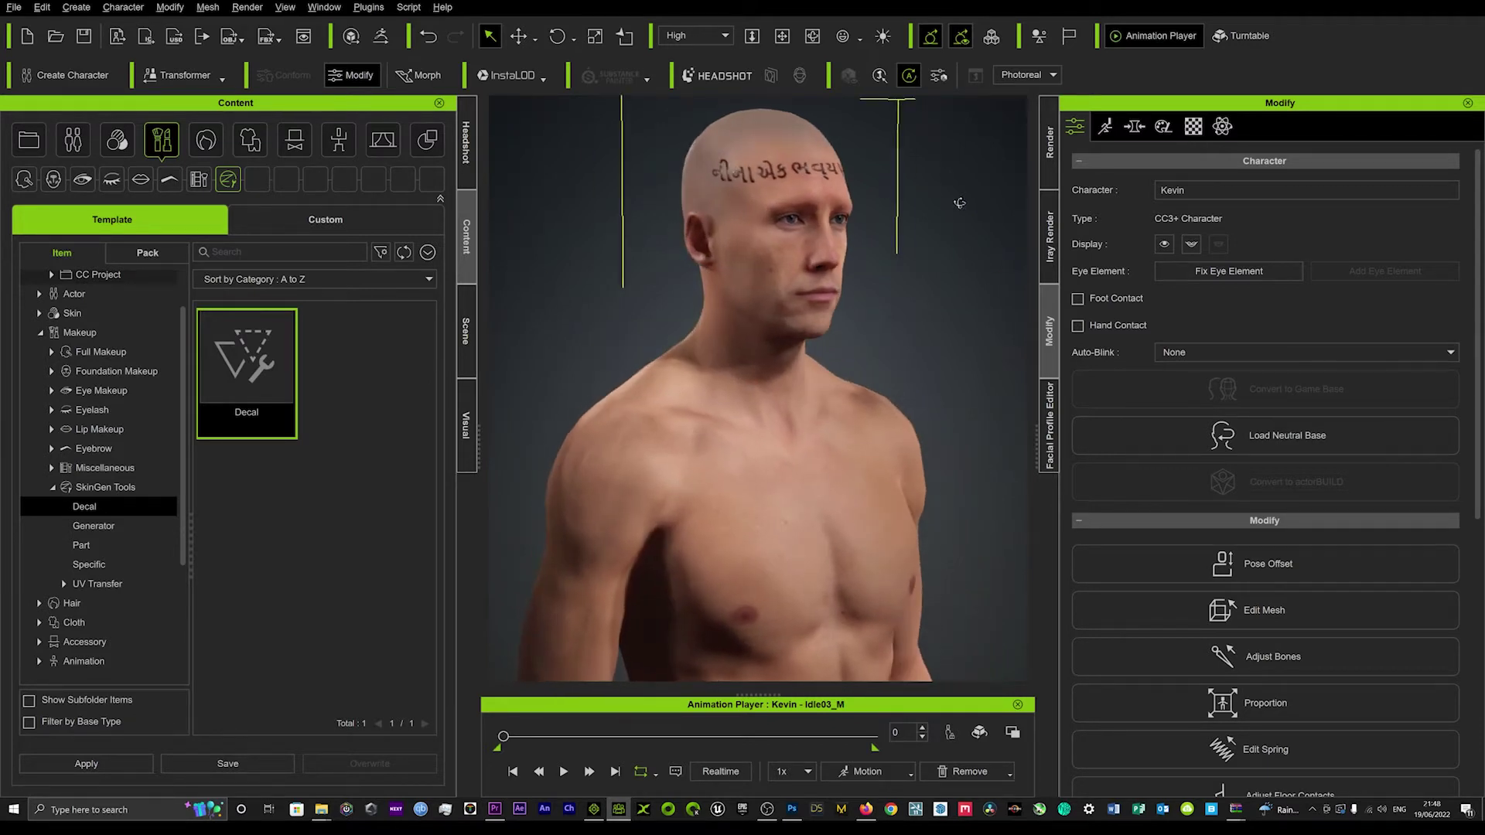
scroll(830, 165, up, 5)
scroll(830, 165, down, 5)
right_drag(789, 341, 888, 370)
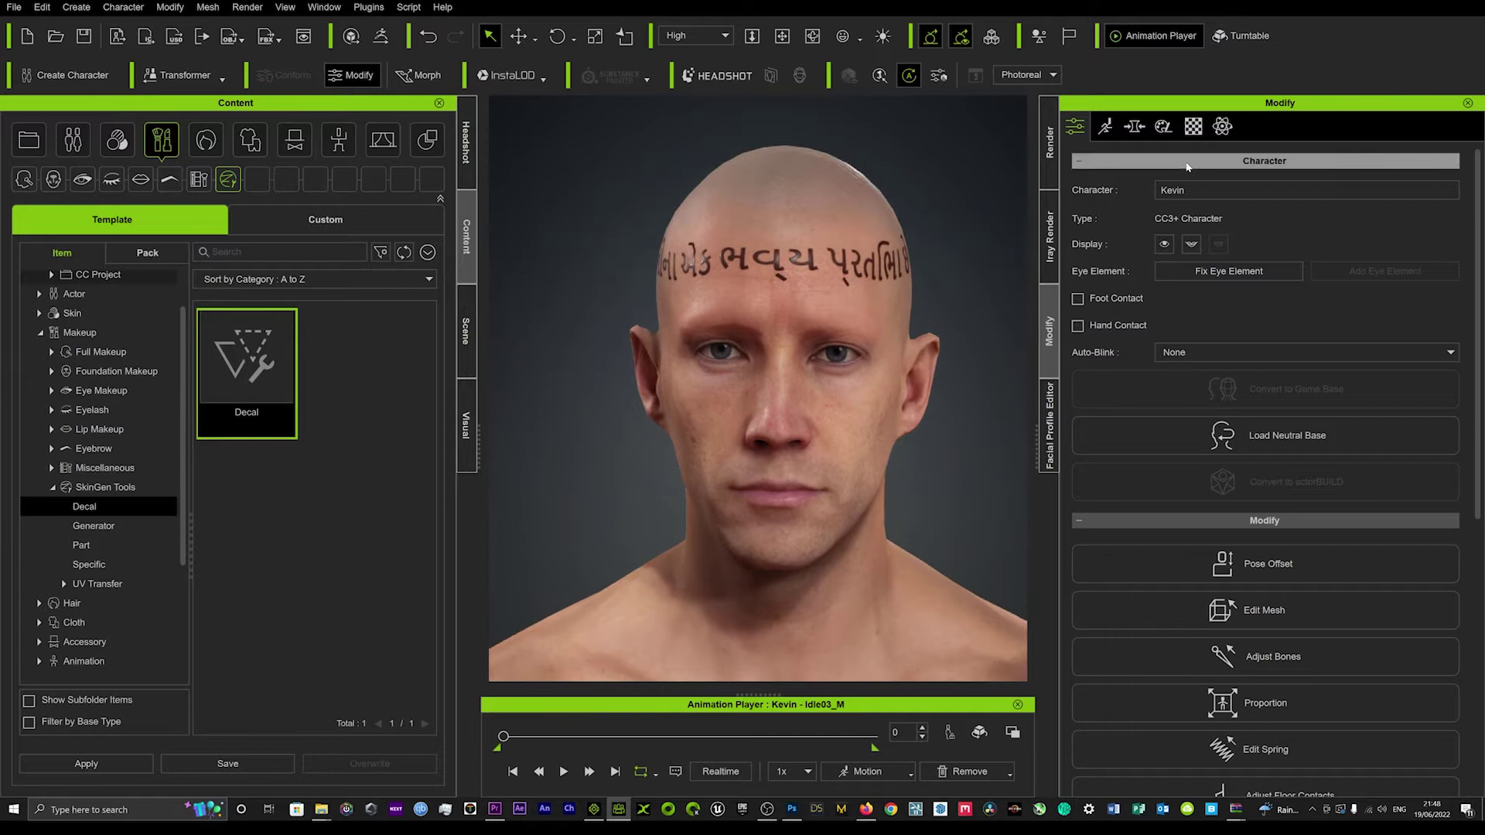
- Select the Decal layer in the SkinGen editor and scroll to its Texture Settings
click(1162, 127)
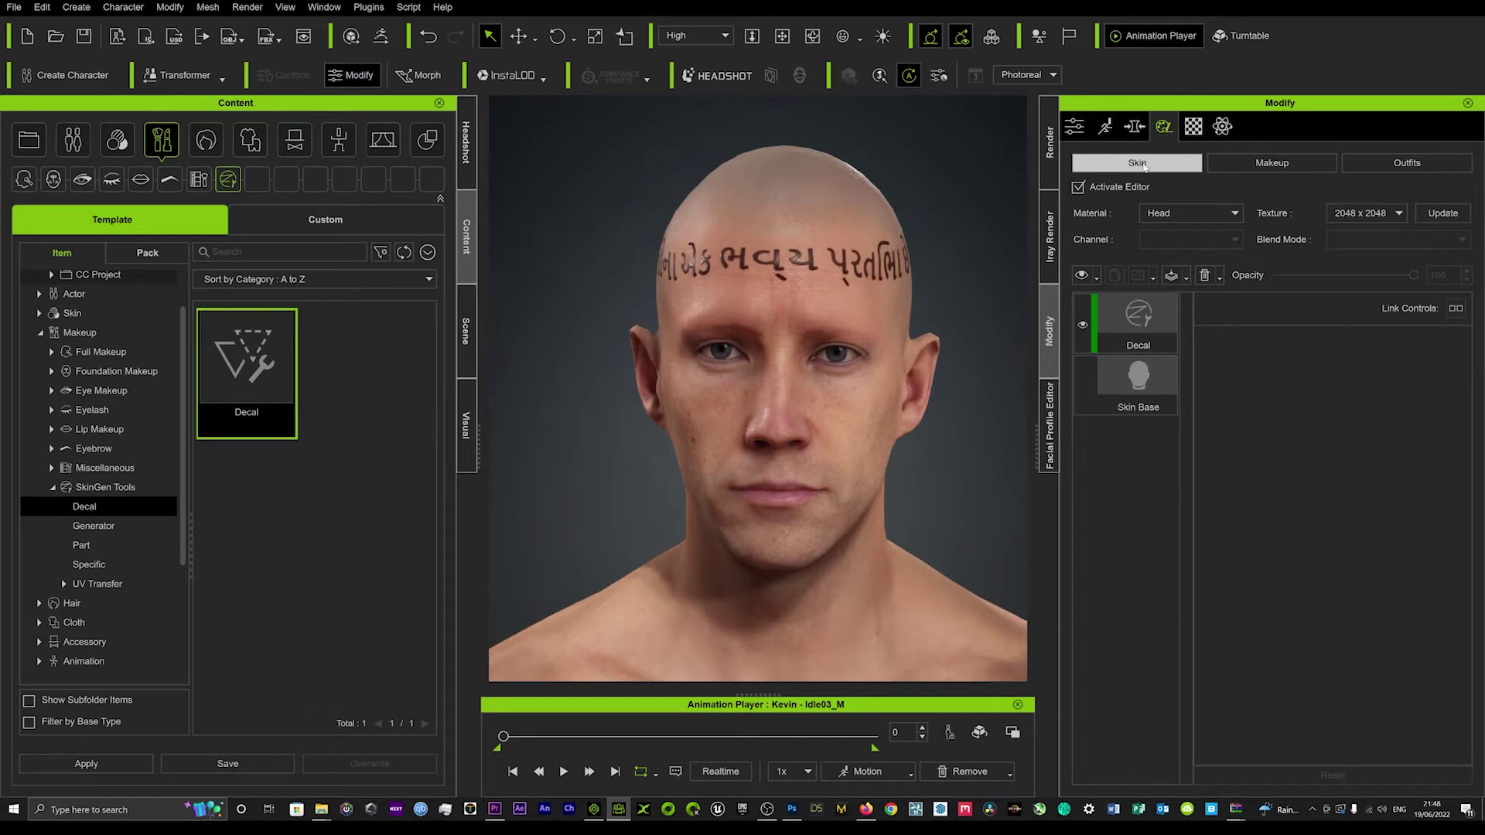
click(1128, 317)
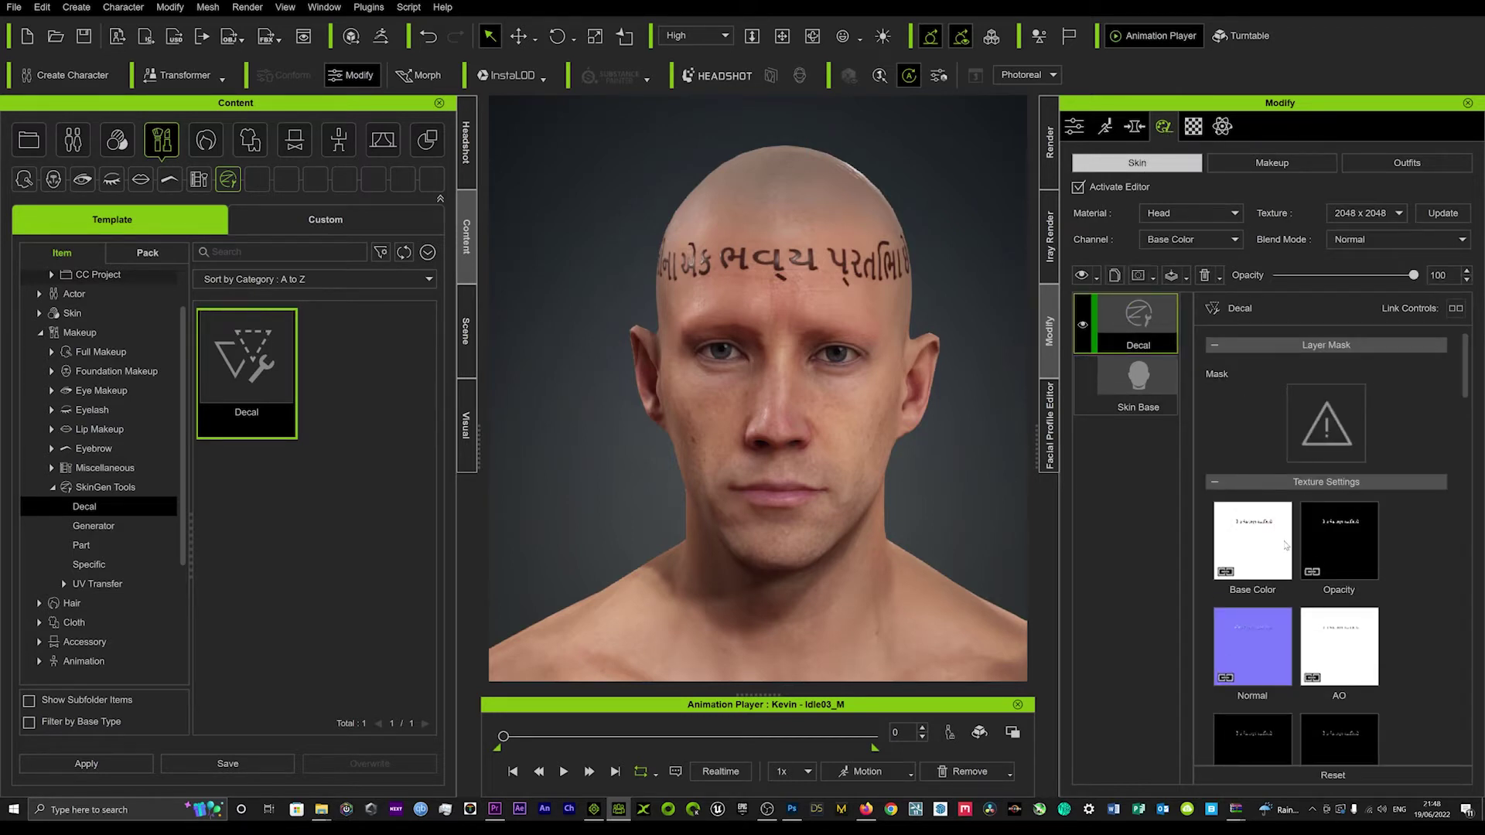
scroll(1266, 536, down, 2)
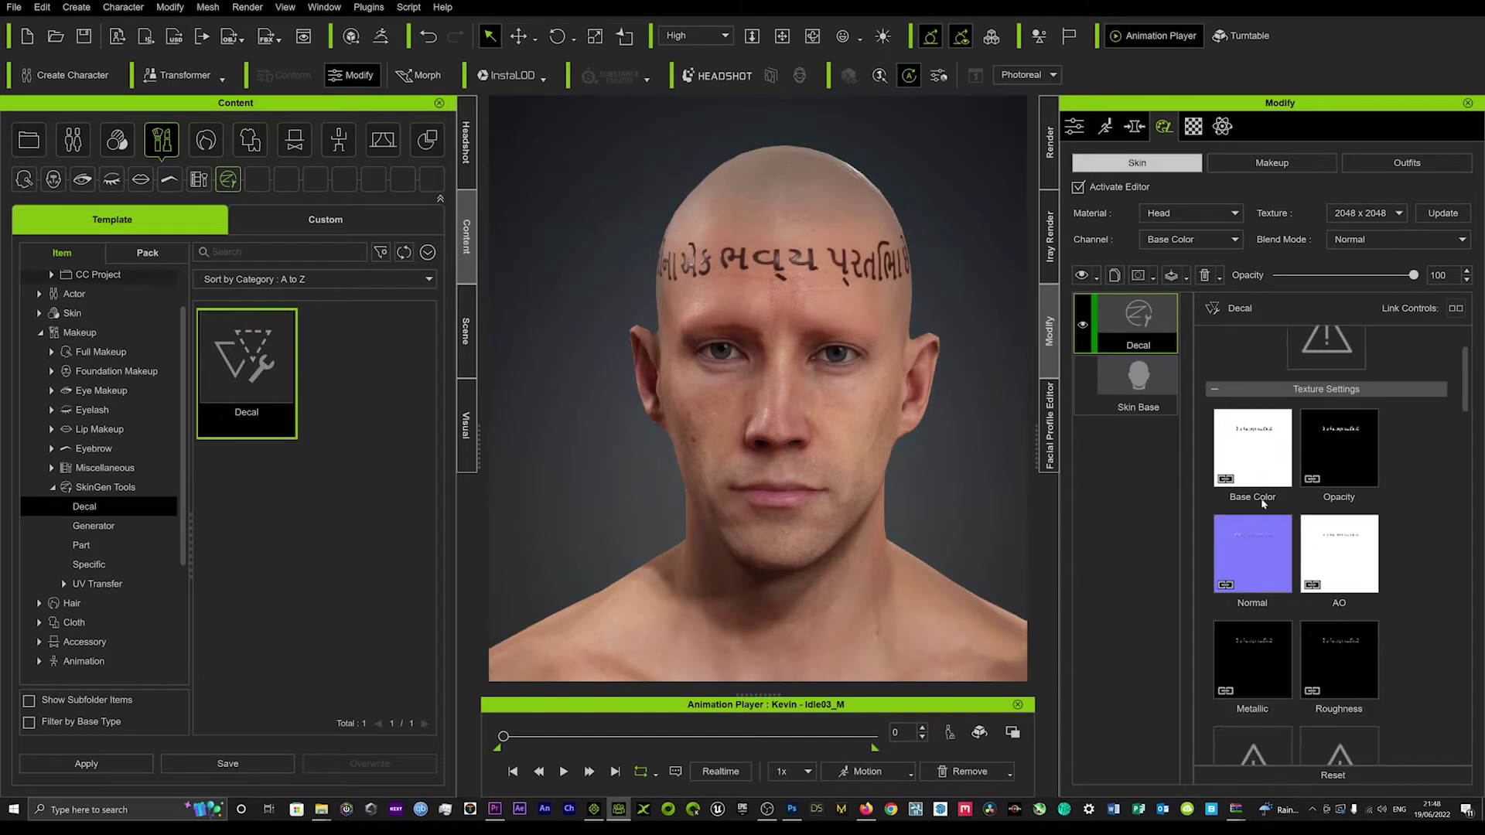
- Launch the decal's Base Color texture in Photoshop, embedding the image for editing
right_click(1244, 446)
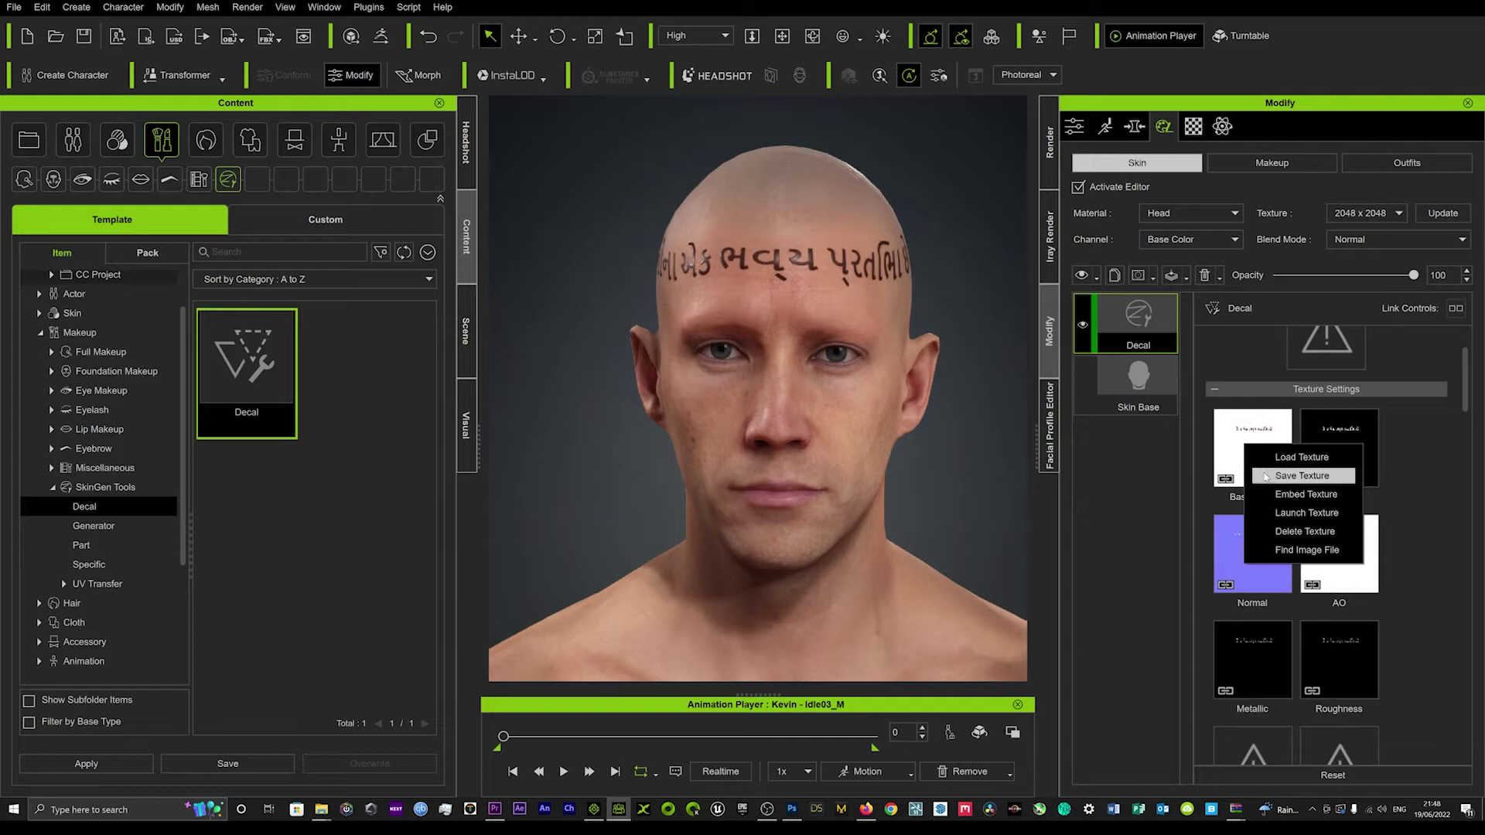
click(1288, 517)
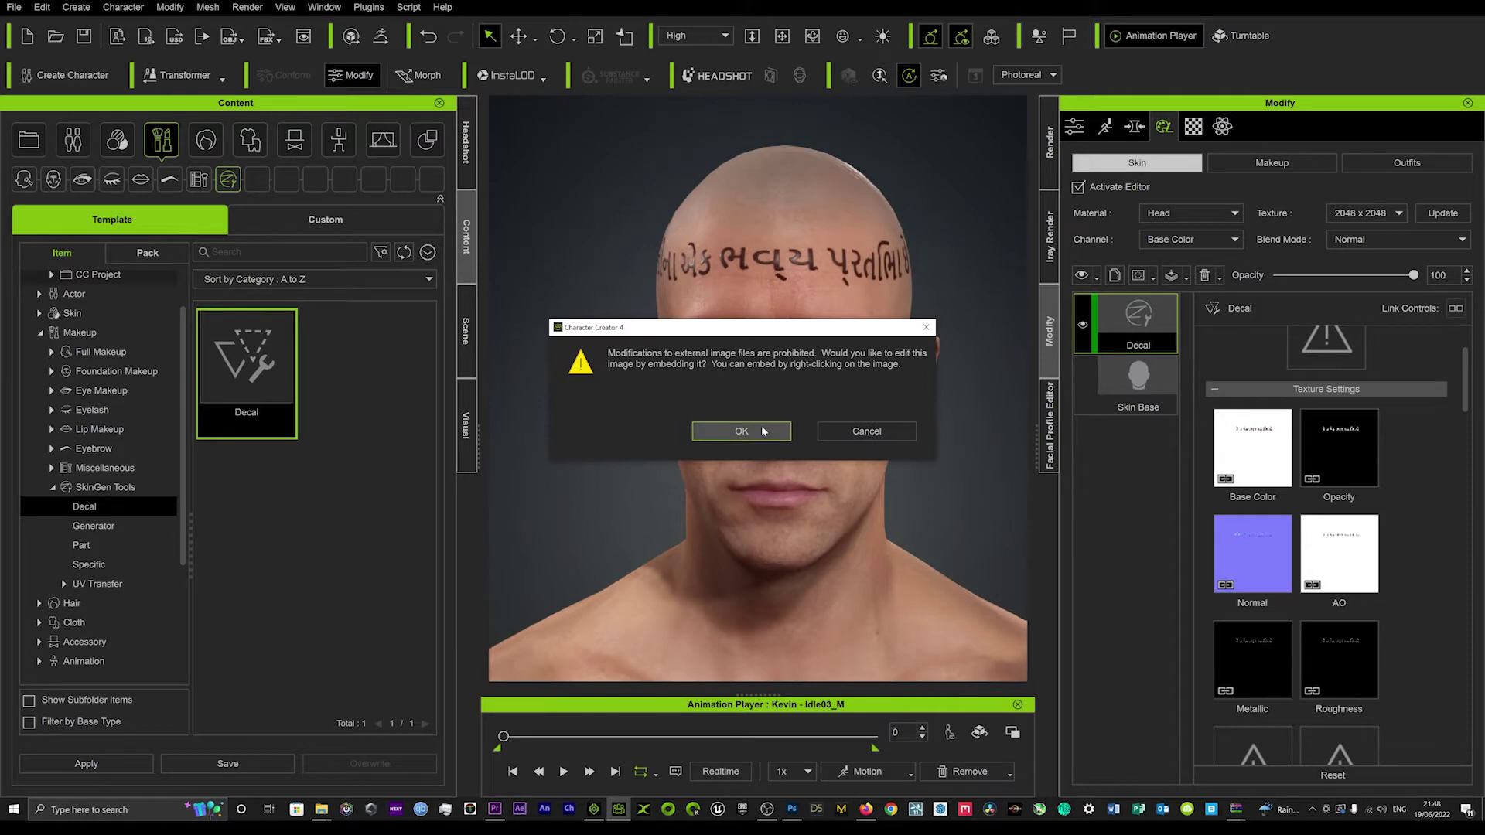
click(741, 431)
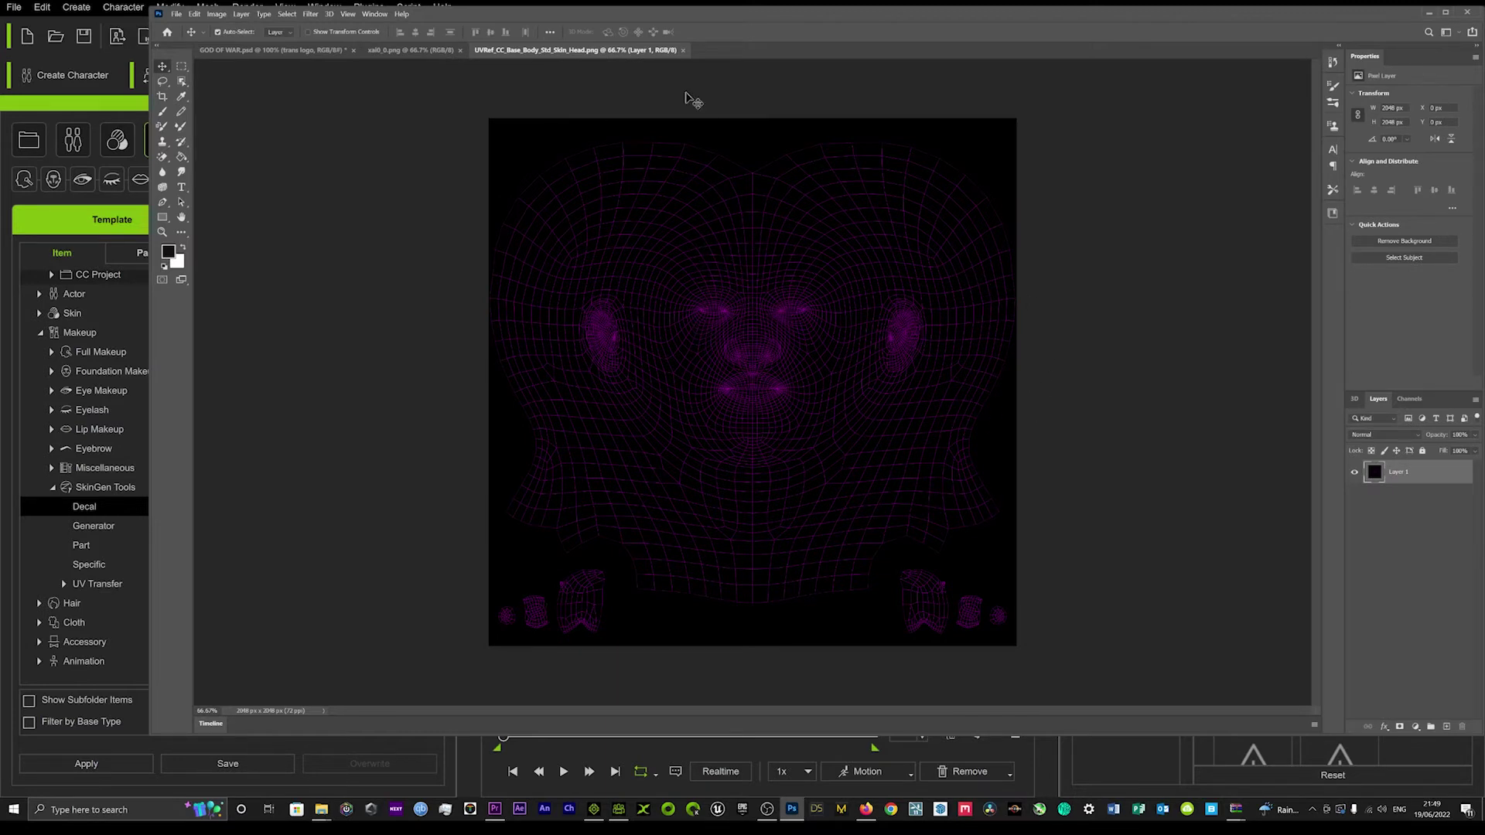
- Close the UV reference document, keeping xai0_0.png open
click(418, 51)
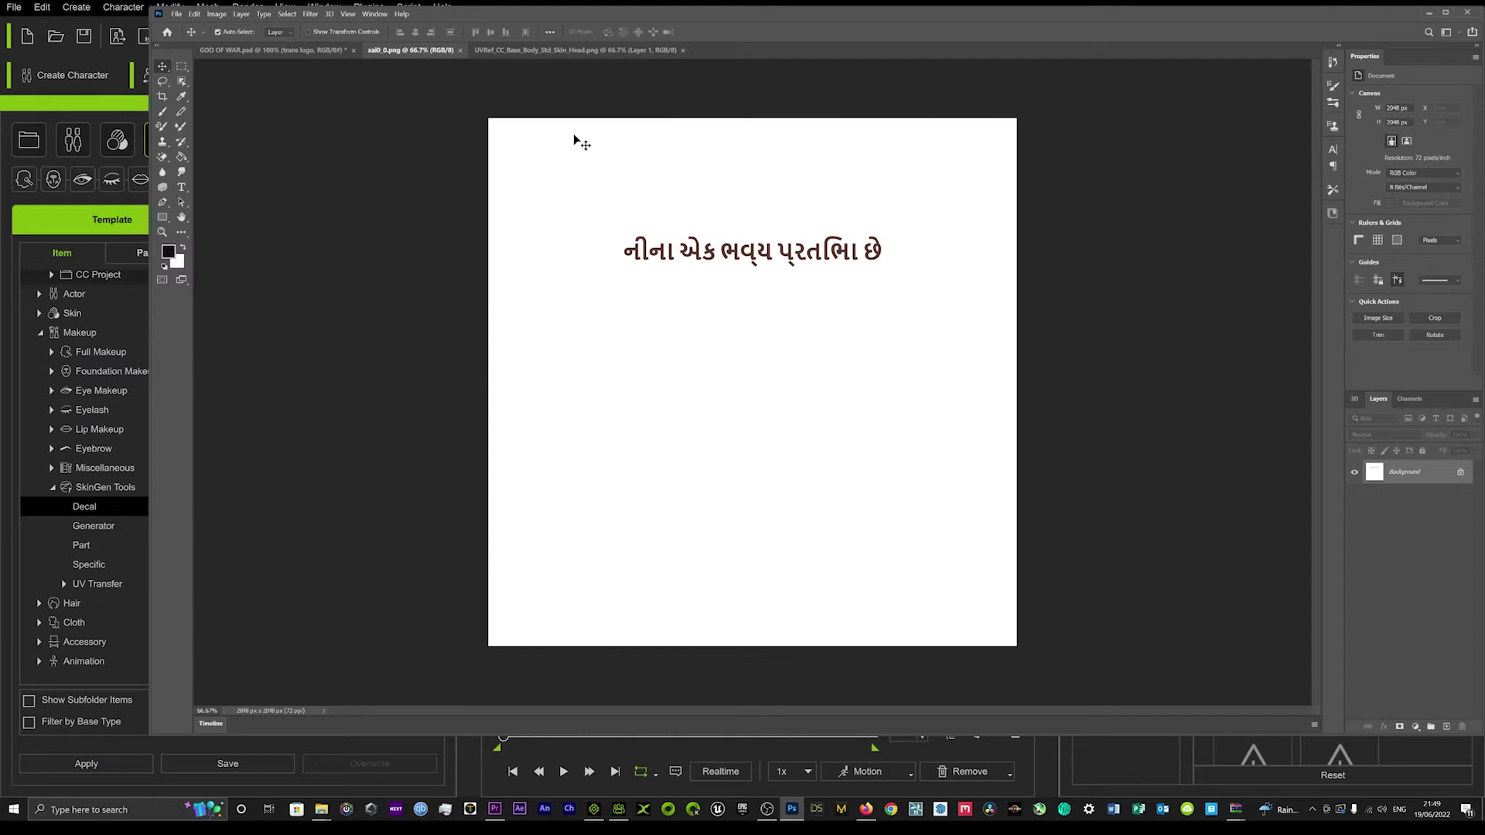
click(473, 51)
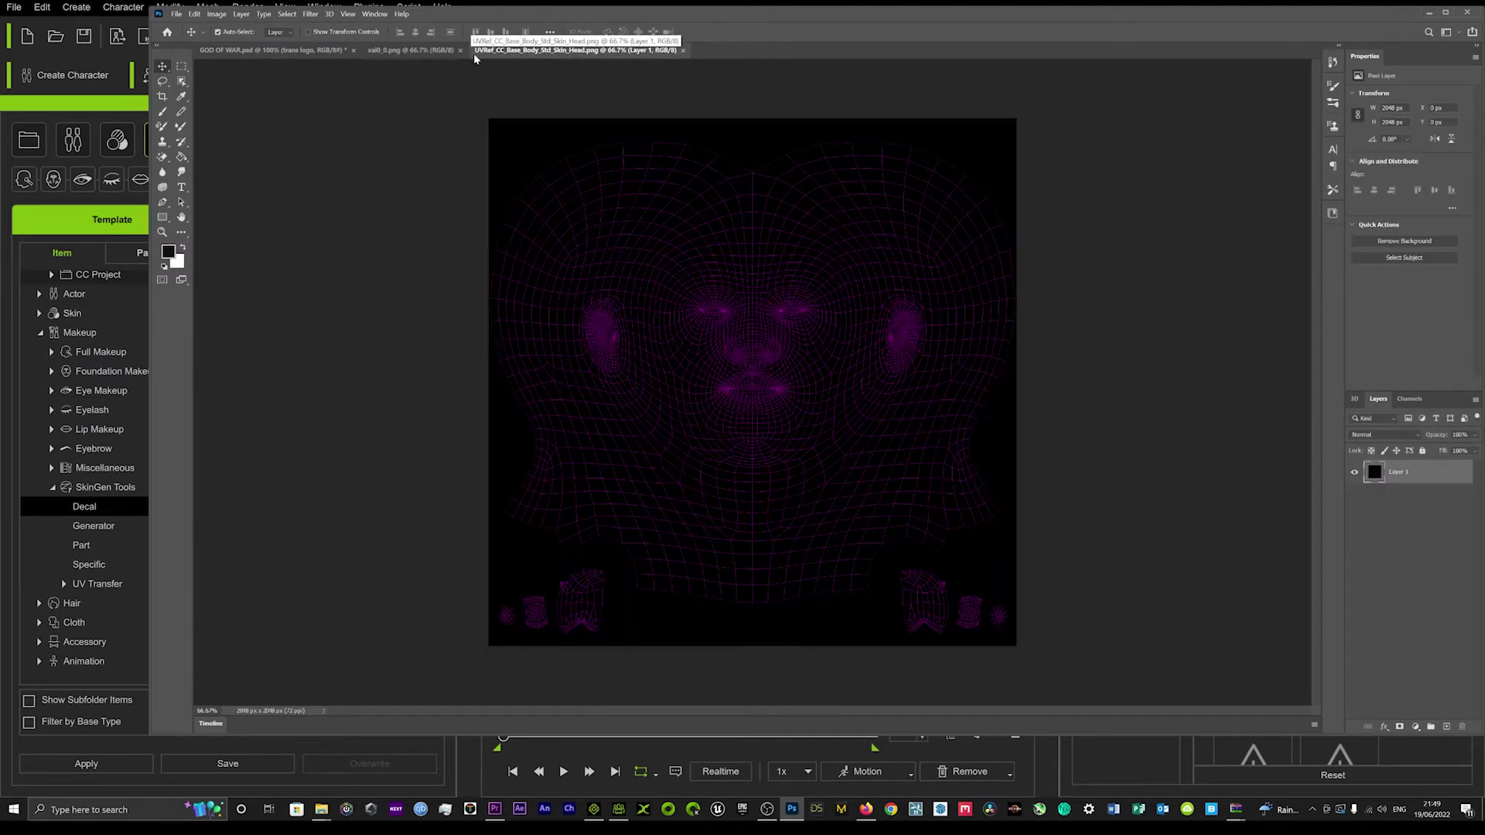
click(684, 51)
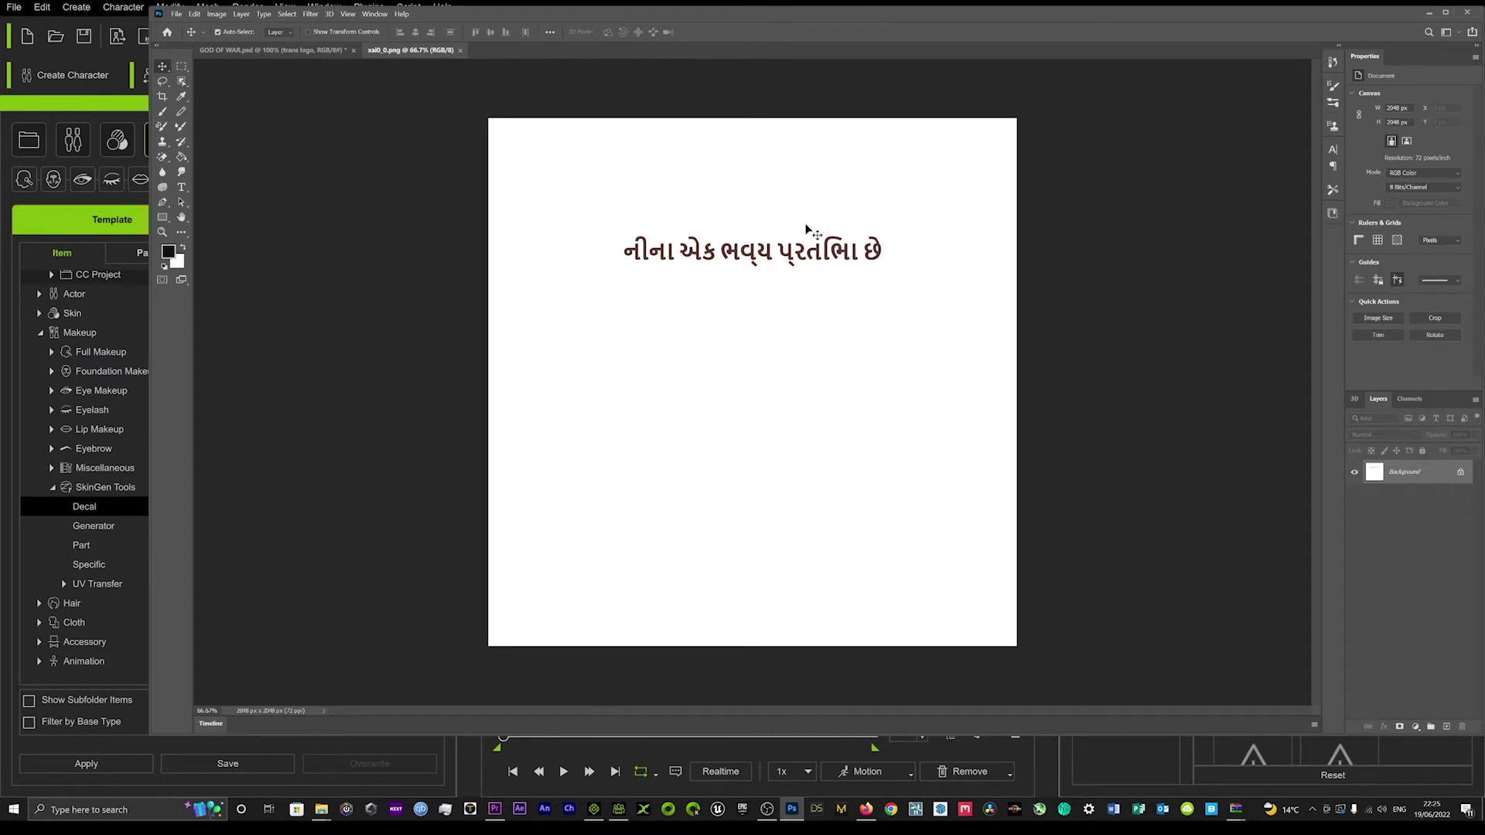
- Set up the Mixer Brush at 183 px with a pure white foreground colour
click(183, 129)
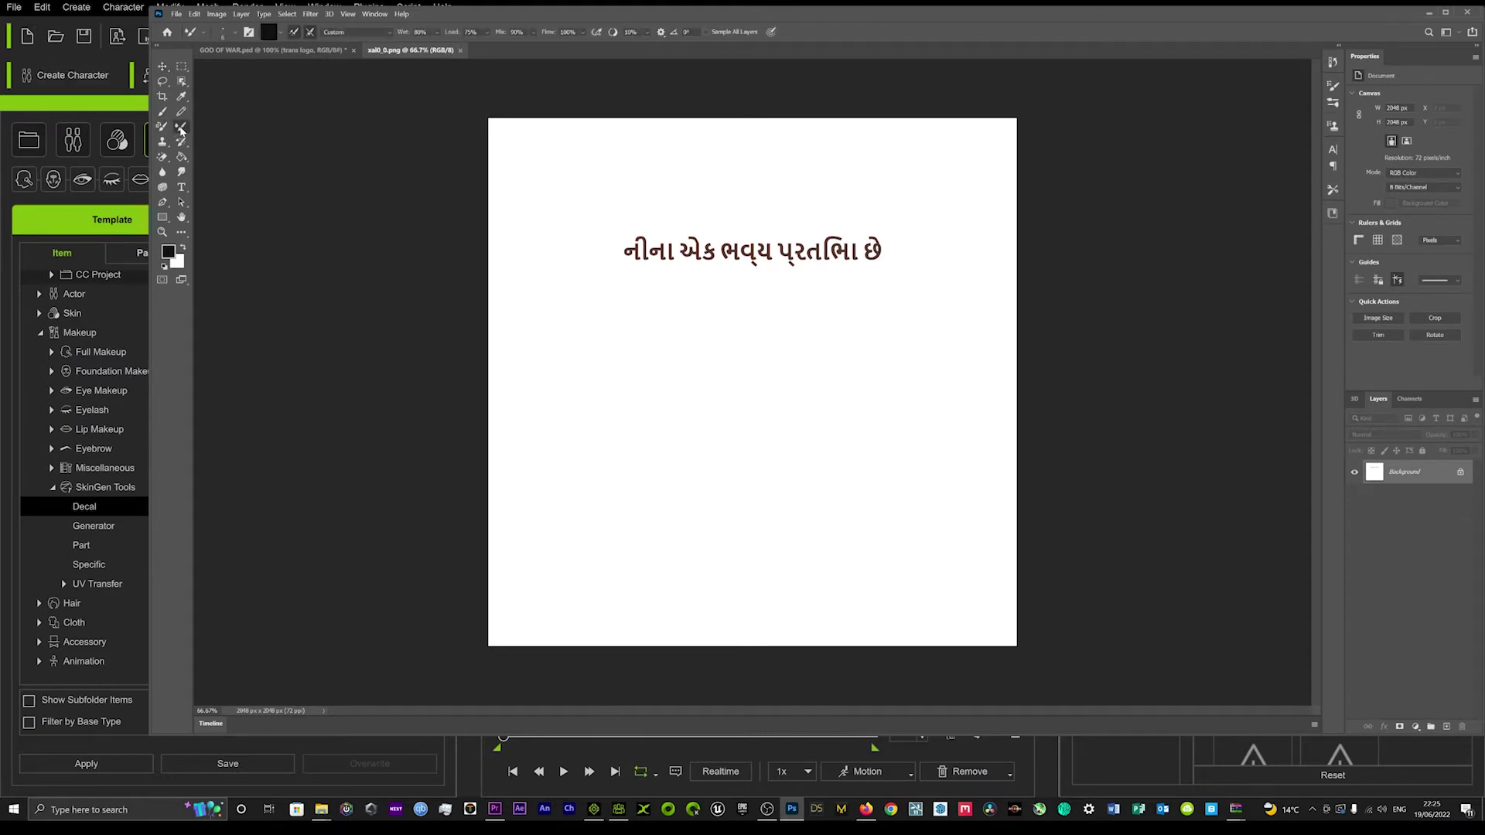
right_click(587, 206)
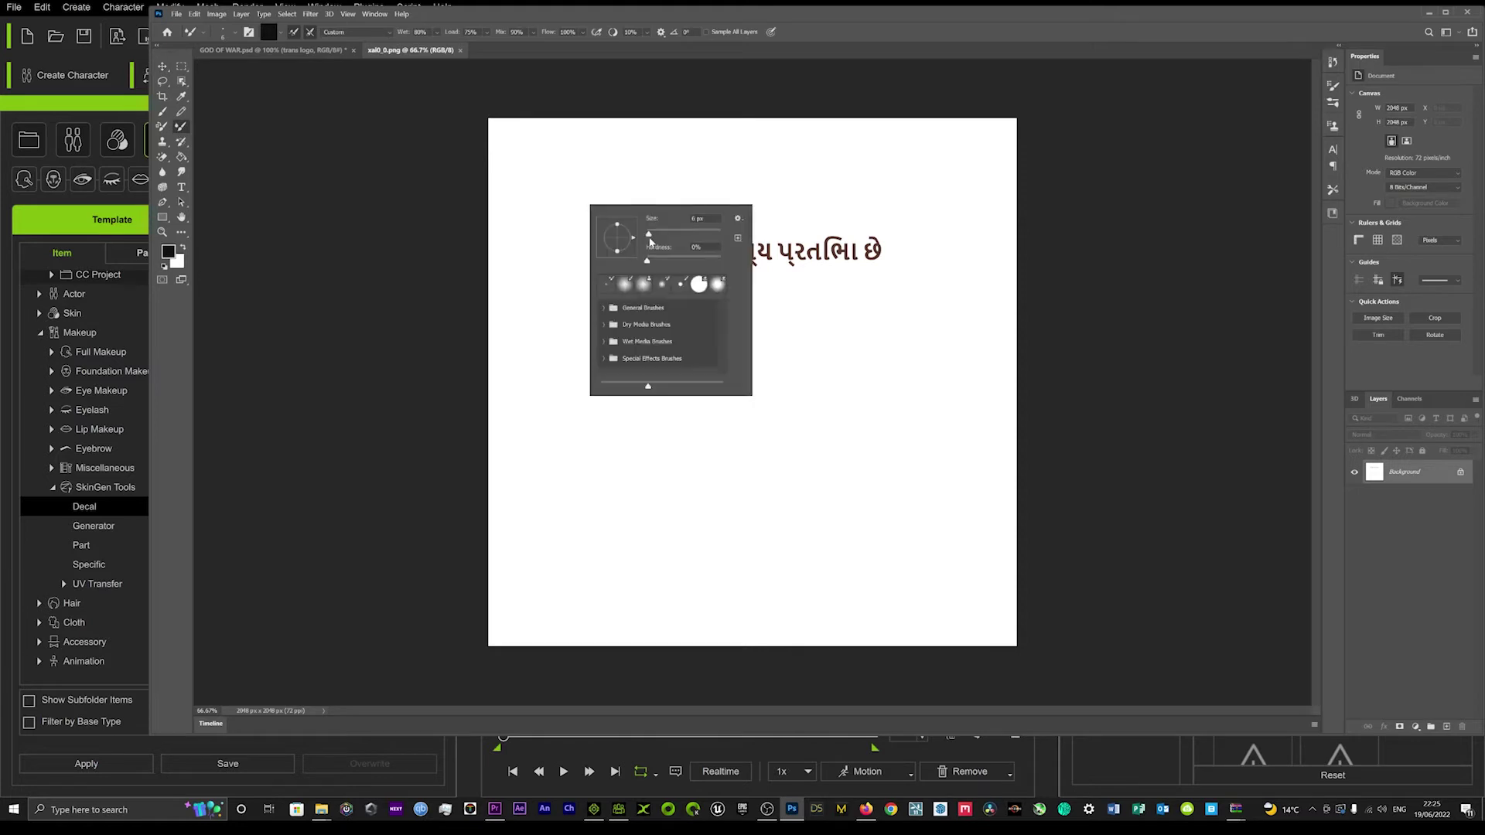
drag(650, 240, 715, 234)
click(169, 252)
click(168, 252)
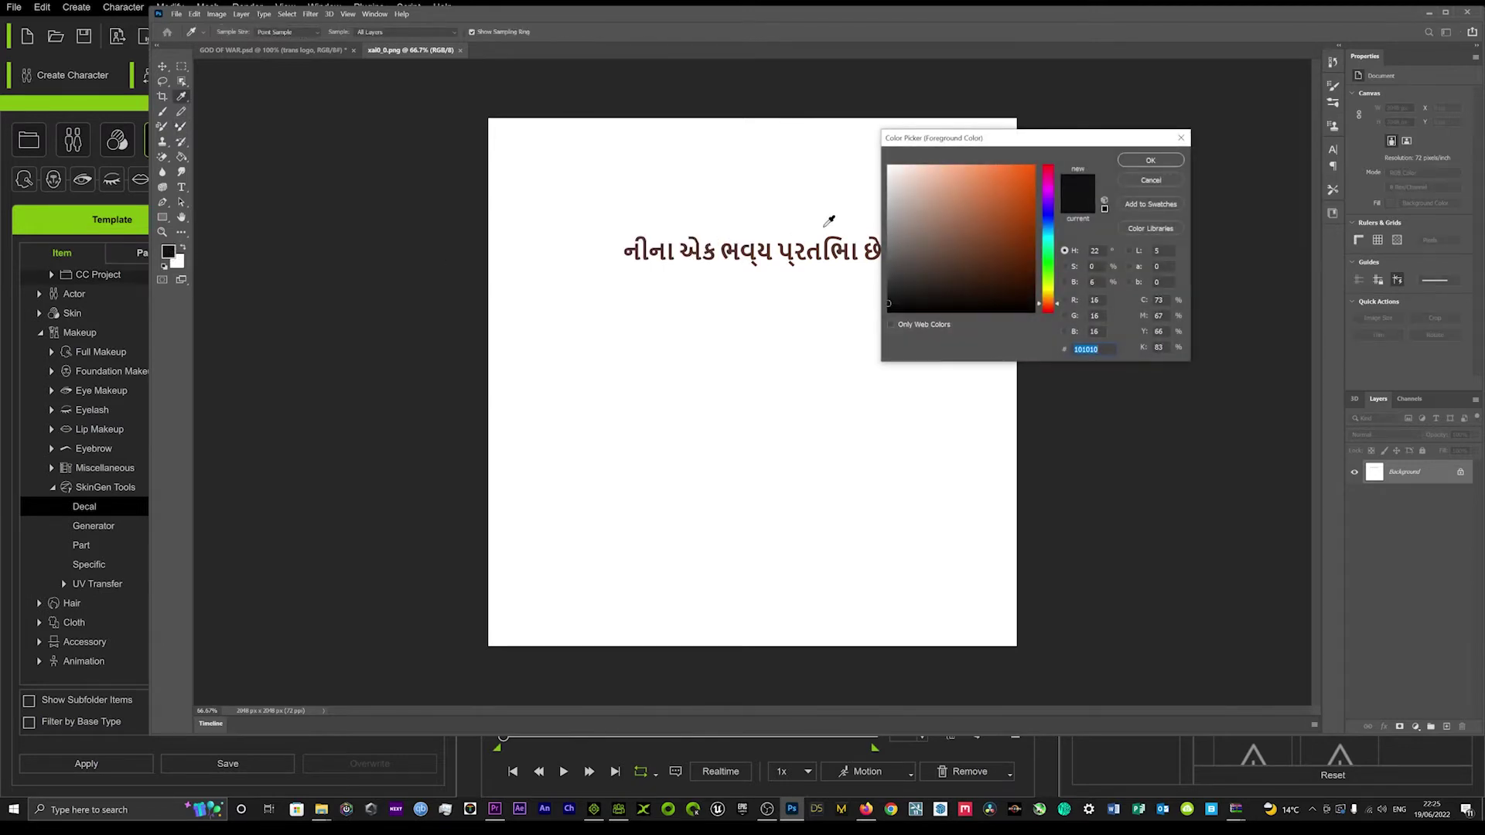
drag(904, 175, 887, 165)
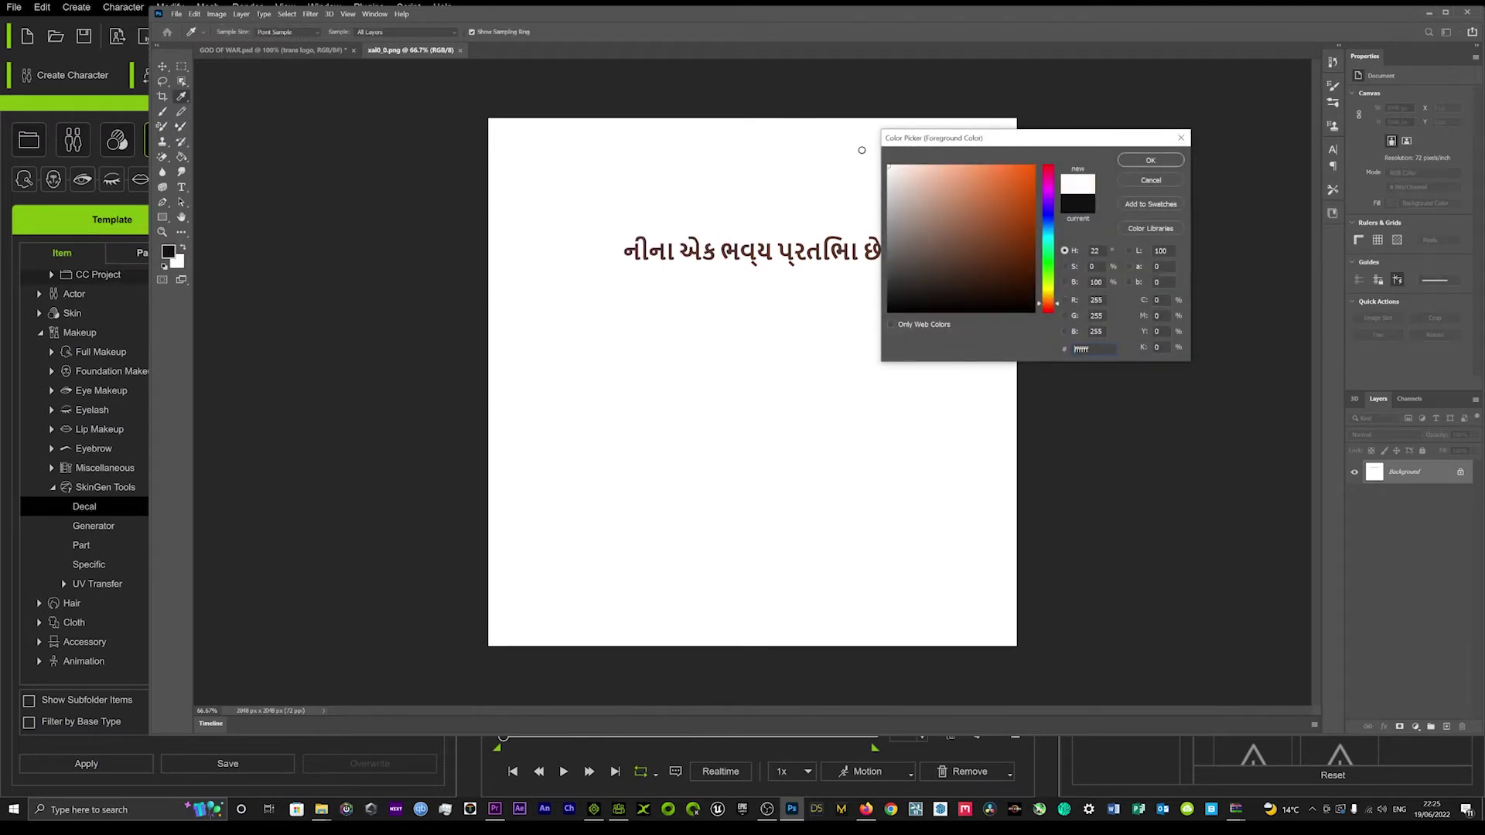
click(1151, 160)
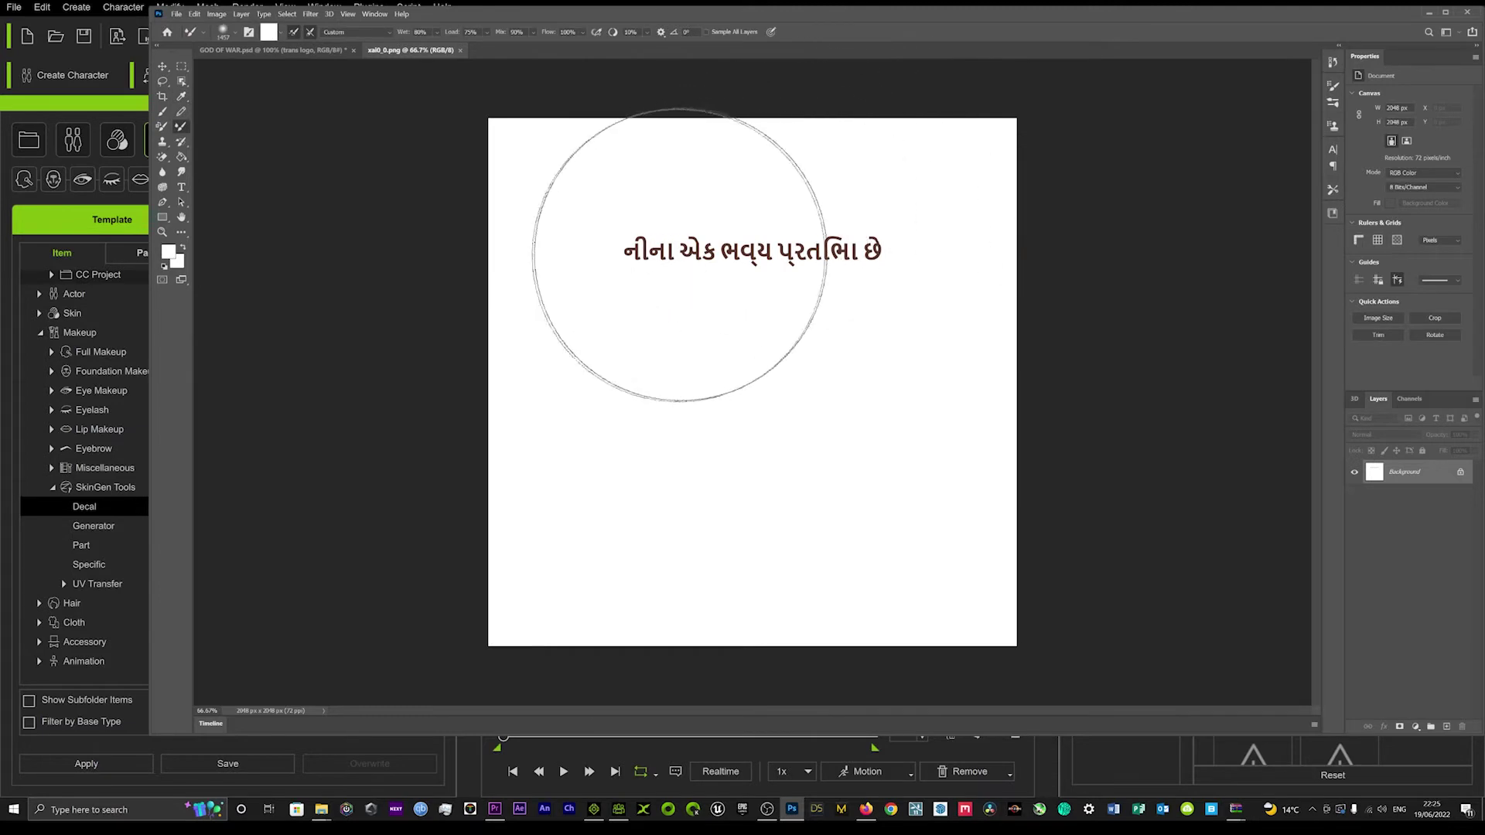
- Smear away the Gujarati text, then raise hardness to 42% and even out the canvas
mouse_move(679, 255)
mouse_down()
mouse_move(912, 236)
mouse_move(706, 253)
mouse_move(1009, 264)
mouse_up()
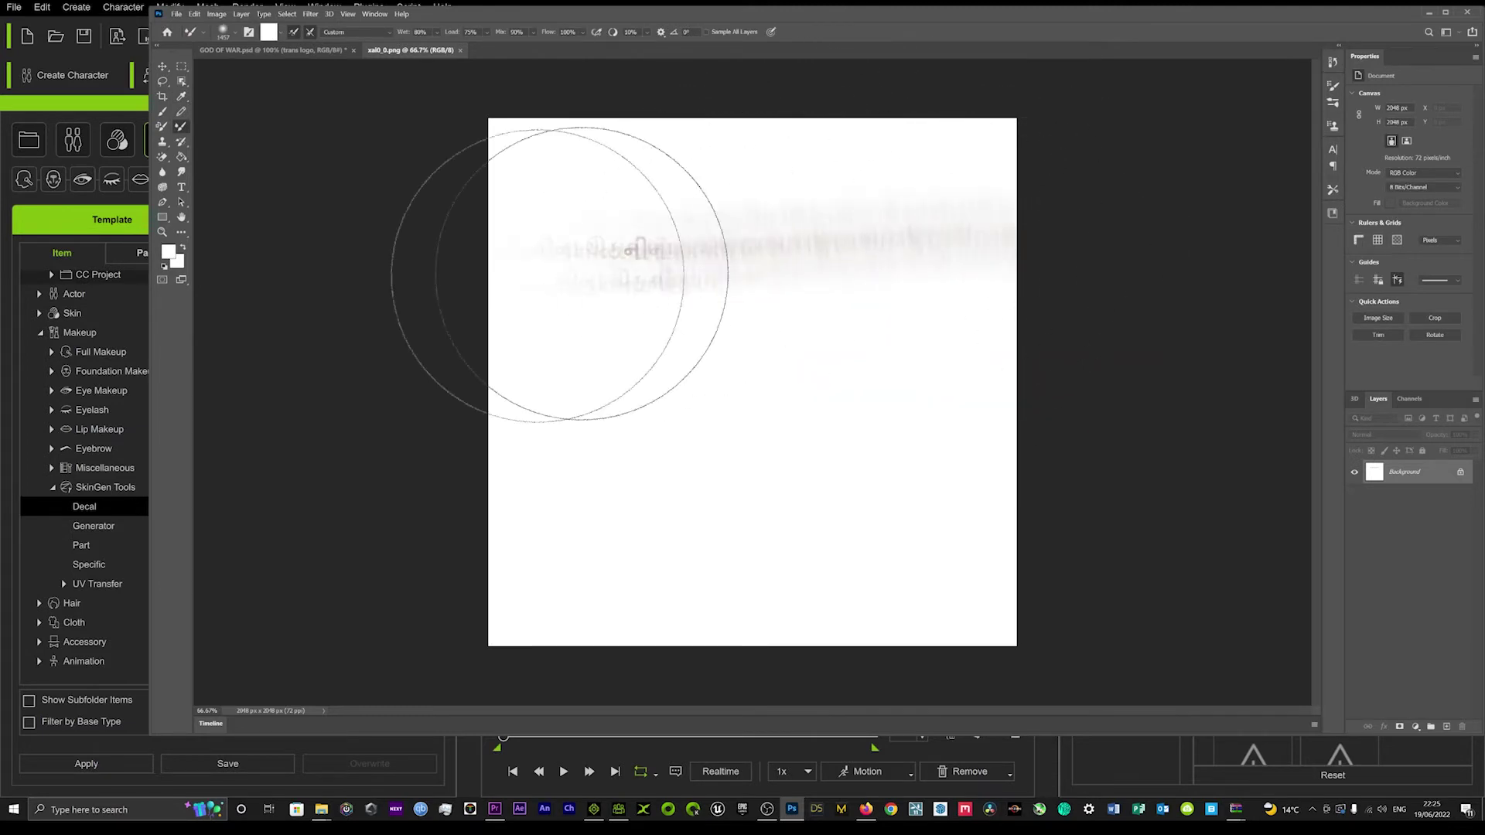
mouse_move(581, 273)
mouse_down()
mouse_move(615, 229)
mouse_move(638, 229)
mouse_move(586, 202)
mouse_move(967, 184)
mouse_move(1047, 146)
mouse_move(553, 137)
mouse_up()
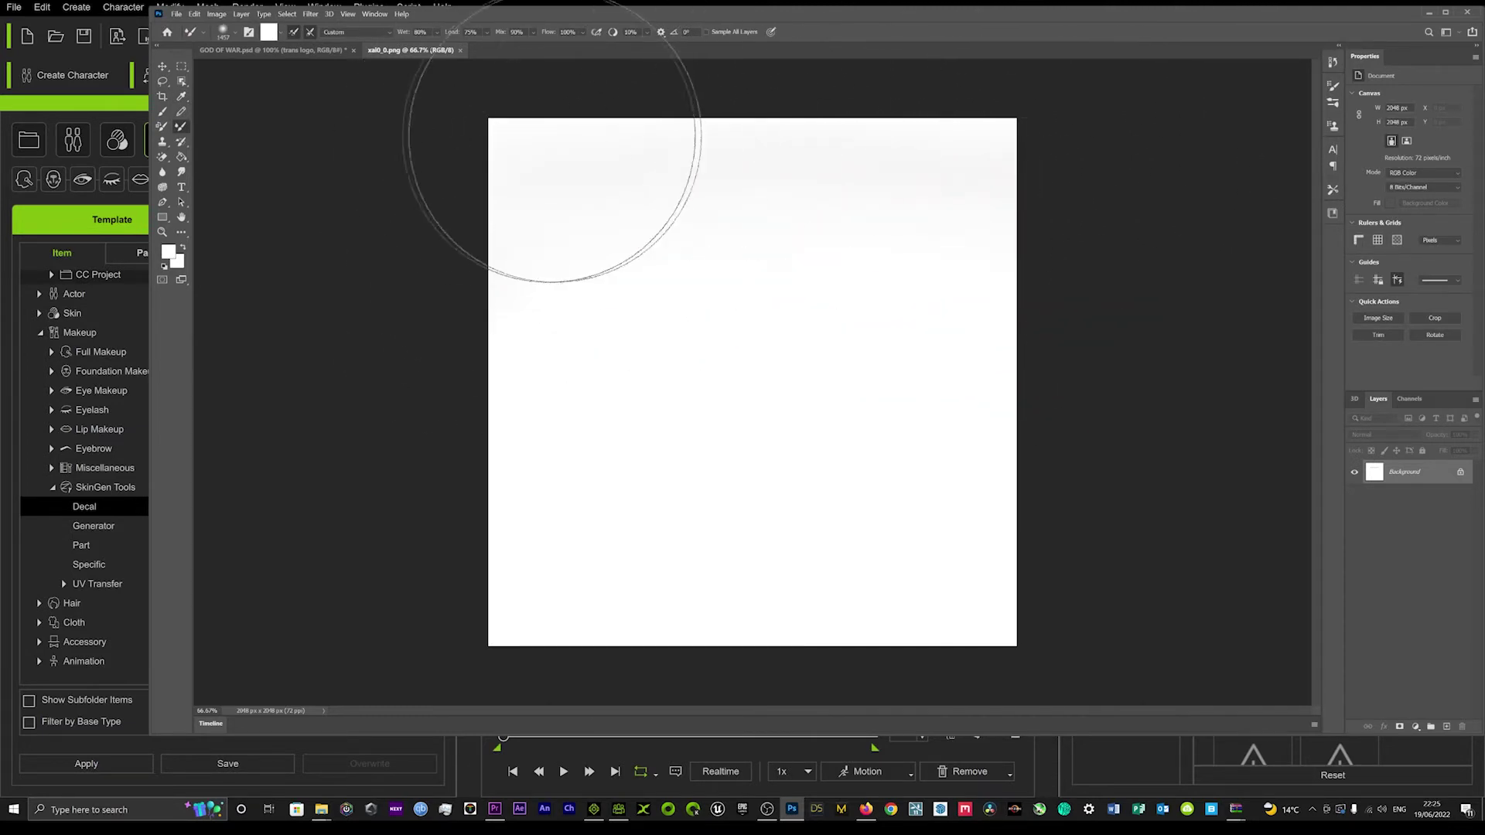
right_click(760, 246)
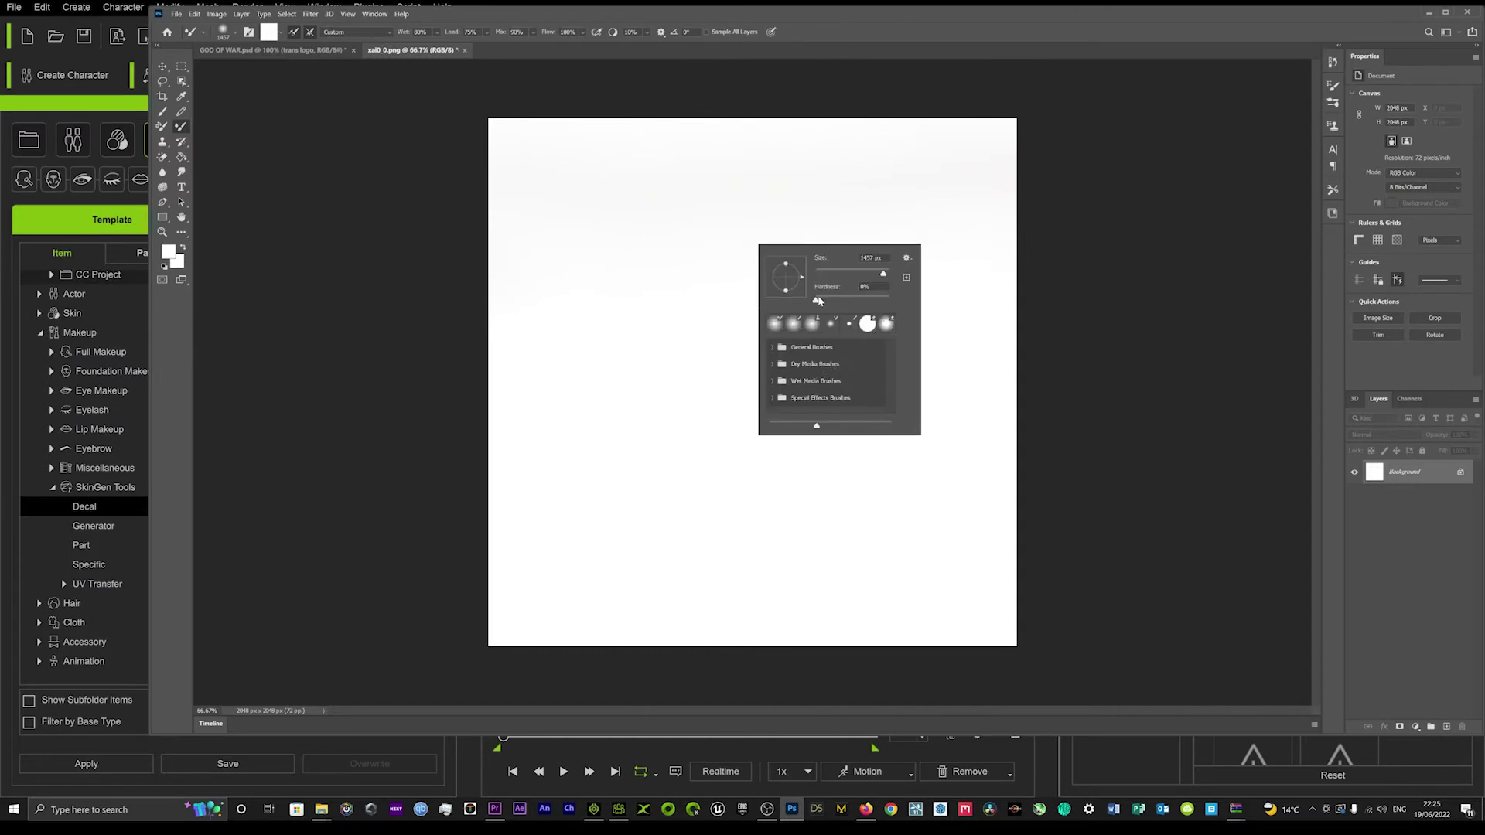
drag(822, 301, 939, 302)
click(894, 172)
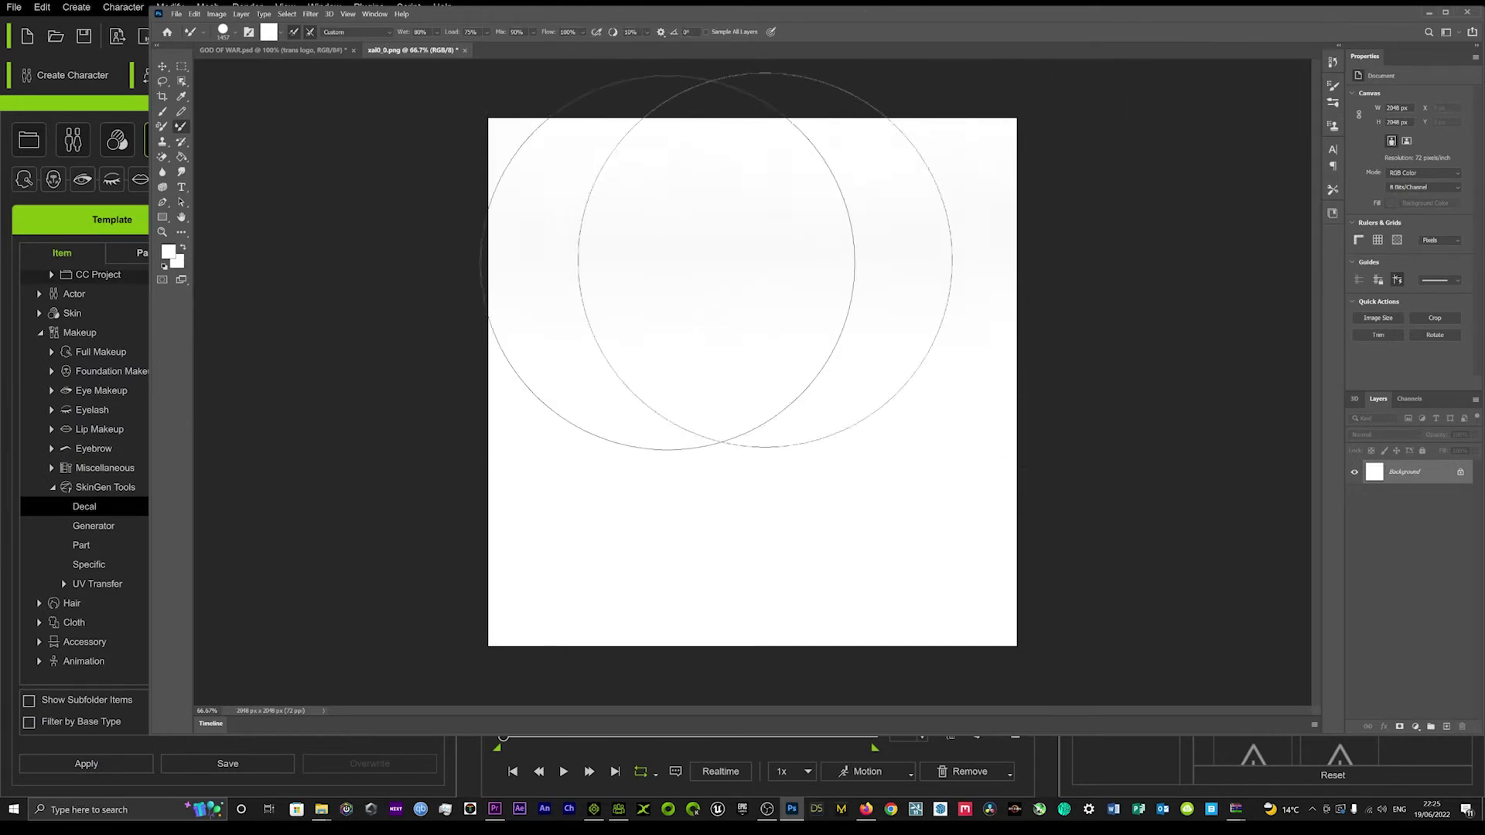
mouse_move(766, 259)
mouse_down()
mouse_move(510, 463)
mouse_move(703, 580)
mouse_move(962, 167)
mouse_move(1098, 238)
mouse_move(735, 456)
mouse_move(851, 205)
mouse_move(938, 222)
mouse_move(851, 222)
mouse_move(872, 497)
mouse_move(778, 520)
mouse_move(726, 255)
mouse_up()
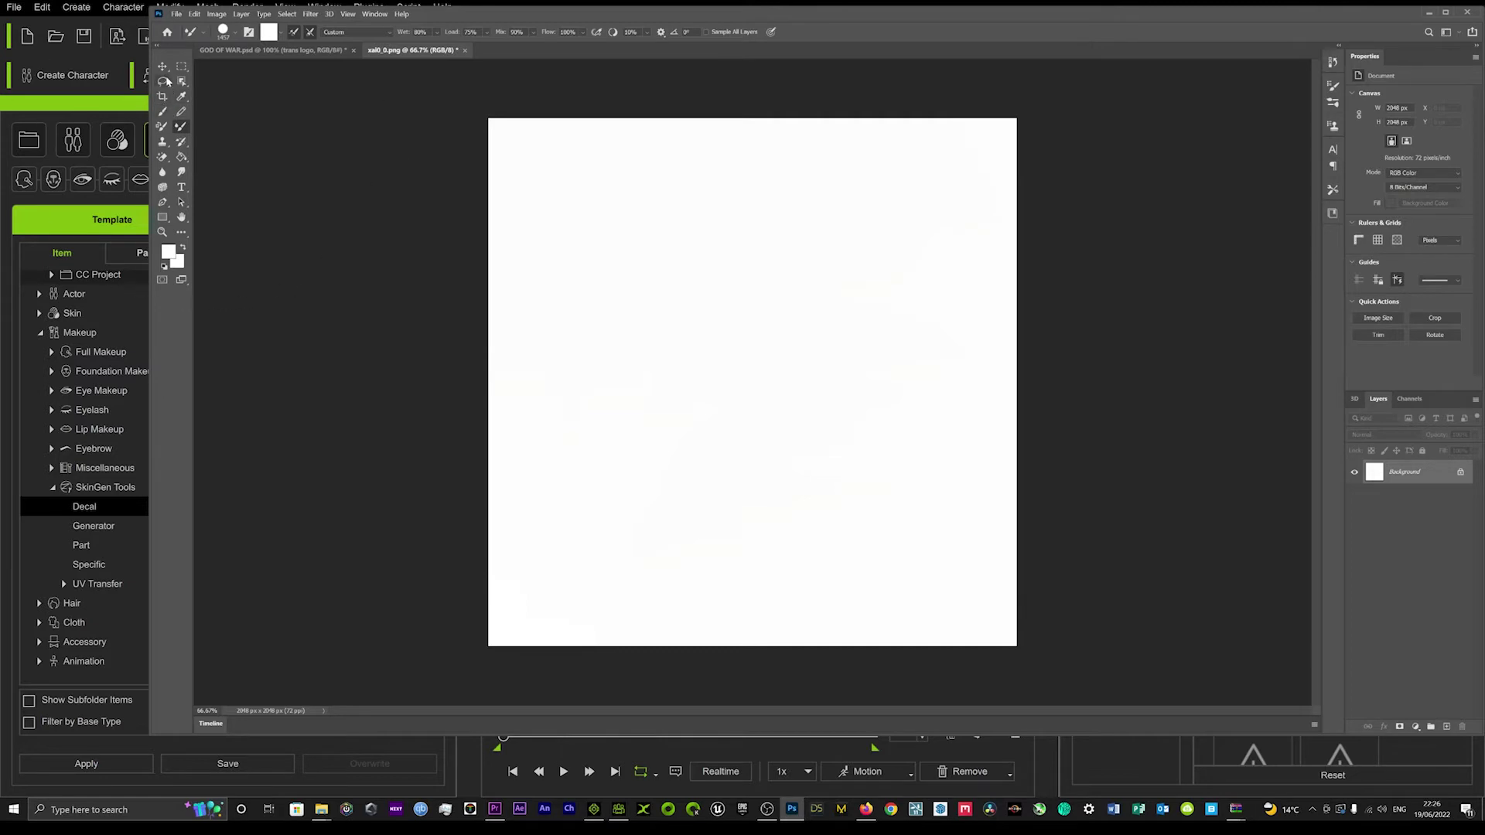
- Draw a text box on the upper canvas and enter ICLONE3D in capitals
click(181, 187)
drag(612, 244, 937, 414)
key(Caps_Lock)
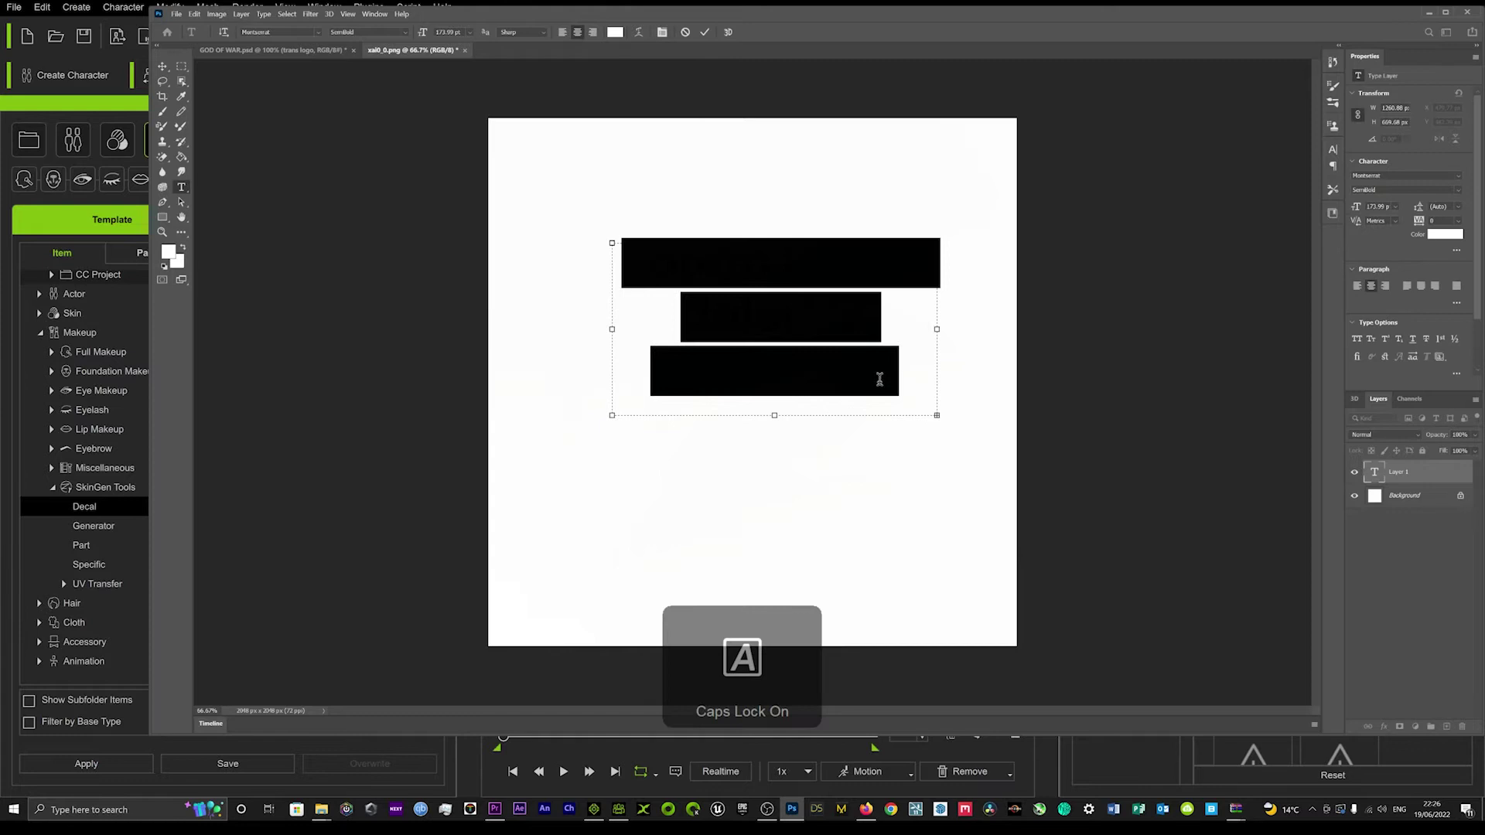
key(BackSpace)
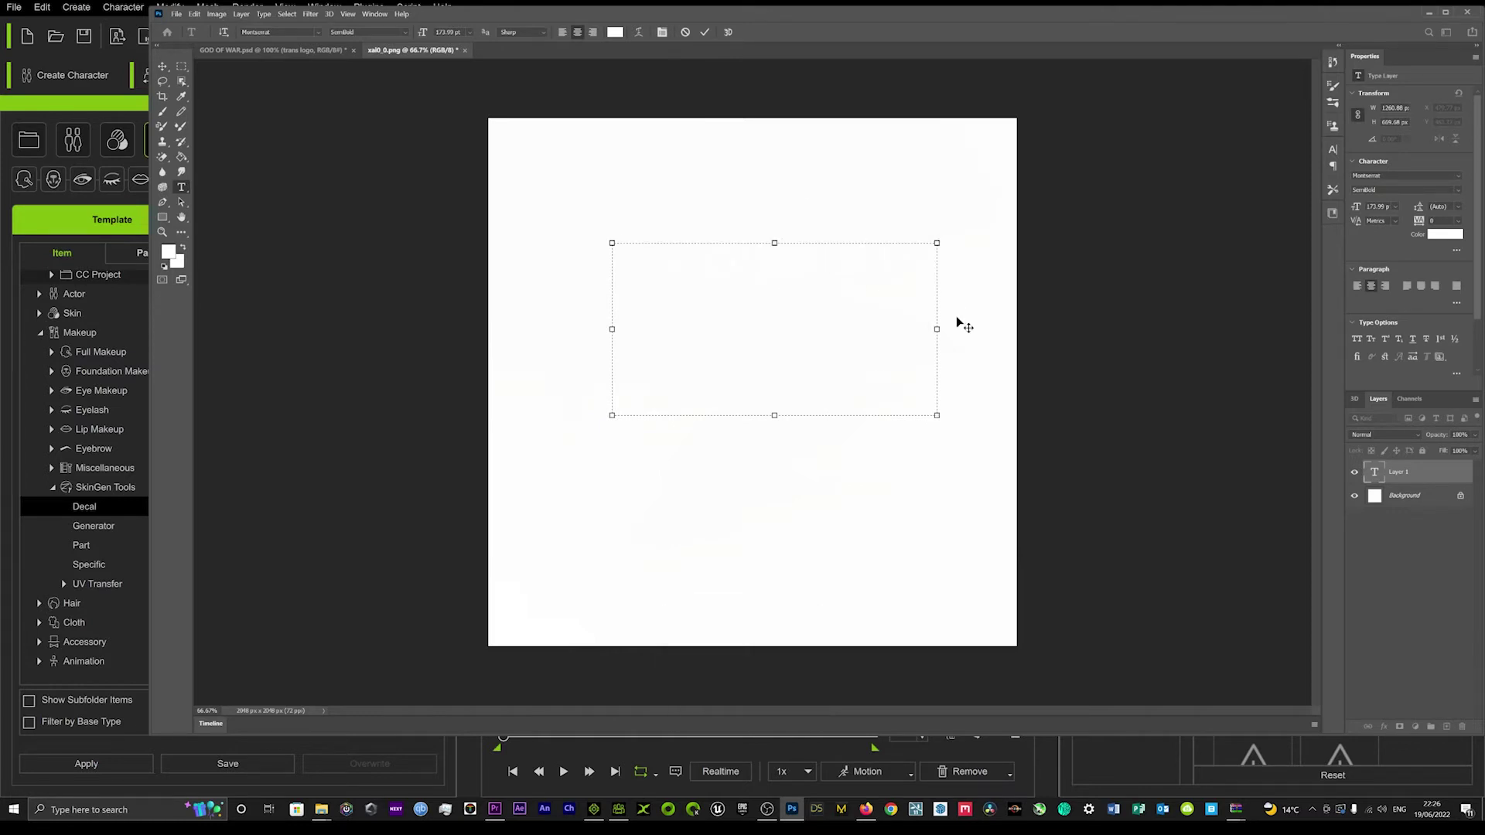
drag(904, 269, 580, 237)
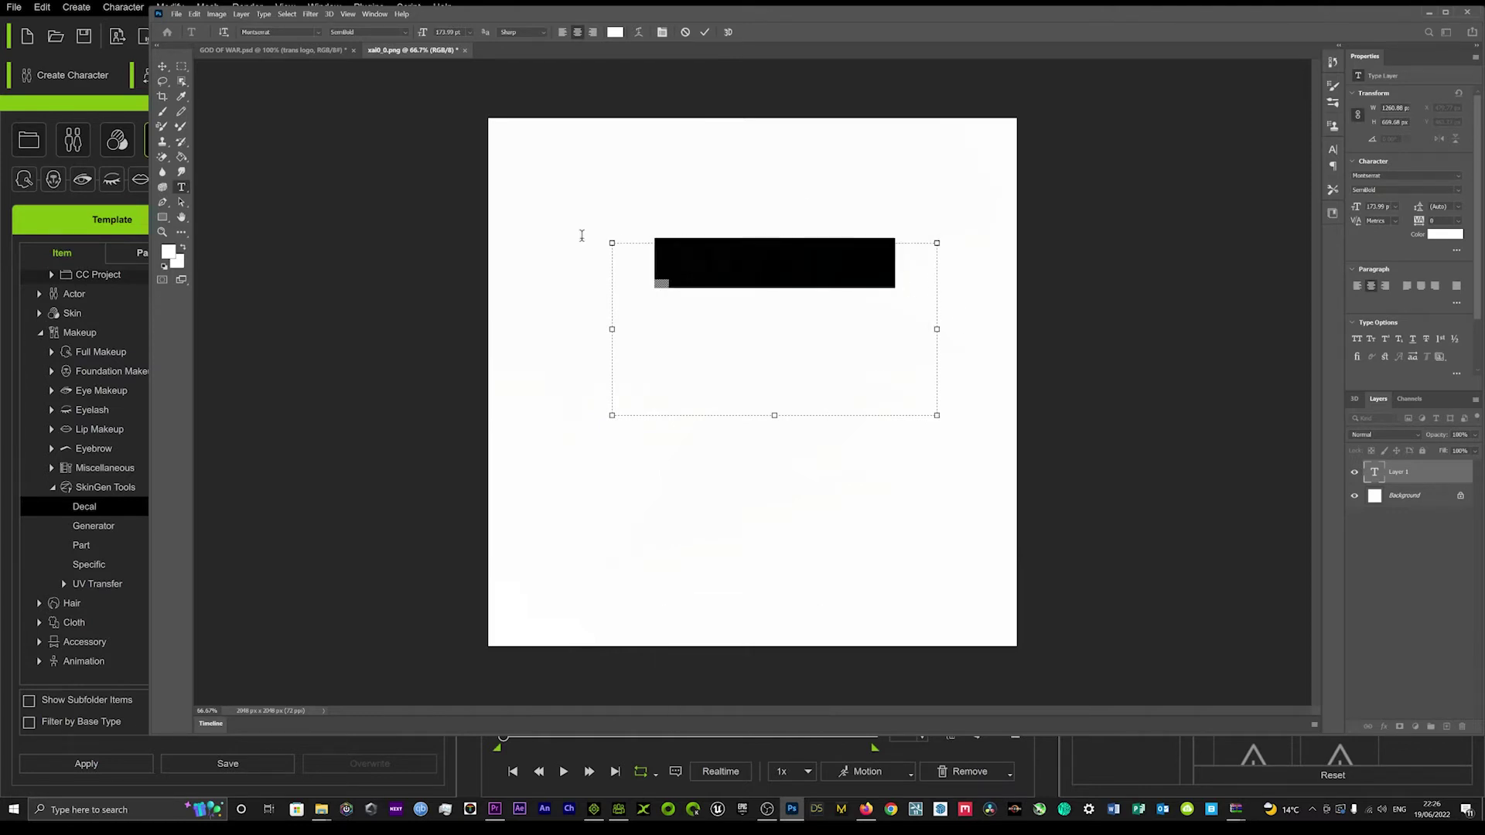
- Make the ICLONE3D text black, commit it and nudge it slightly down-left
click(168, 252)
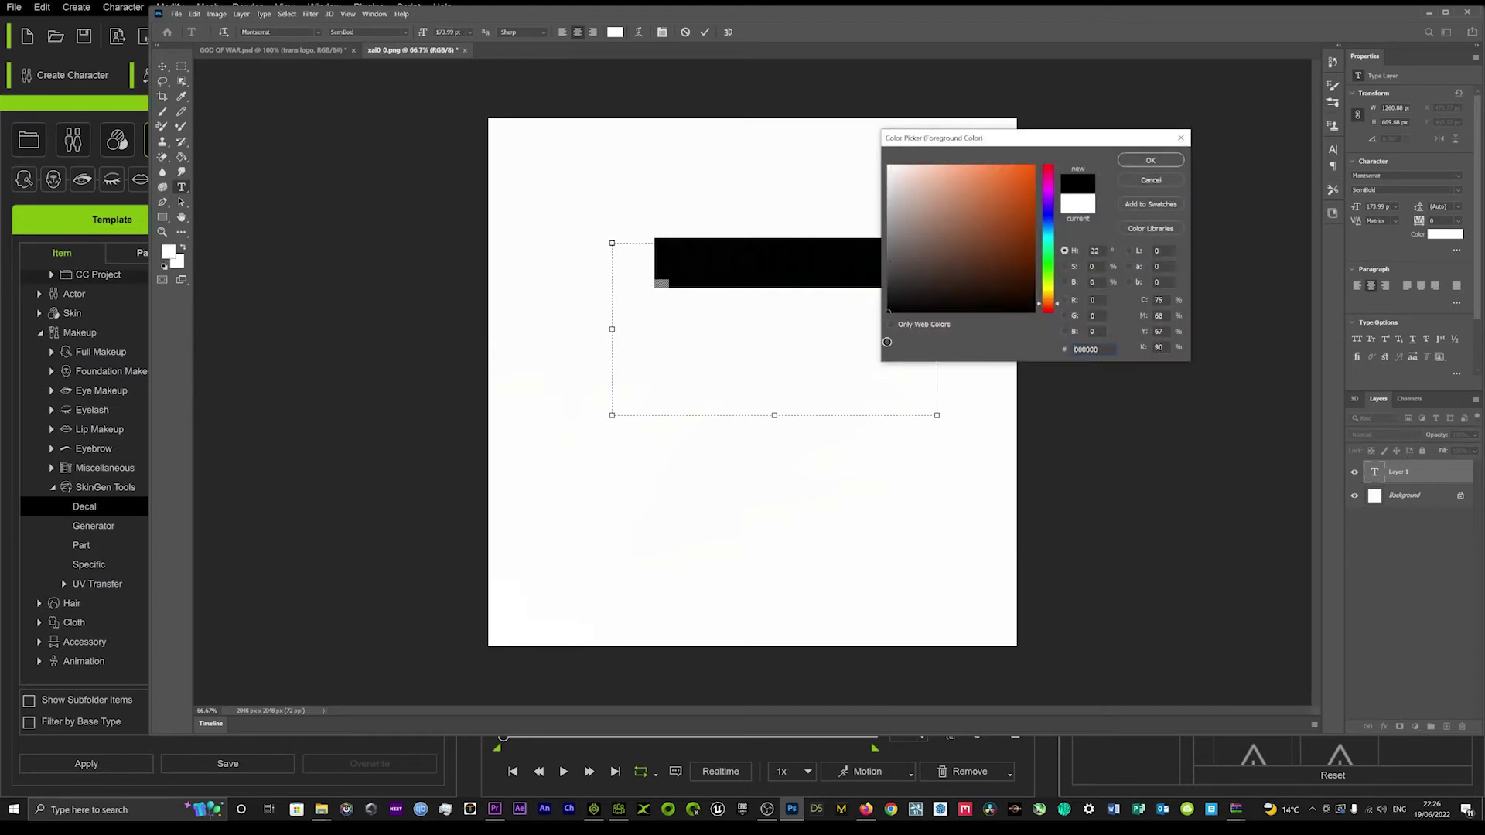
click(1151, 161)
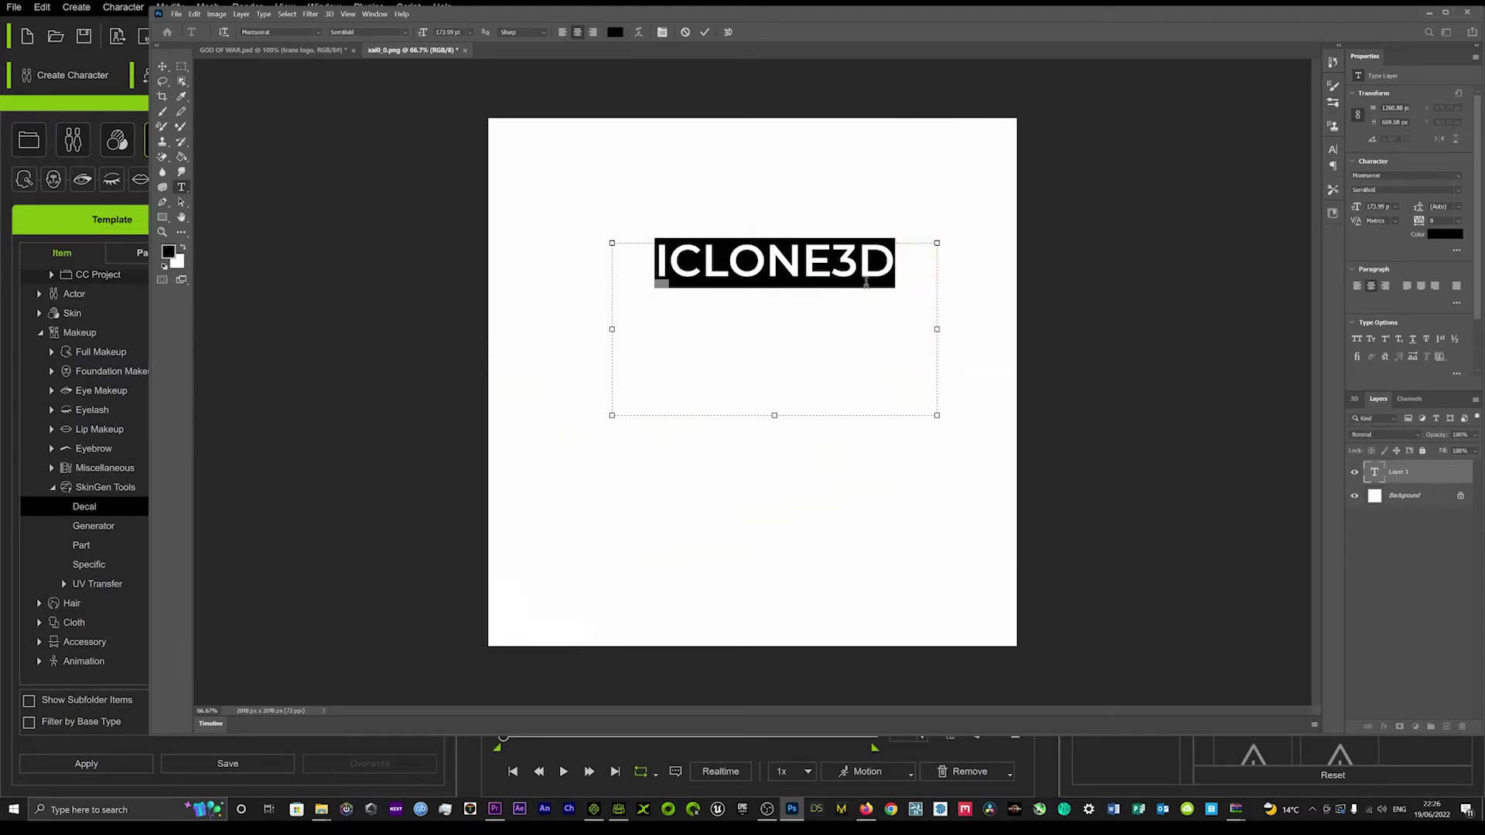
click(903, 264)
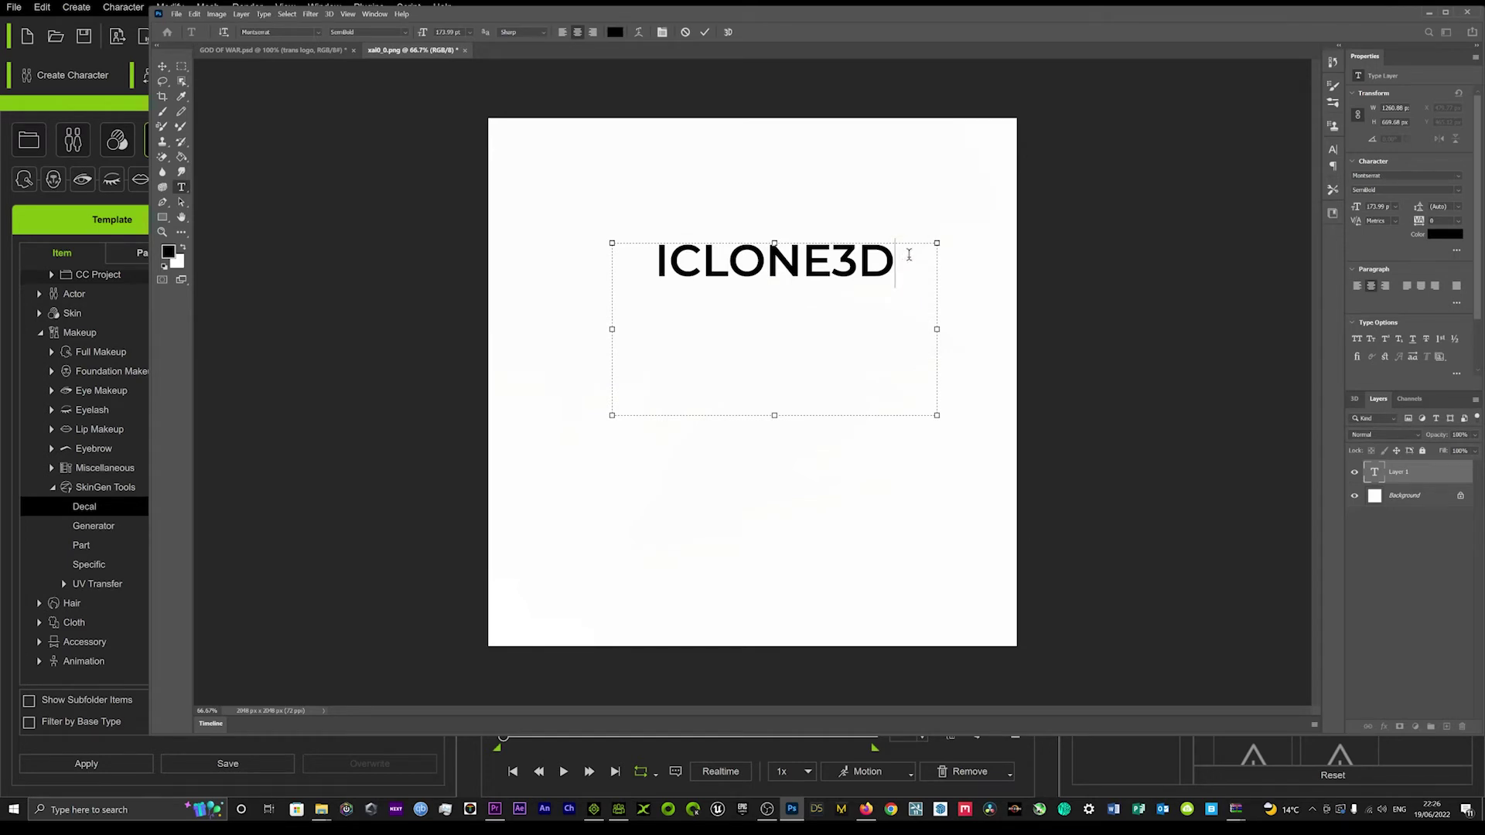
click(705, 32)
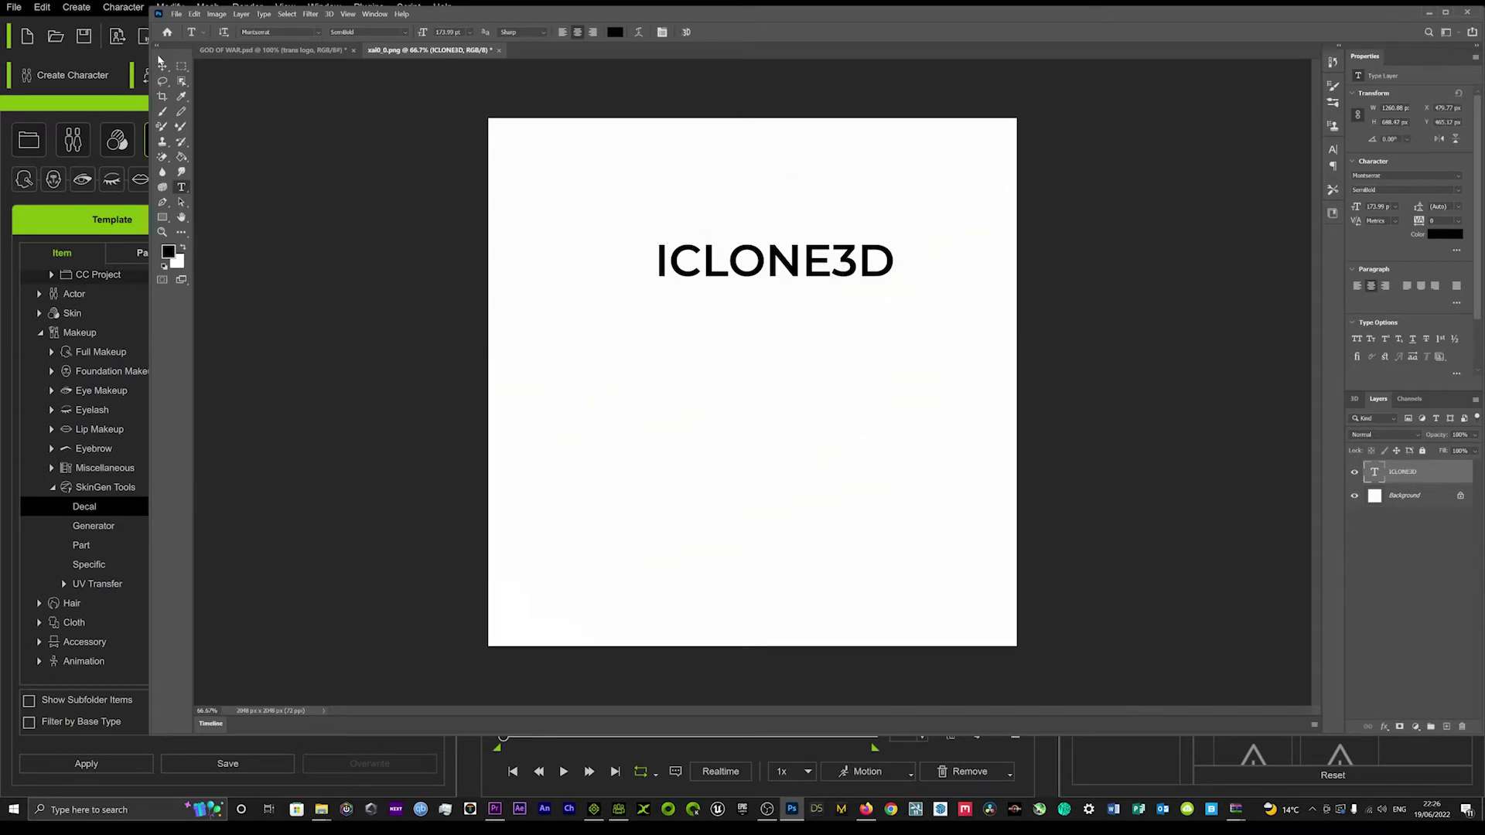
key(v)
mouse_move(774, 259)
mouse_down()
mouse_move(760, 257)
mouse_move(764, 283)
mouse_up()
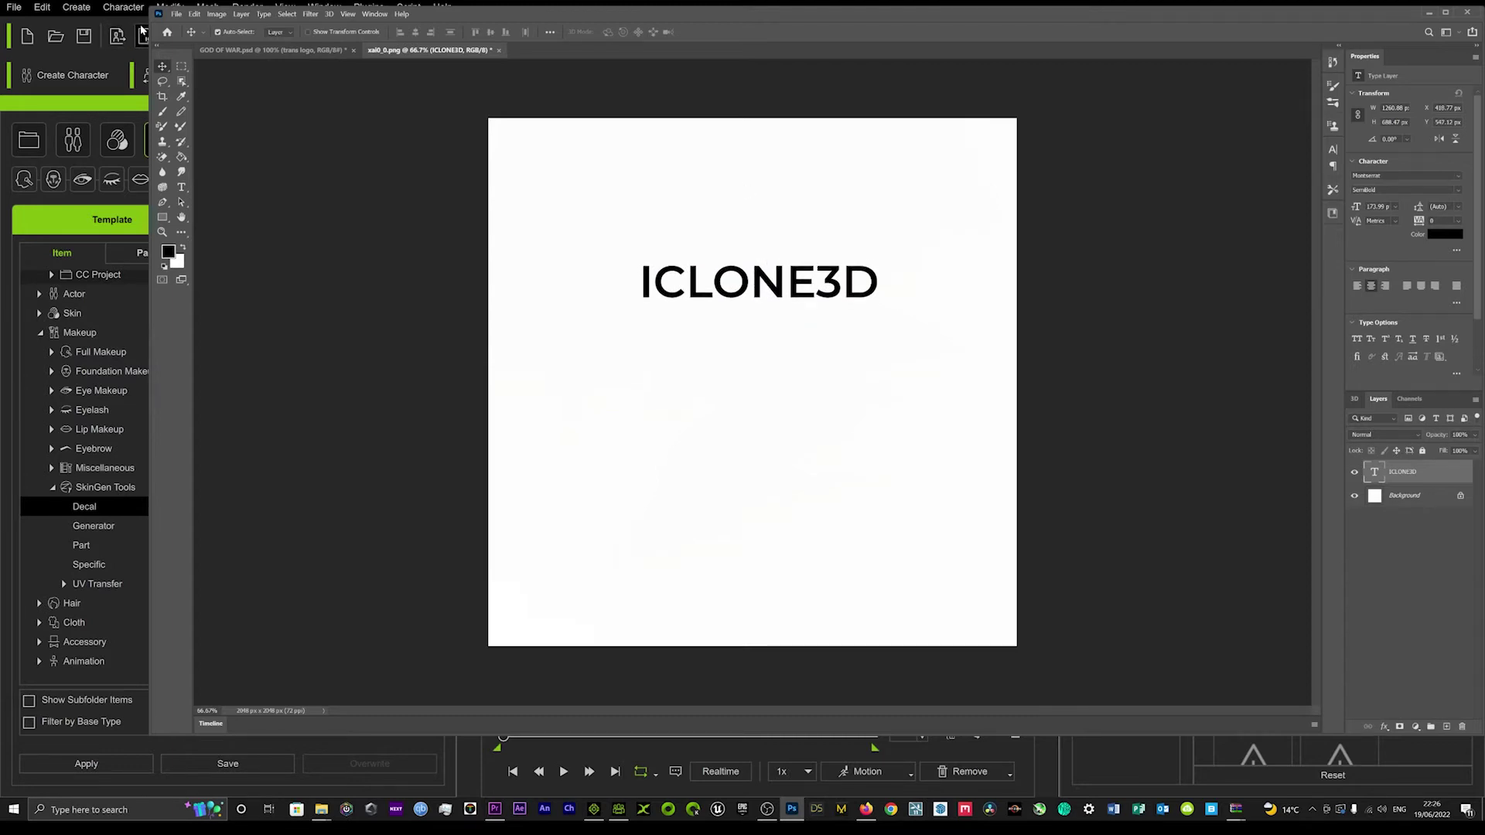
- Save the image as JPEG 'TAT1' in Documents, accepting quality 10
click(176, 14)
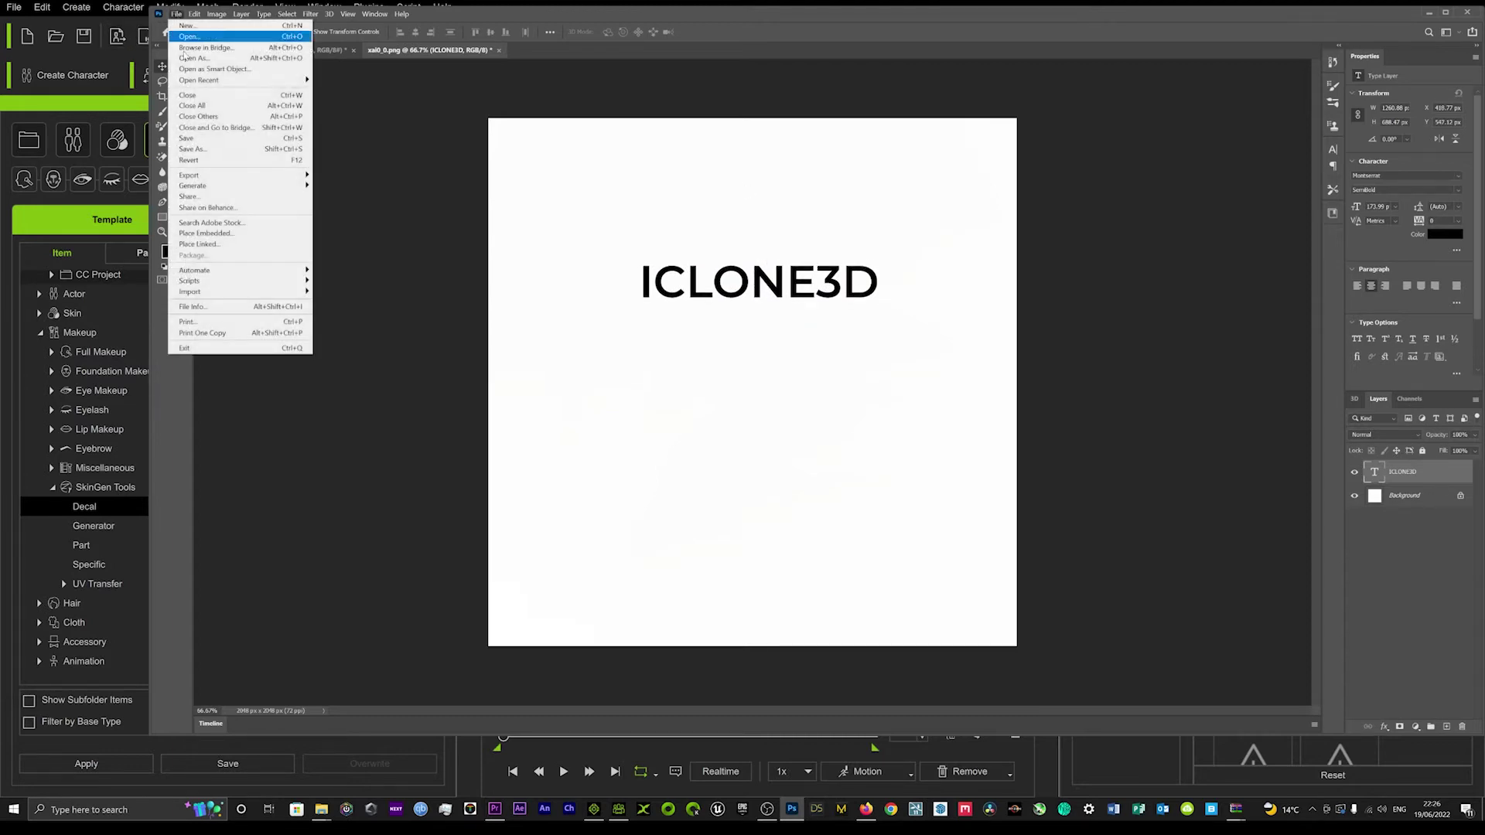
click(192, 148)
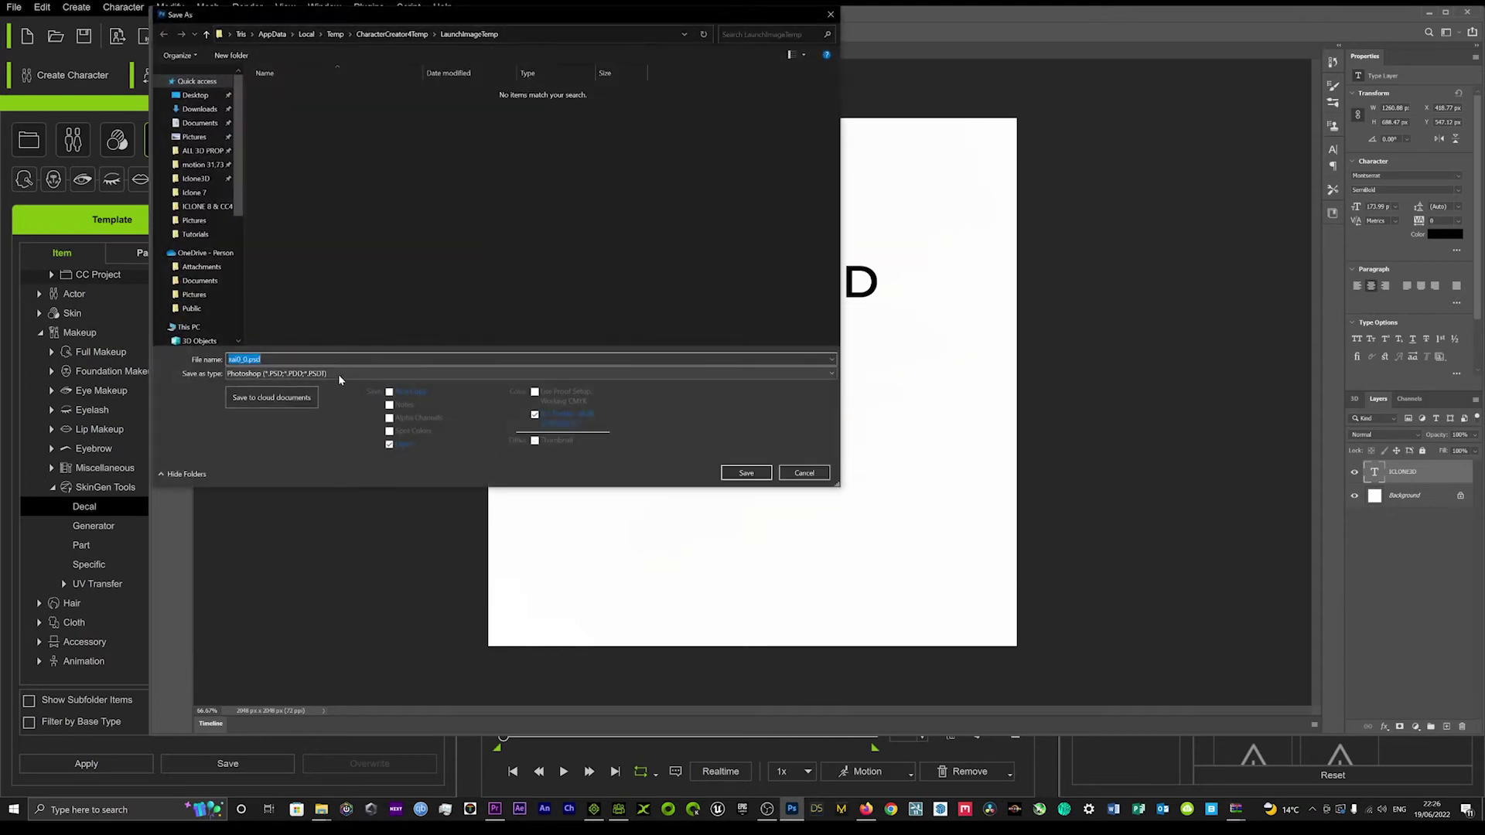
click(337, 372)
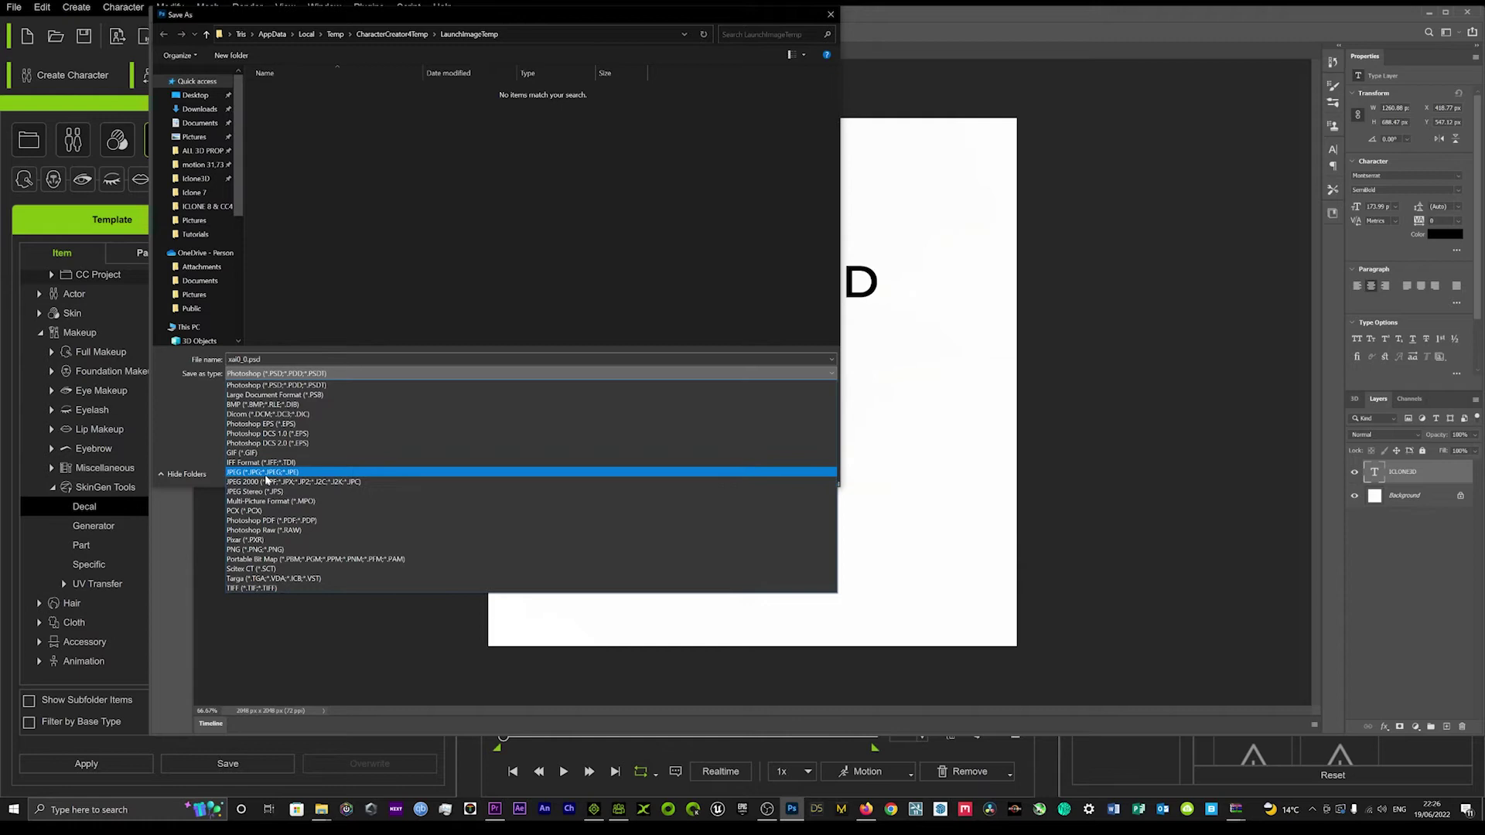
click(265, 472)
key(shift+Tab)
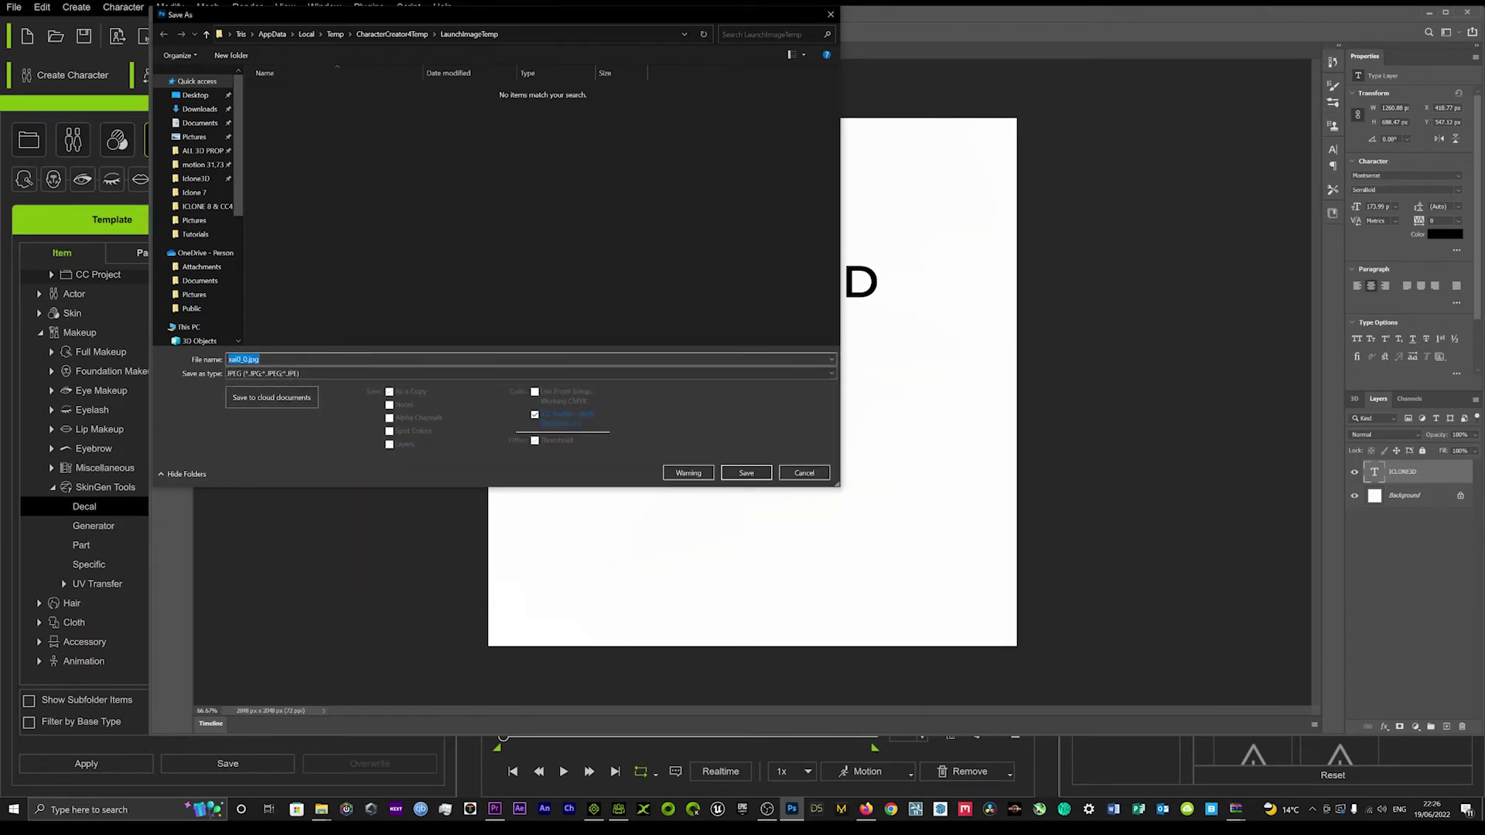
text(TAT1)
click(200, 122)
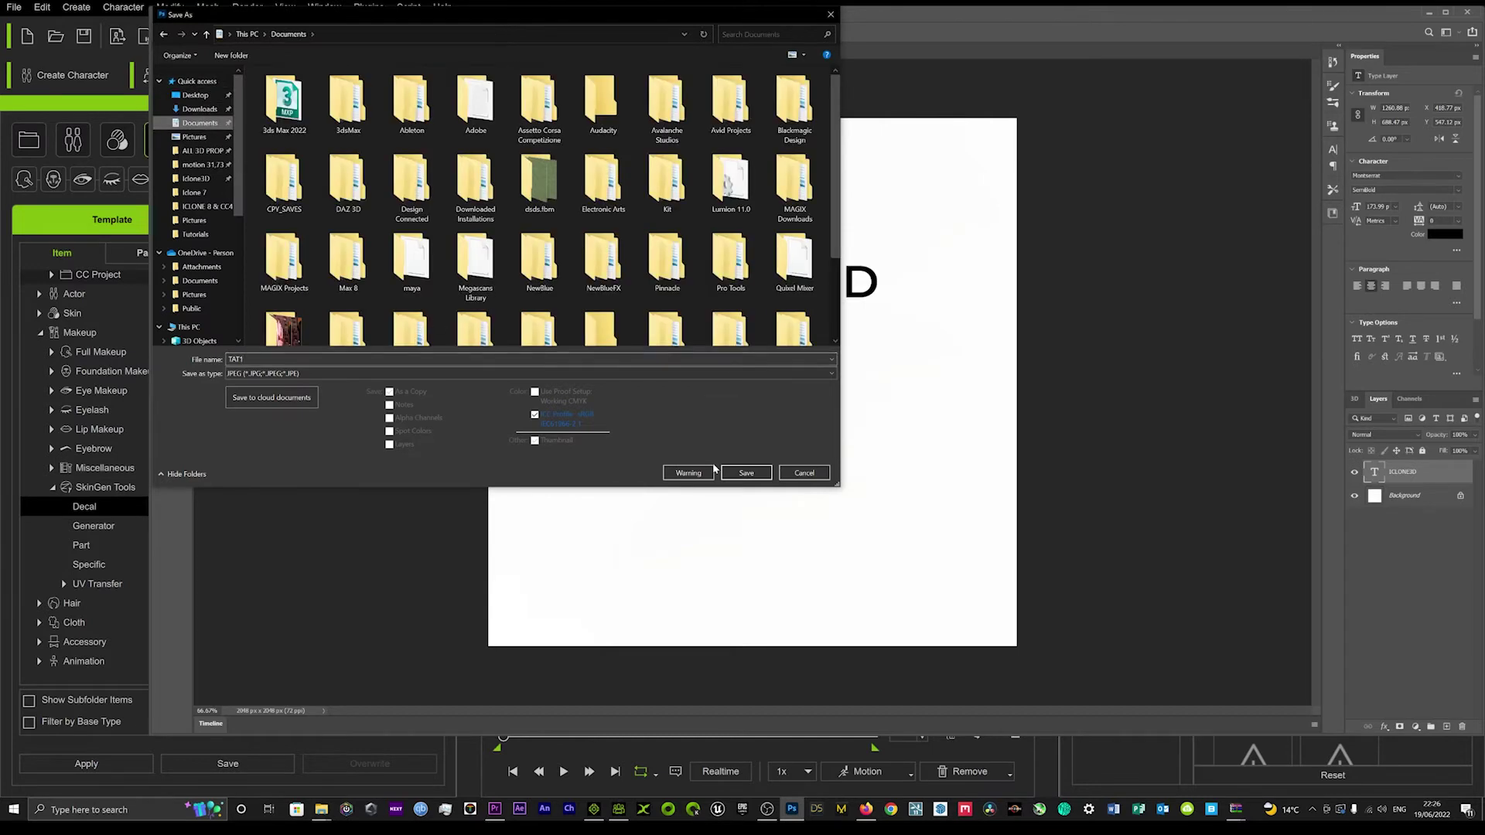
click(736, 473)
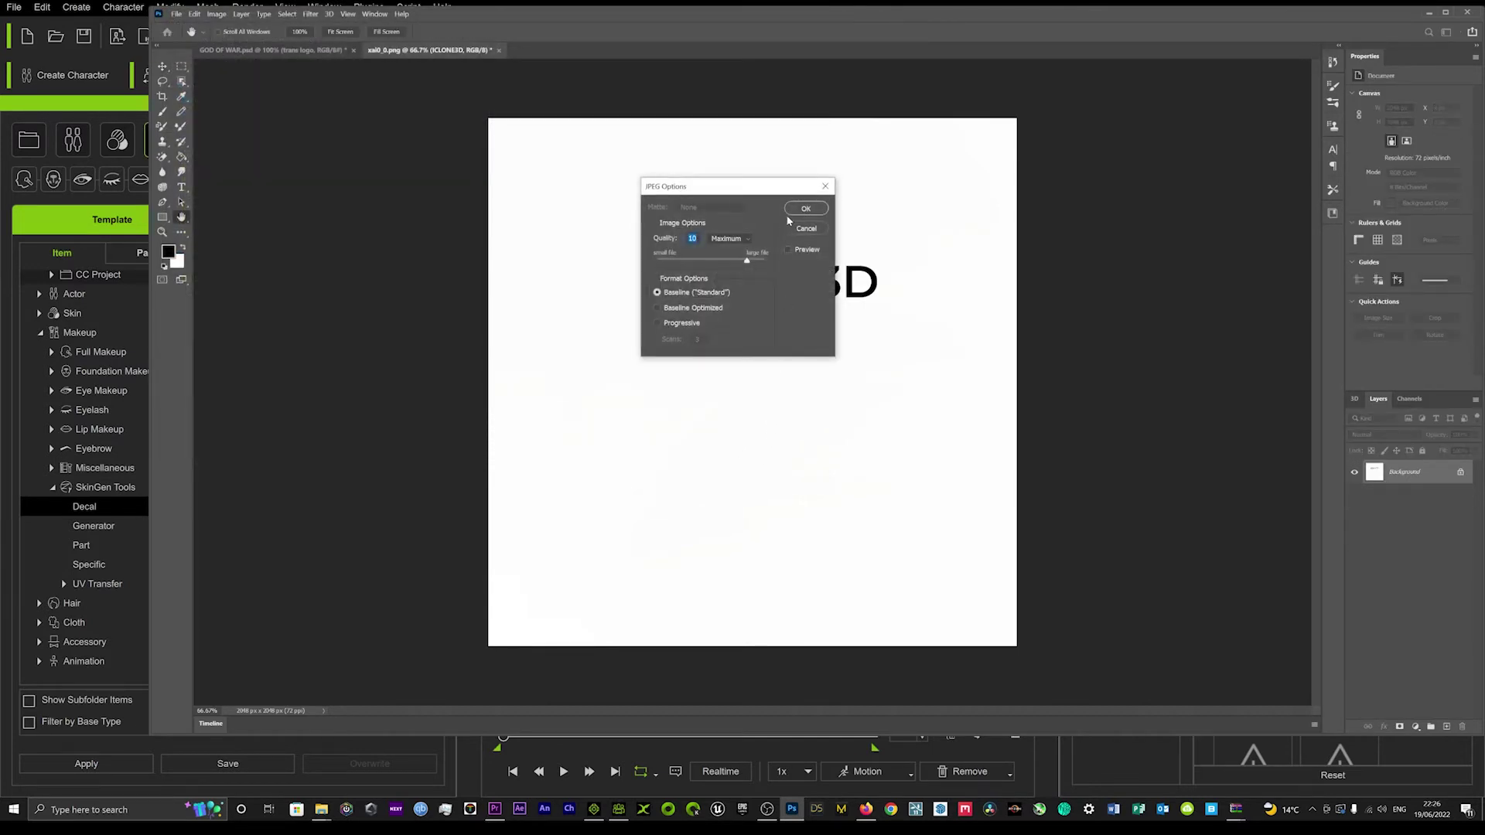
click(805, 209)
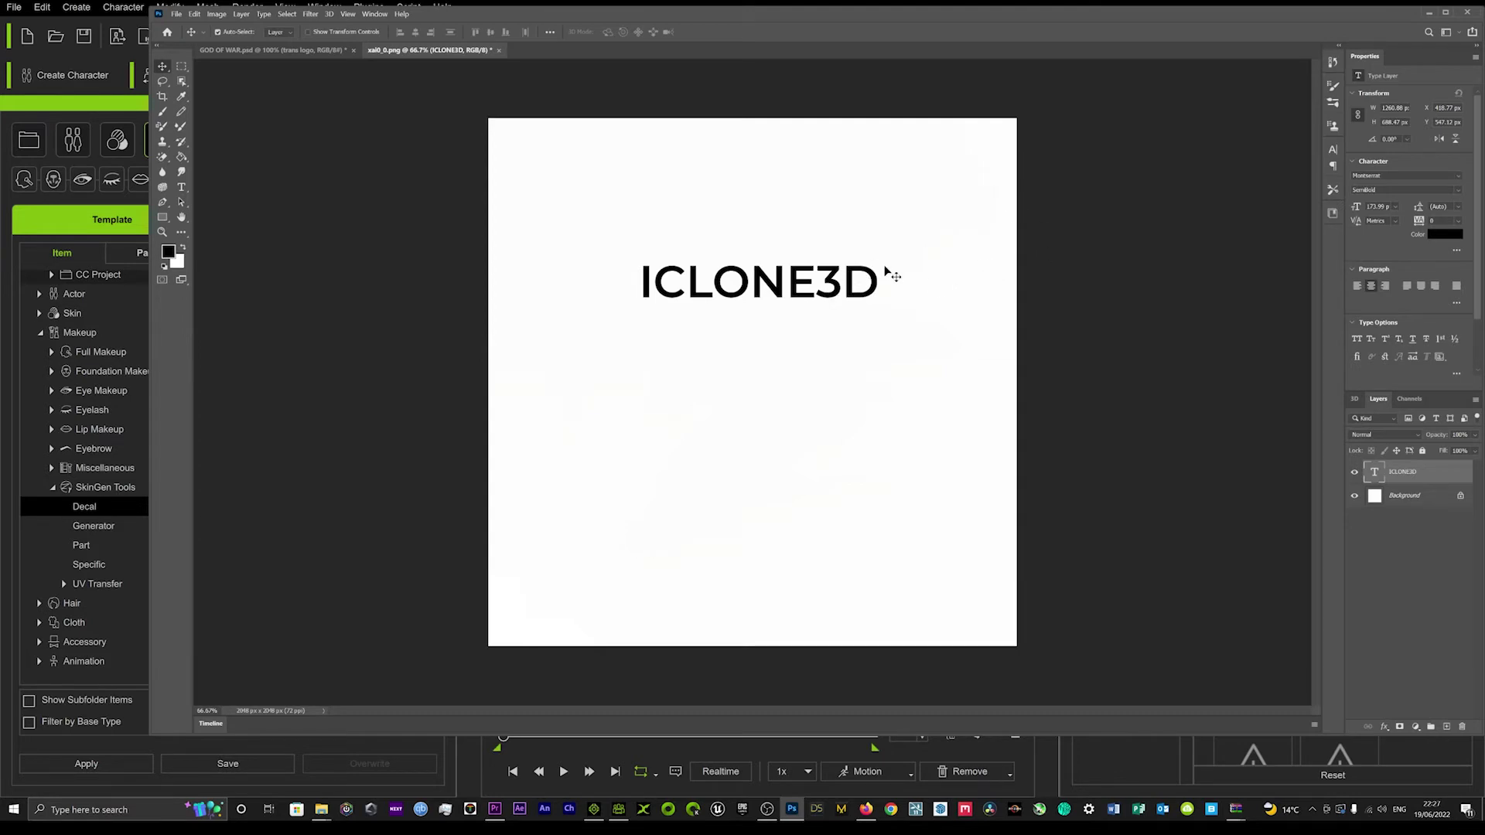
- Fill the Background layer with black using the Paint Bucket
click(944, 229)
click(1425, 505)
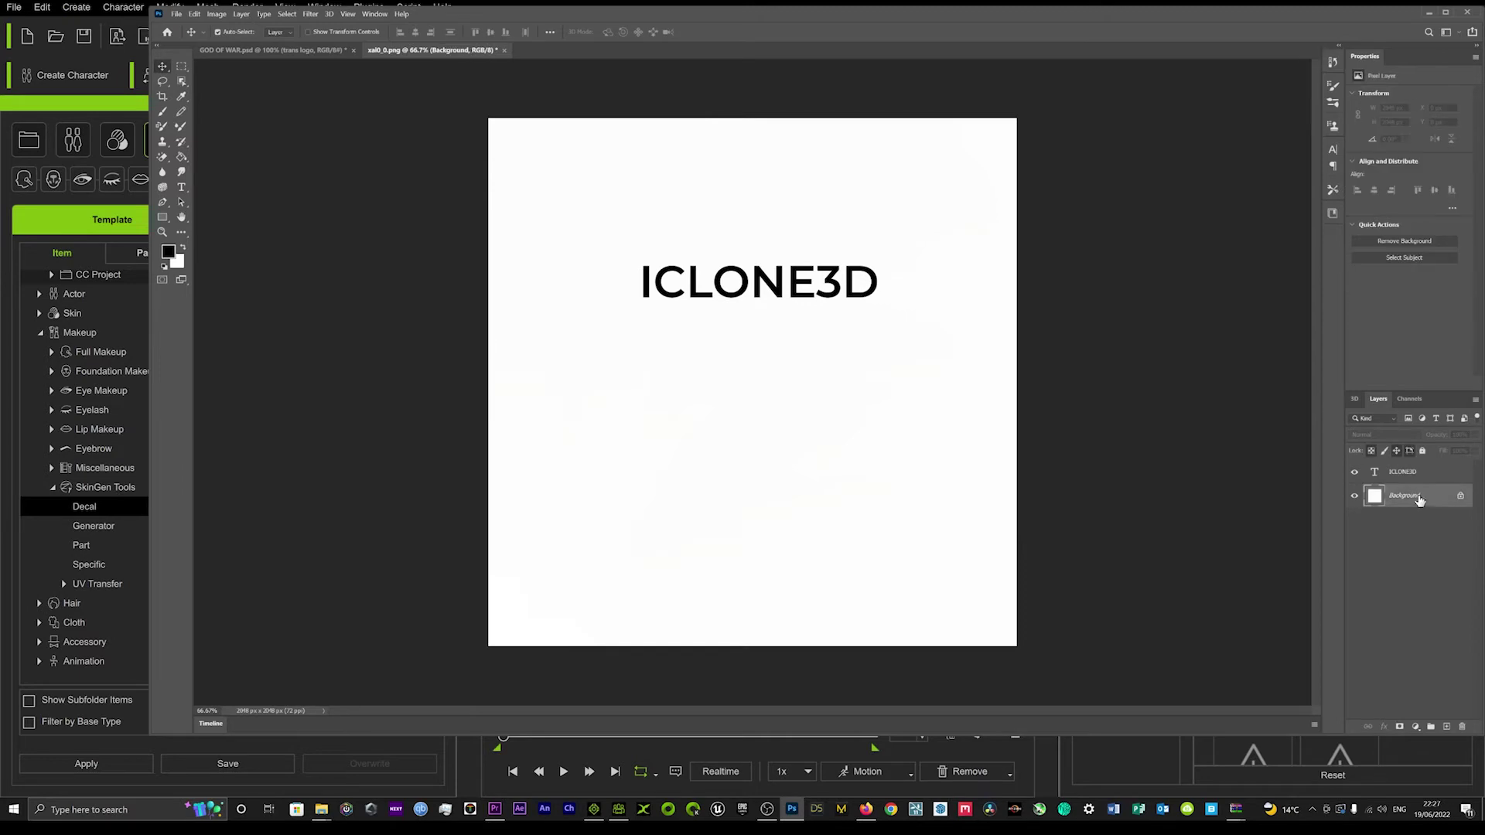
click(181, 157)
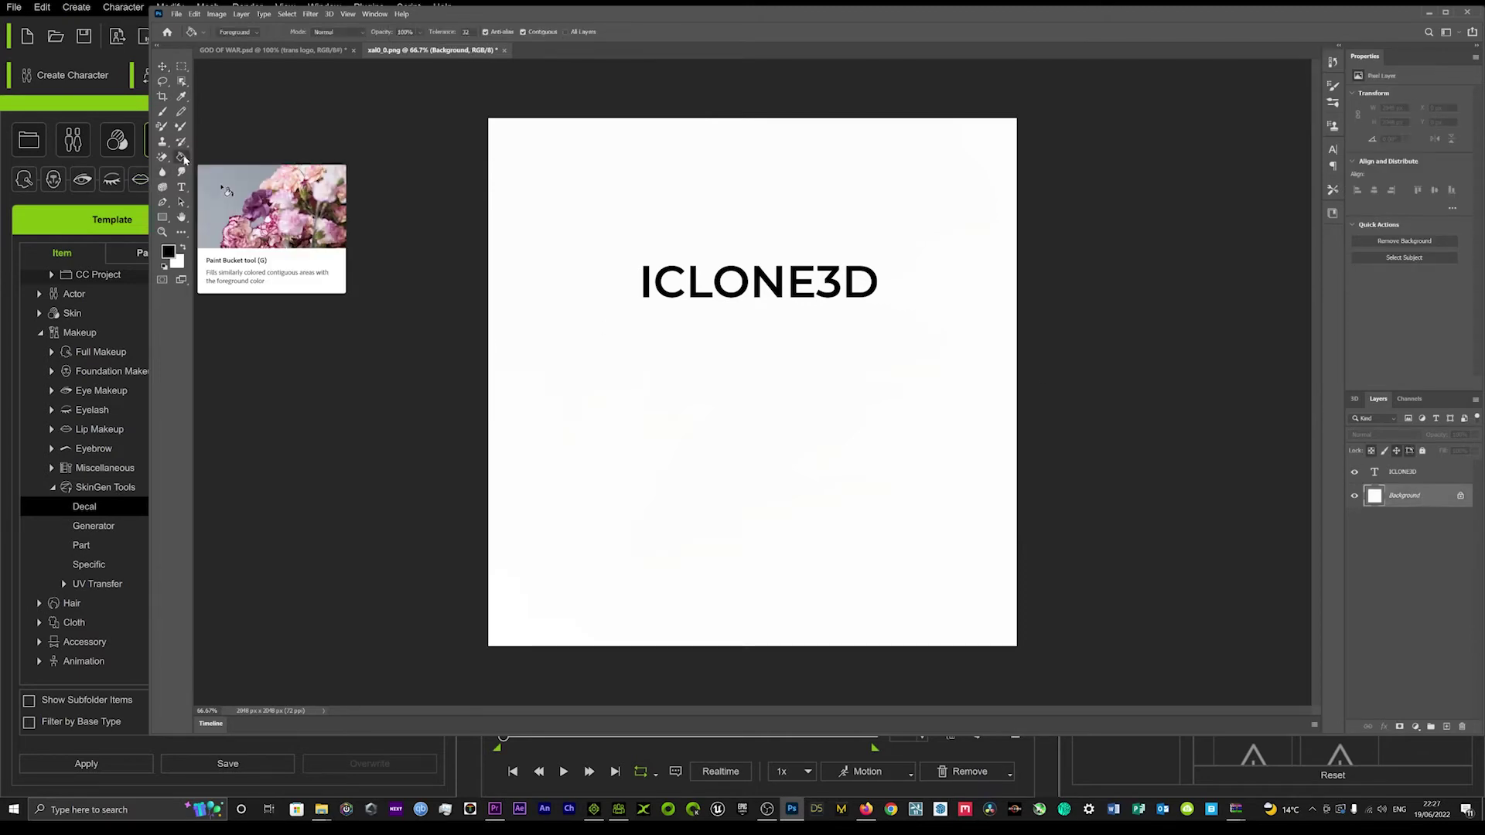
right_click(184, 158)
click(223, 167)
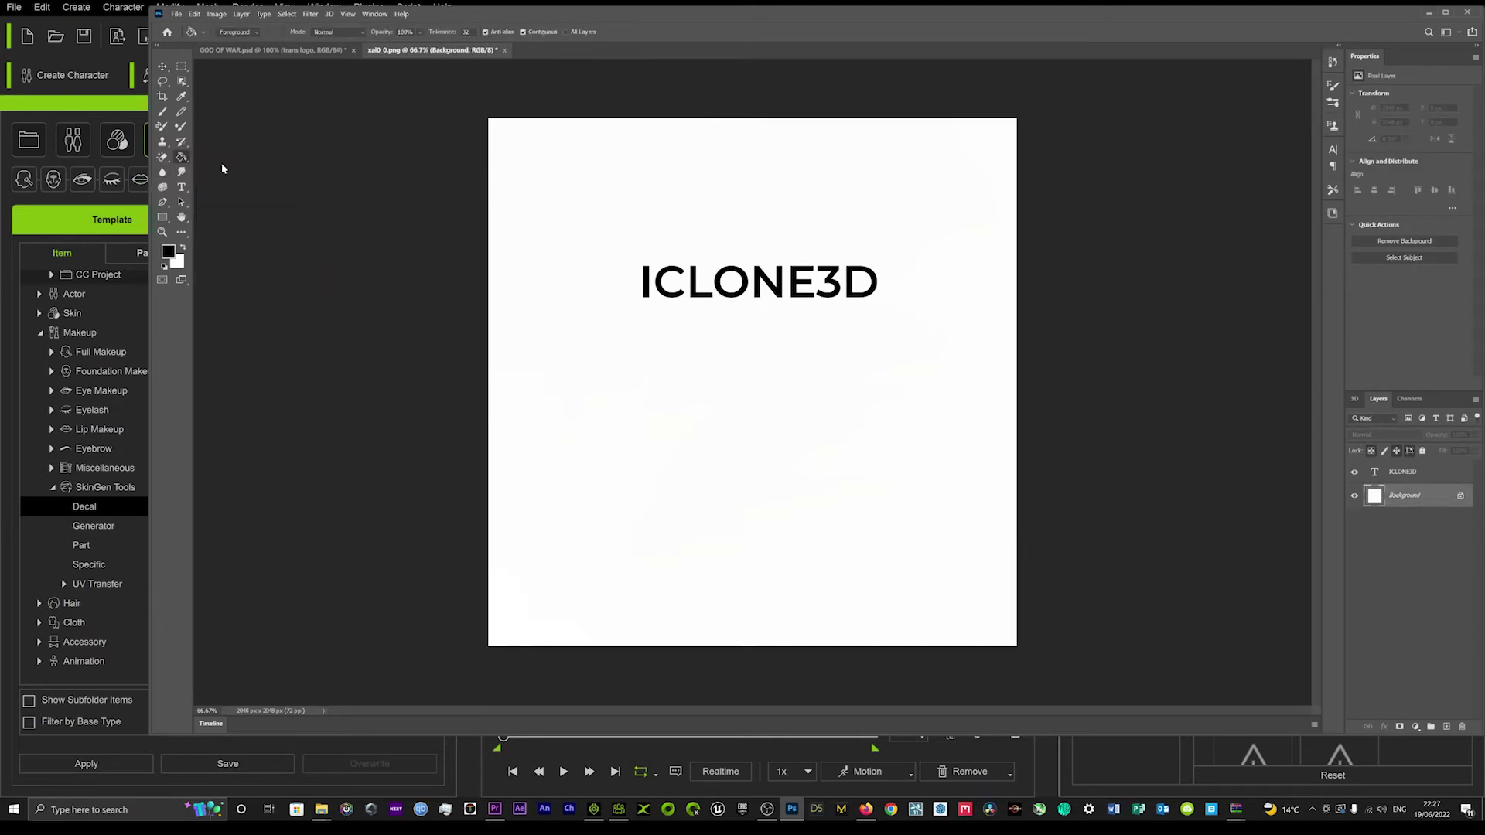
click(557, 186)
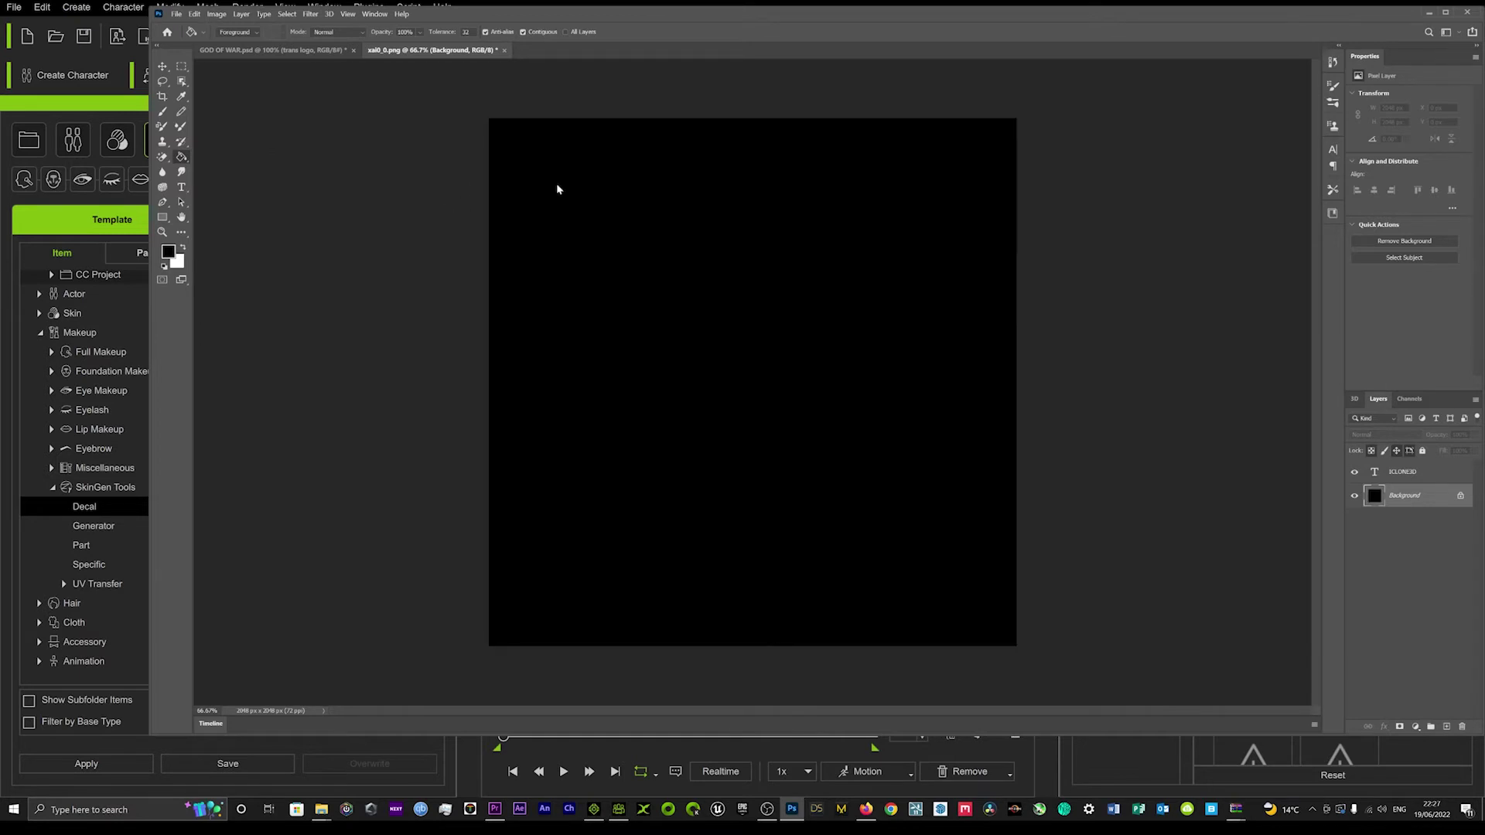
- Recolour the ICLONE3D text to pure white (#ffffff)
click(1405, 473)
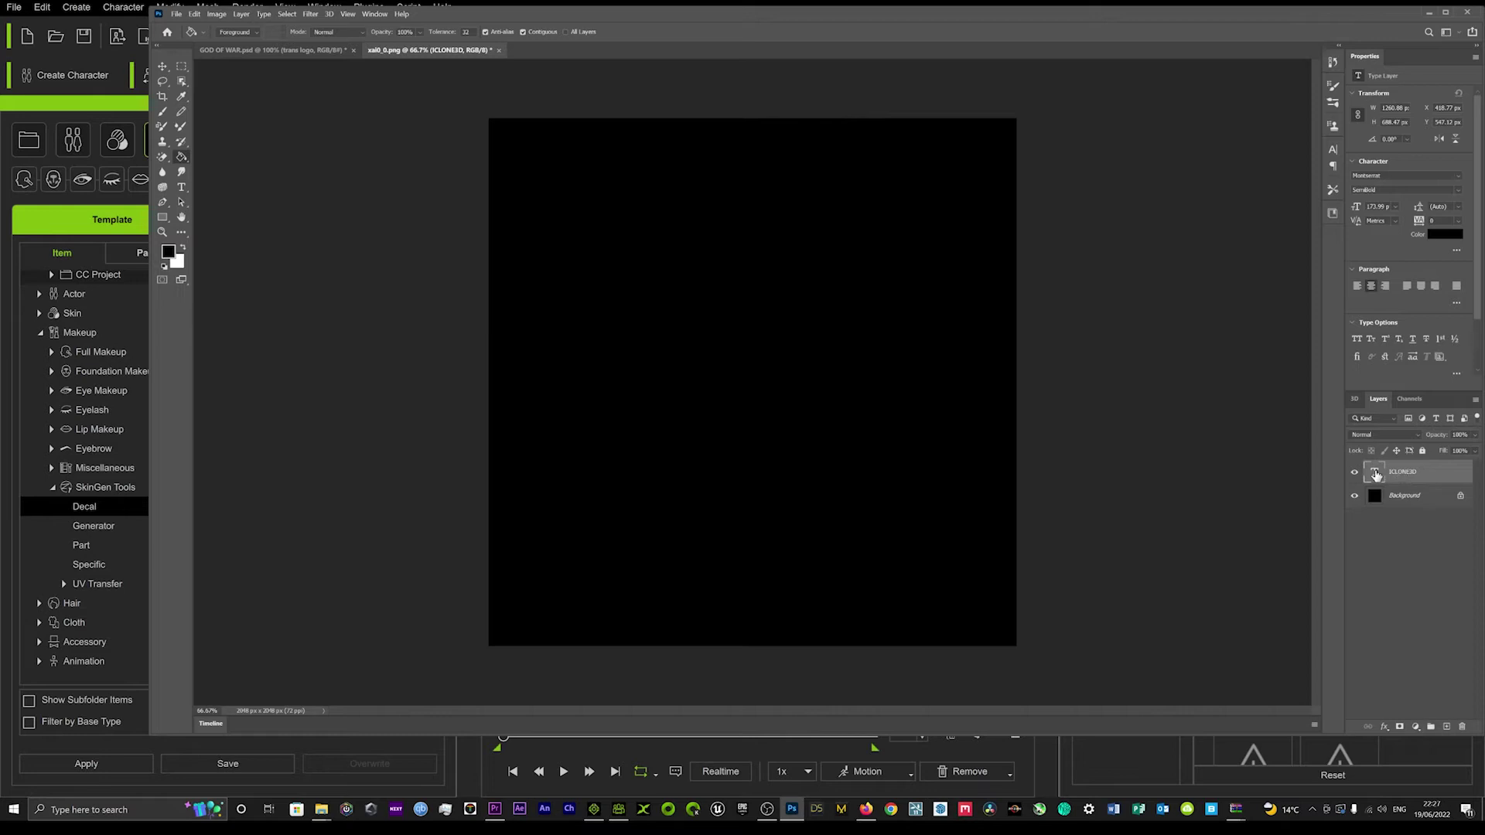
double_click(1376, 475)
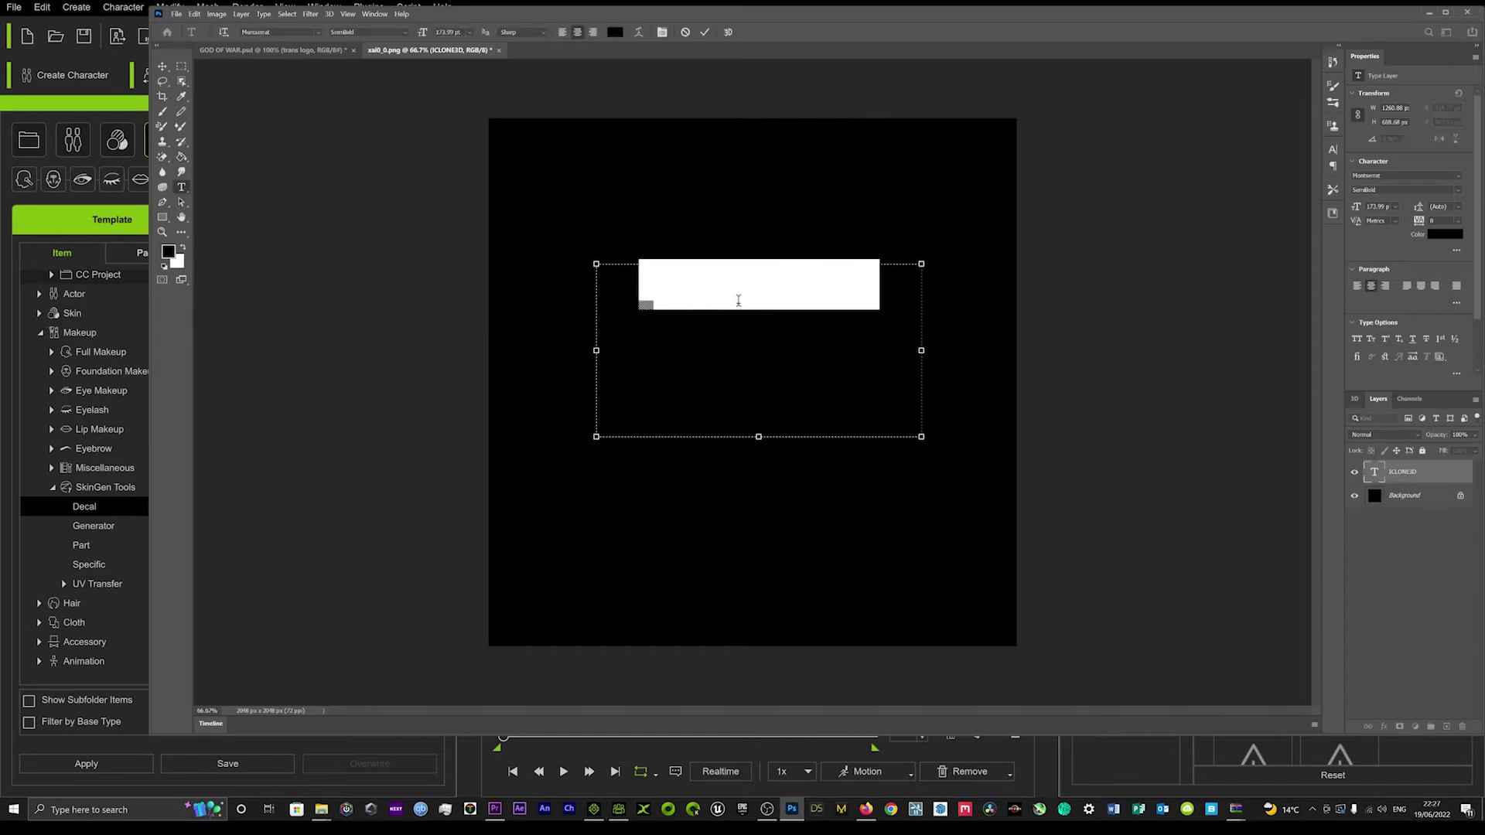
click(167, 253)
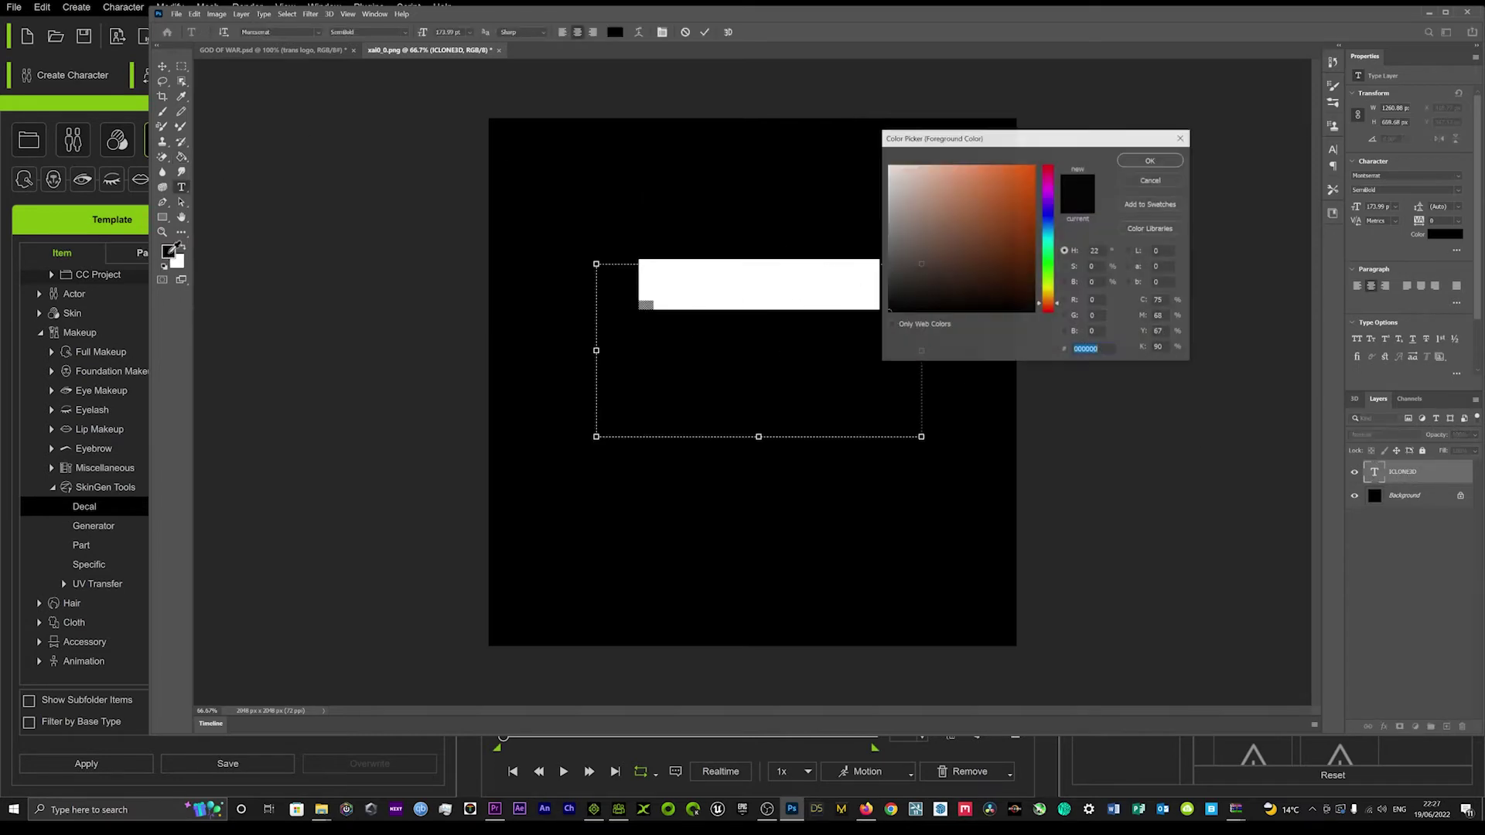
click(887, 166)
drag(887, 166, 870, 153)
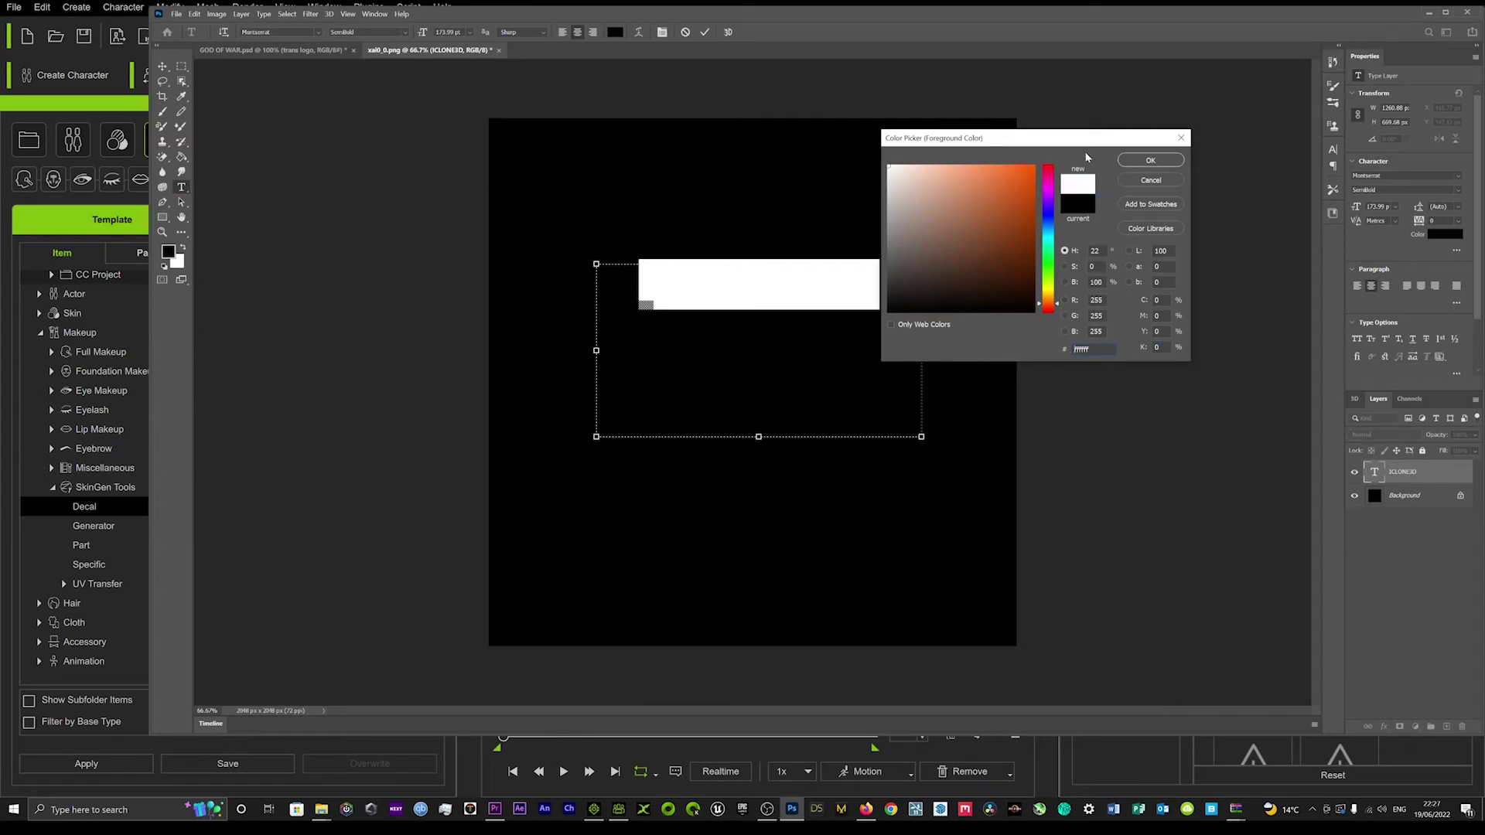
click(1149, 160)
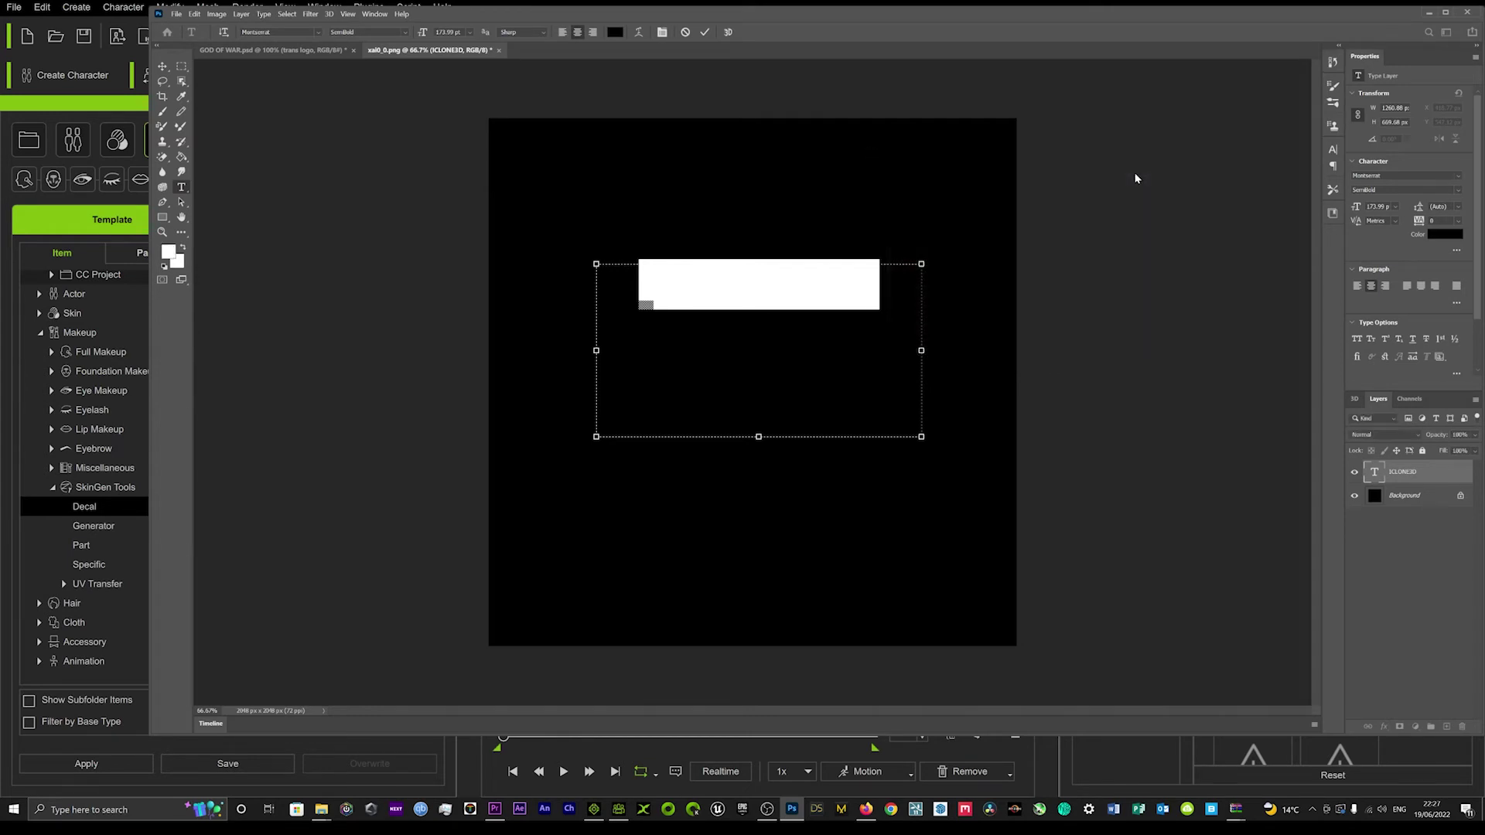
click(806, 292)
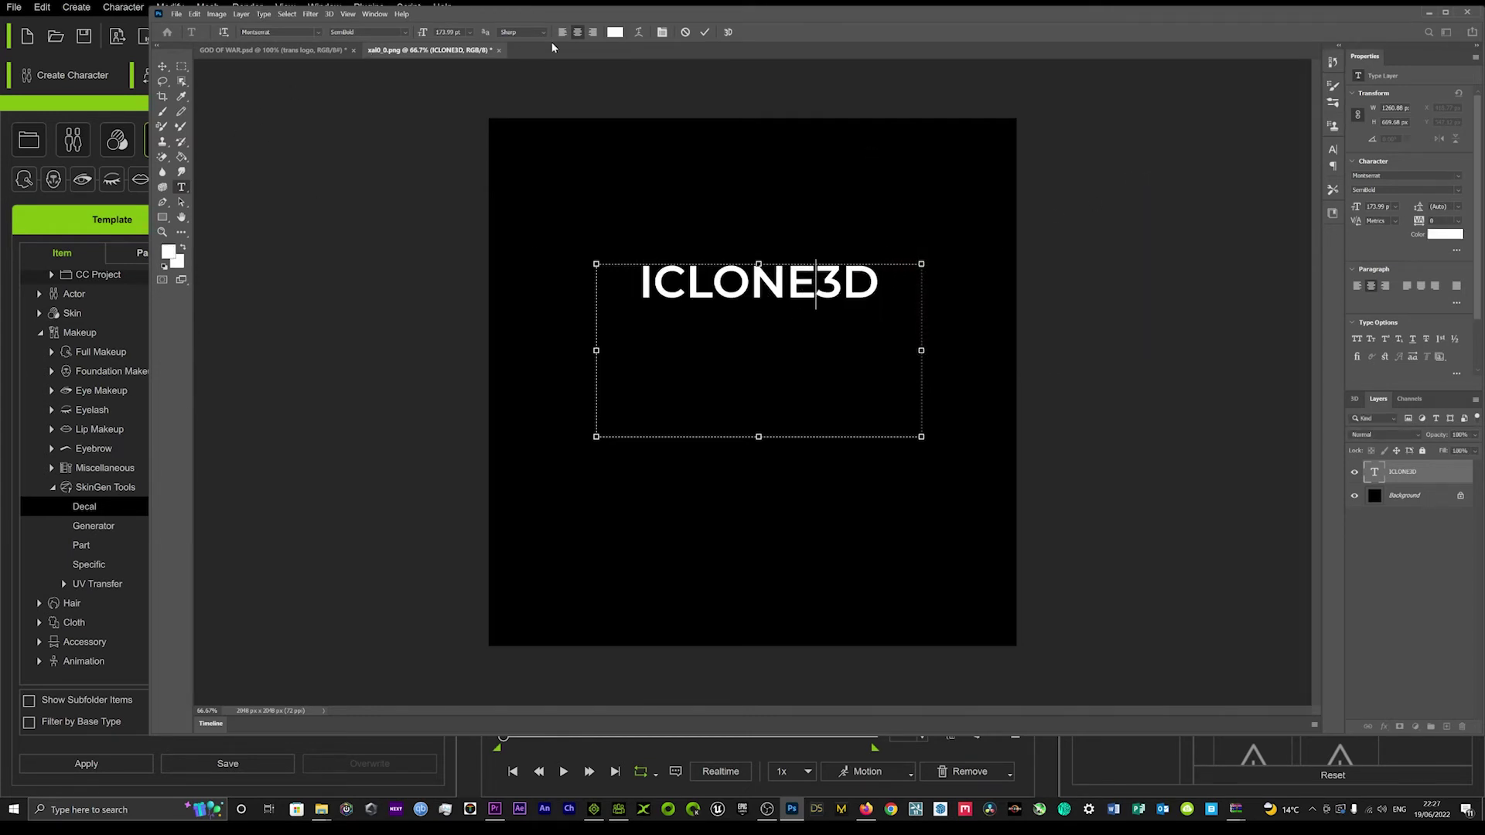
- Commit the text, then save the image as TAT2.jpg in Documents with default JPEG options
click(704, 32)
key(g)
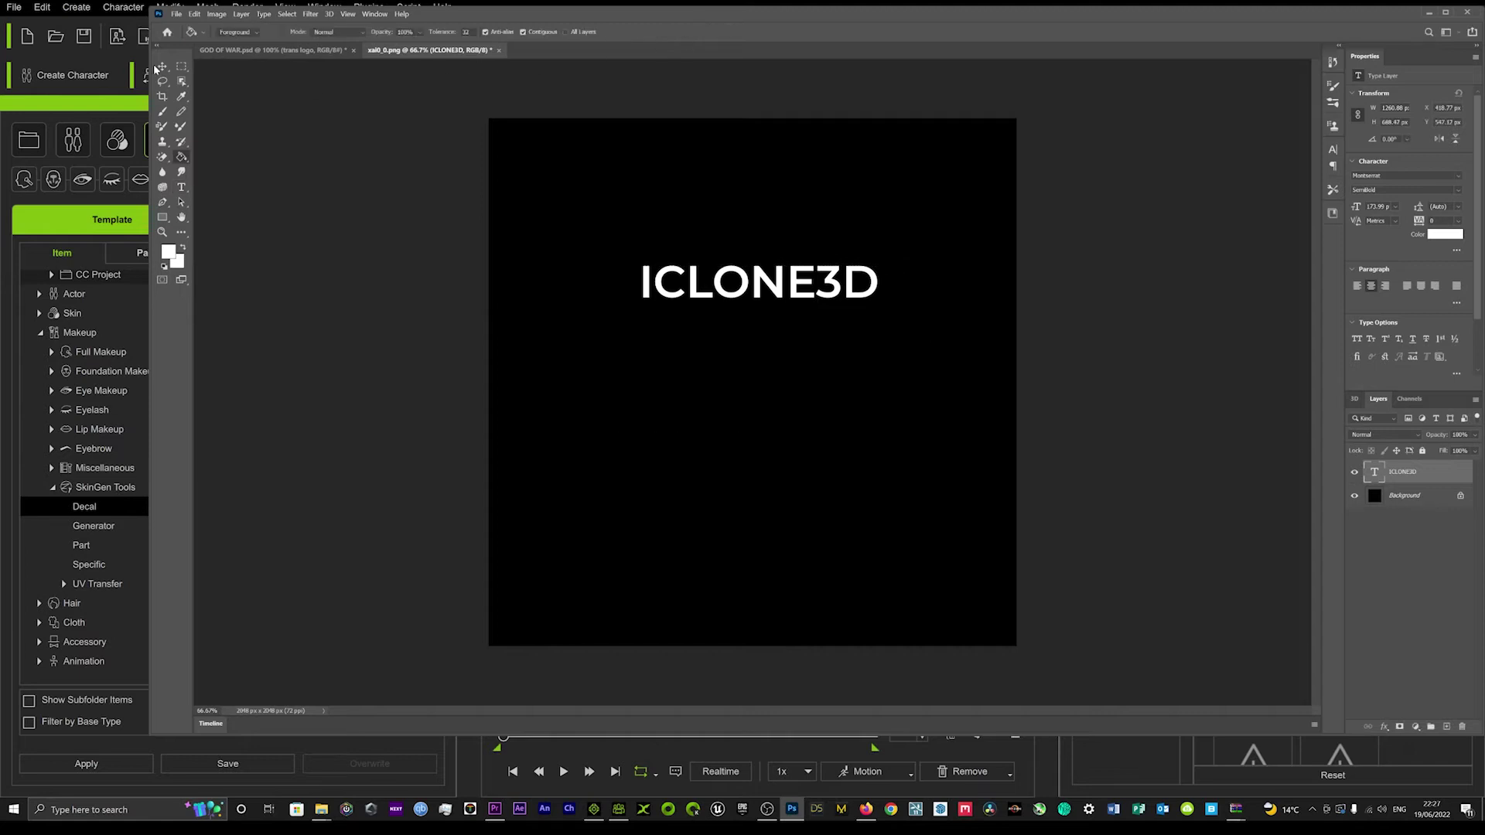
click(180, 15)
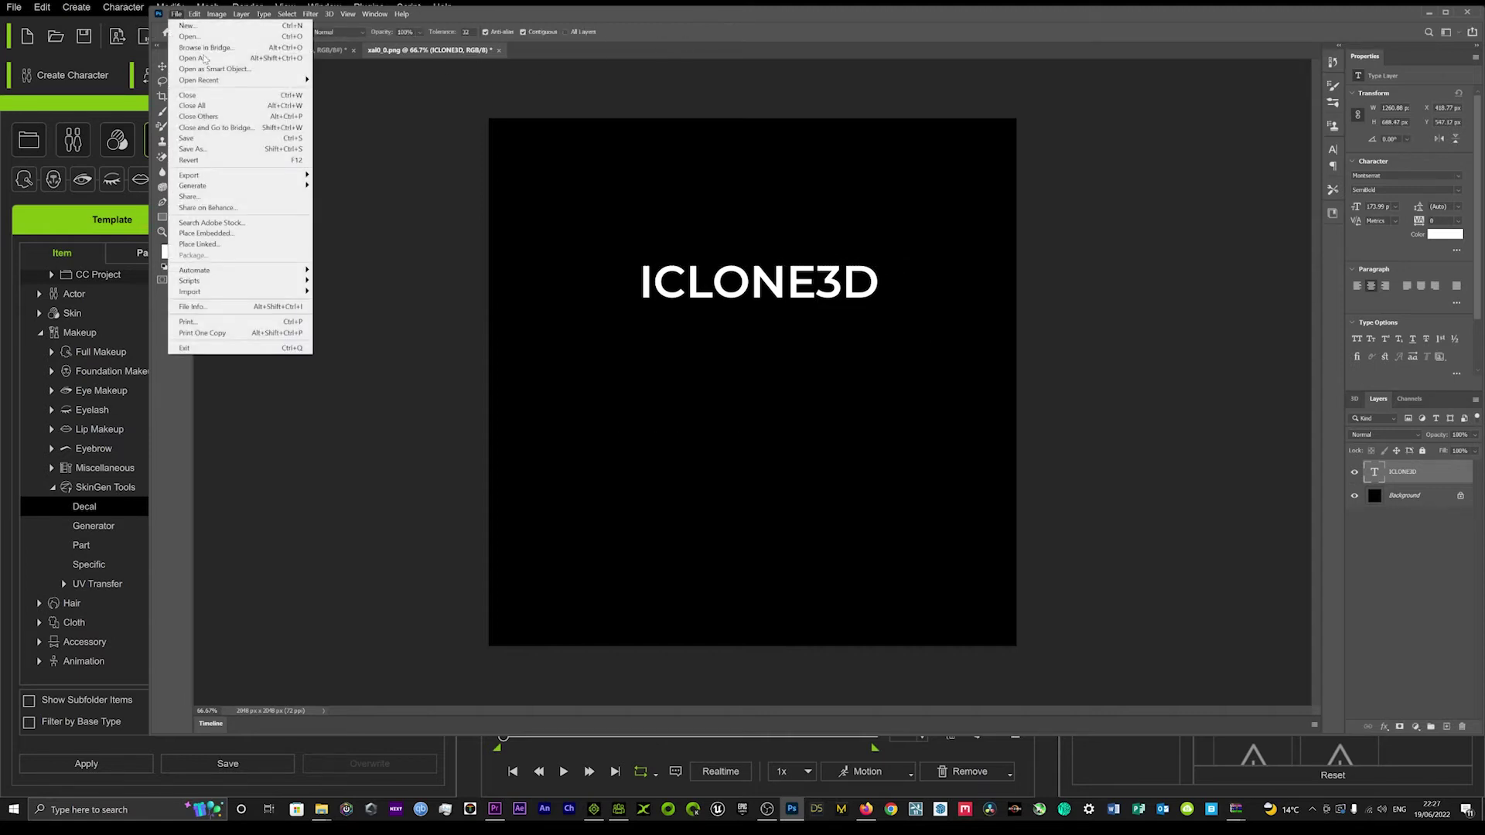
click(227, 156)
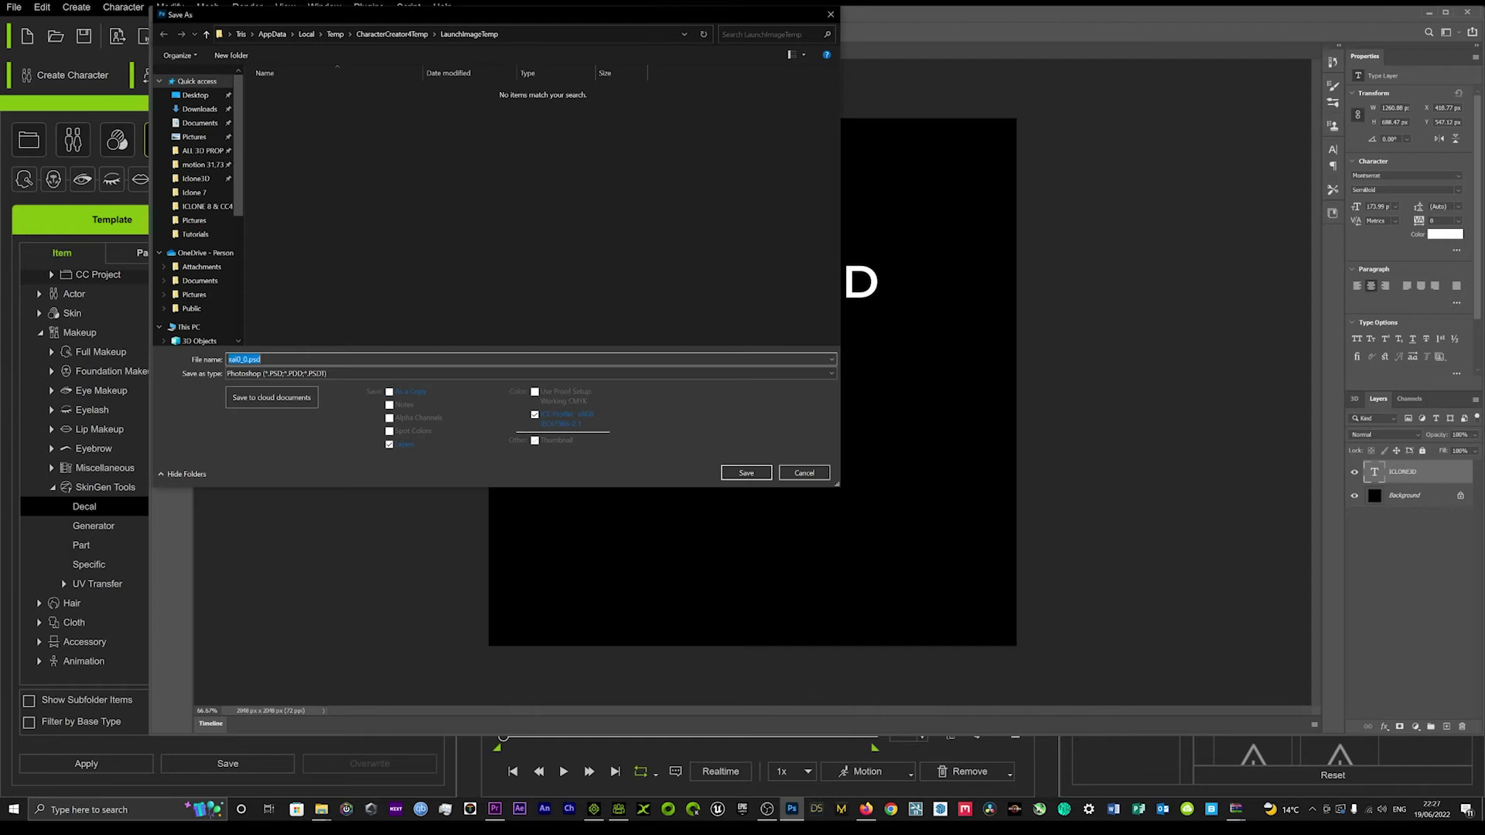
text(TAT2)
click(231, 374)
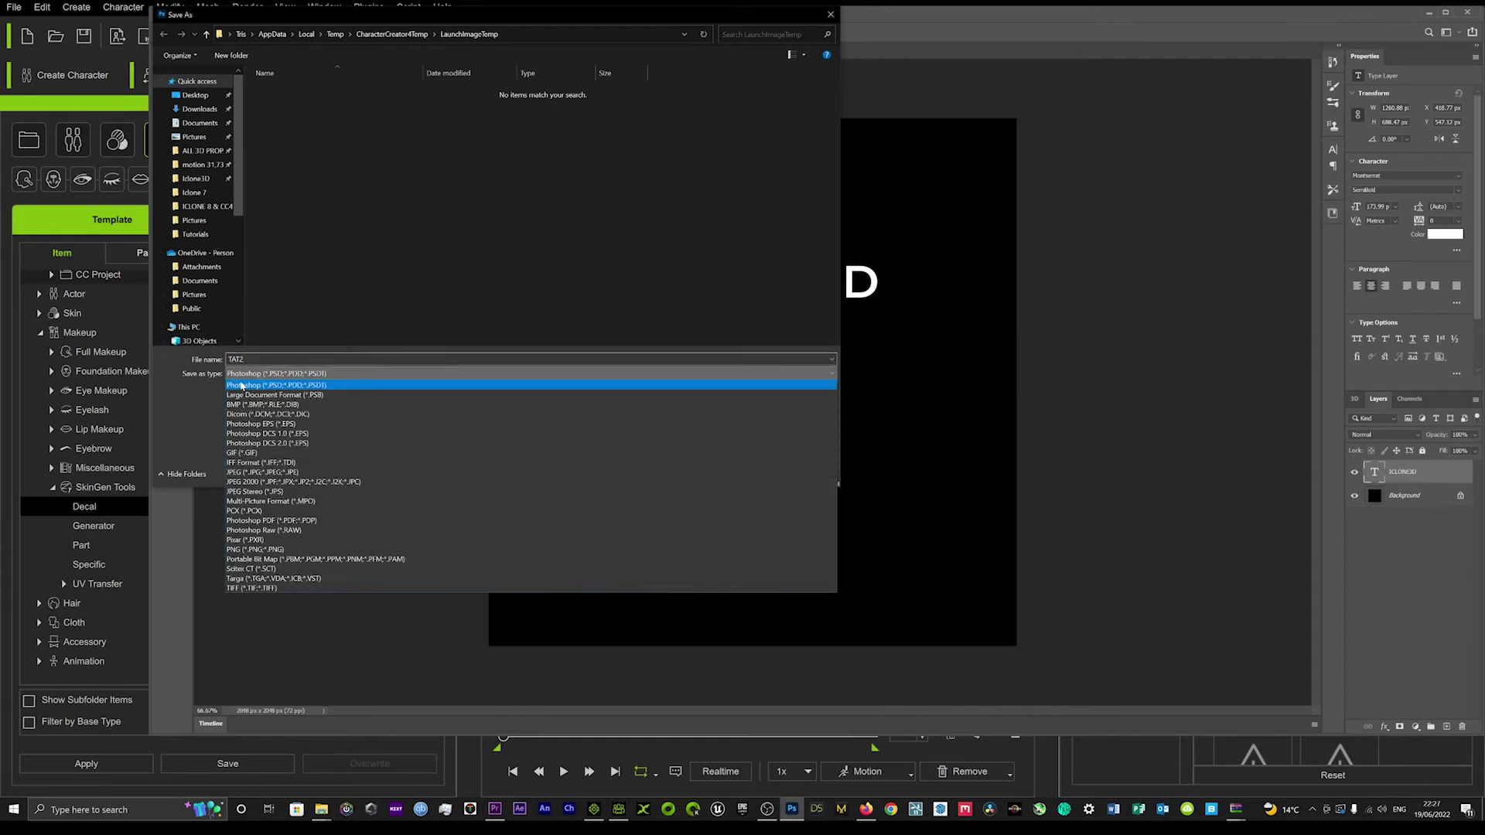
click(255, 473)
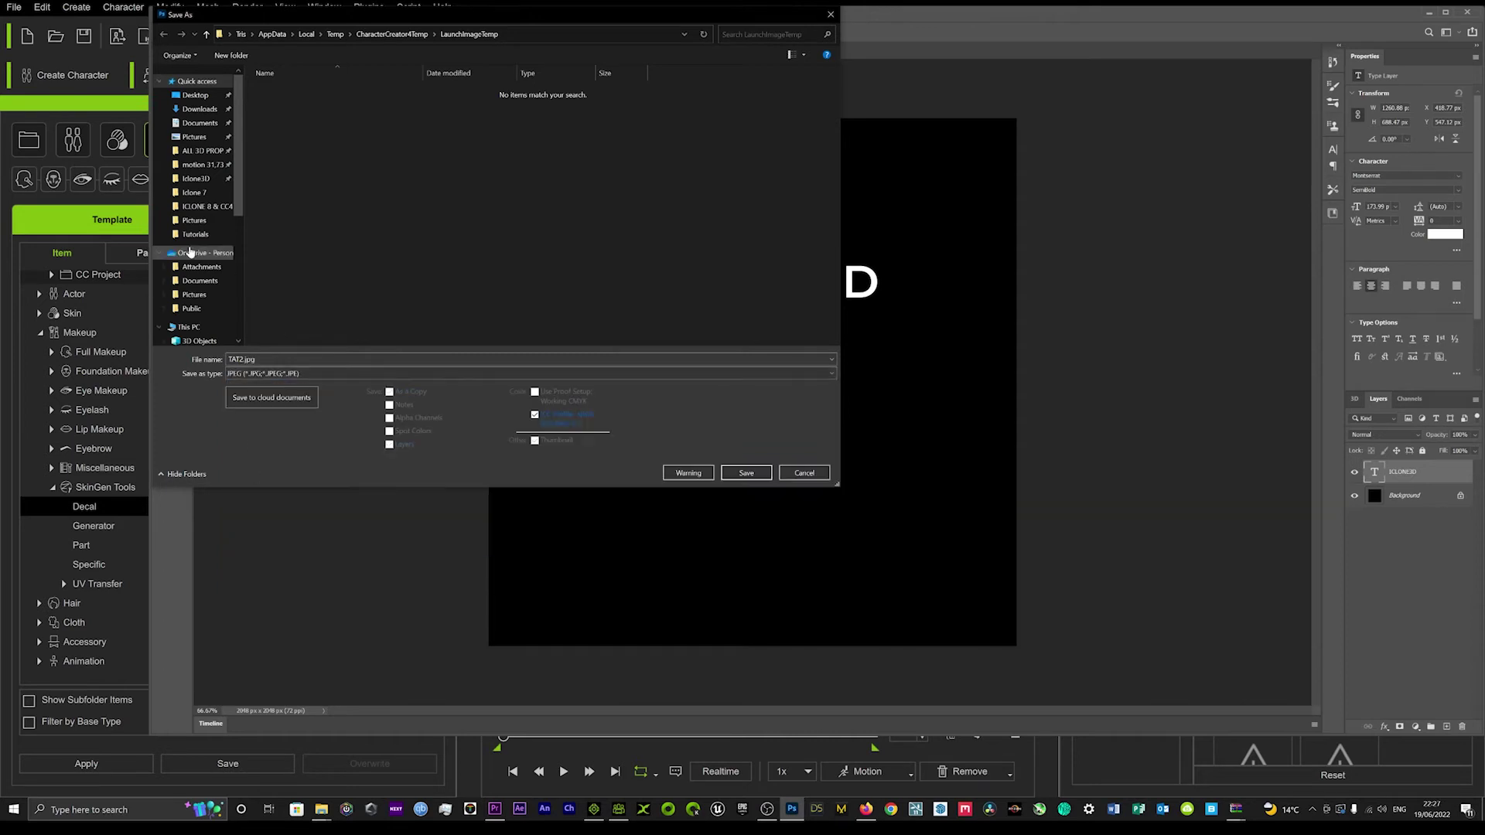
click(199, 124)
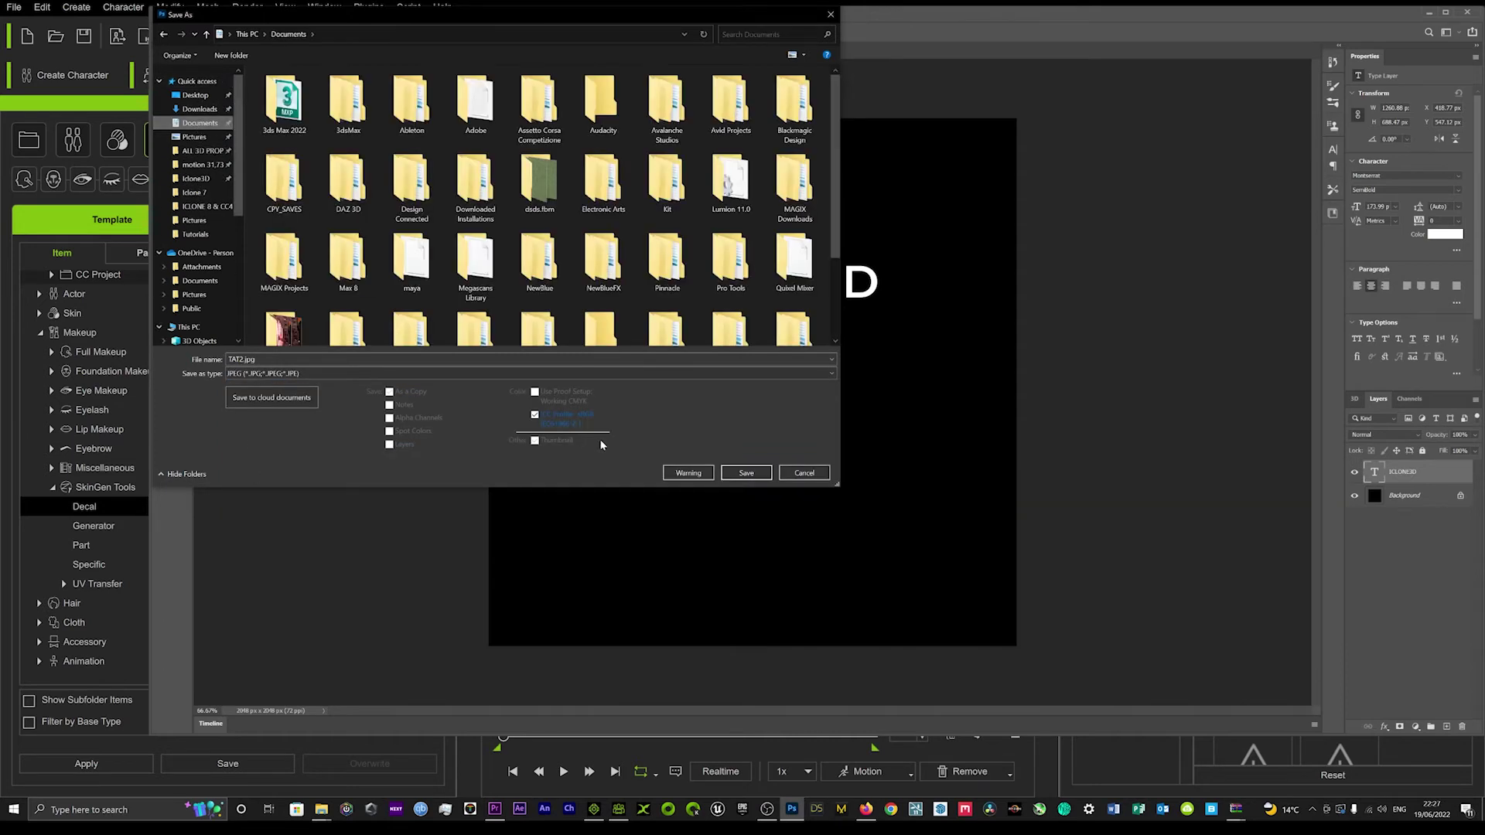
click(739, 473)
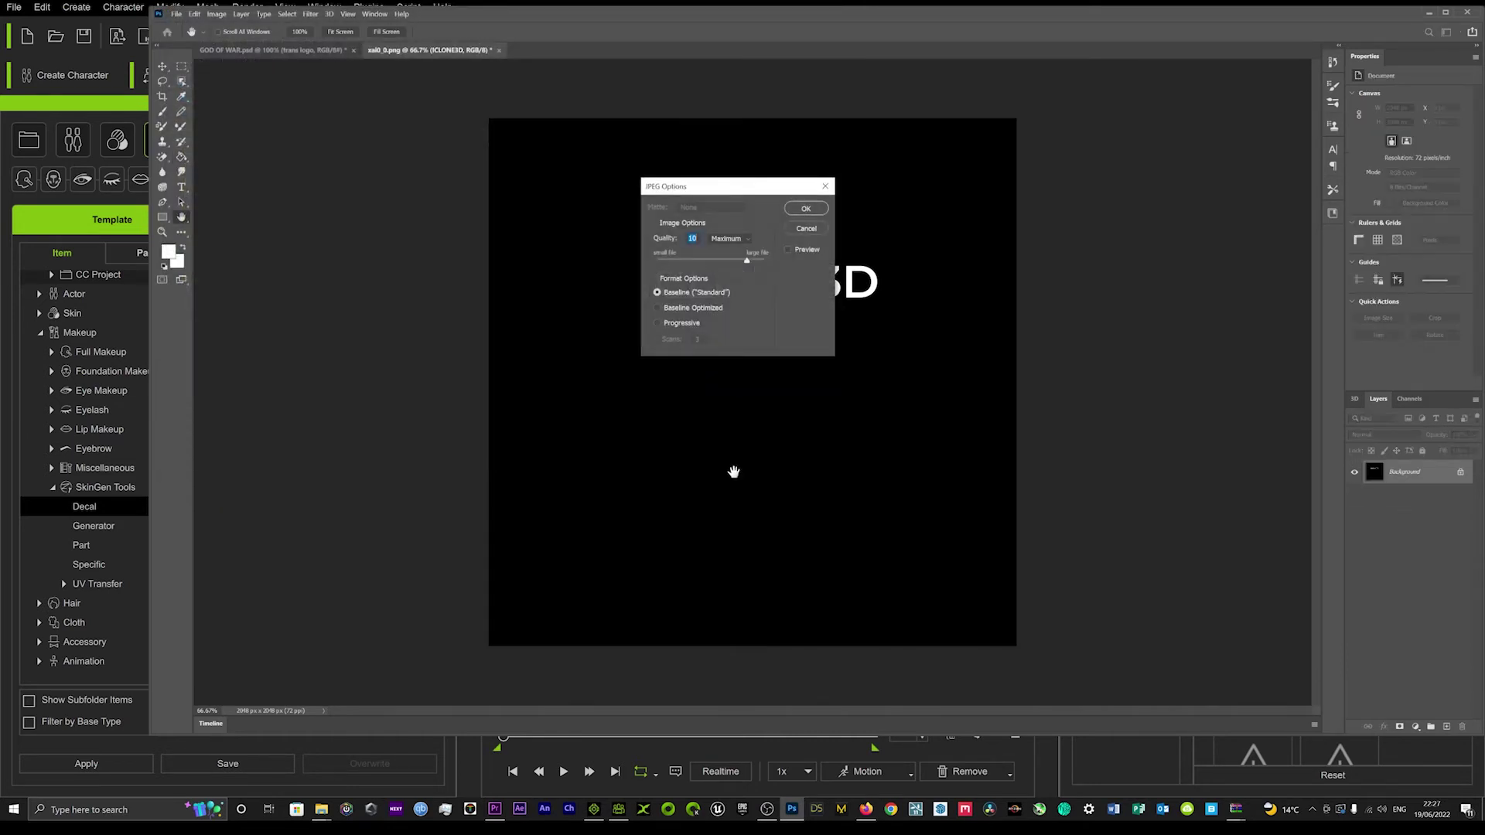
click(806, 209)
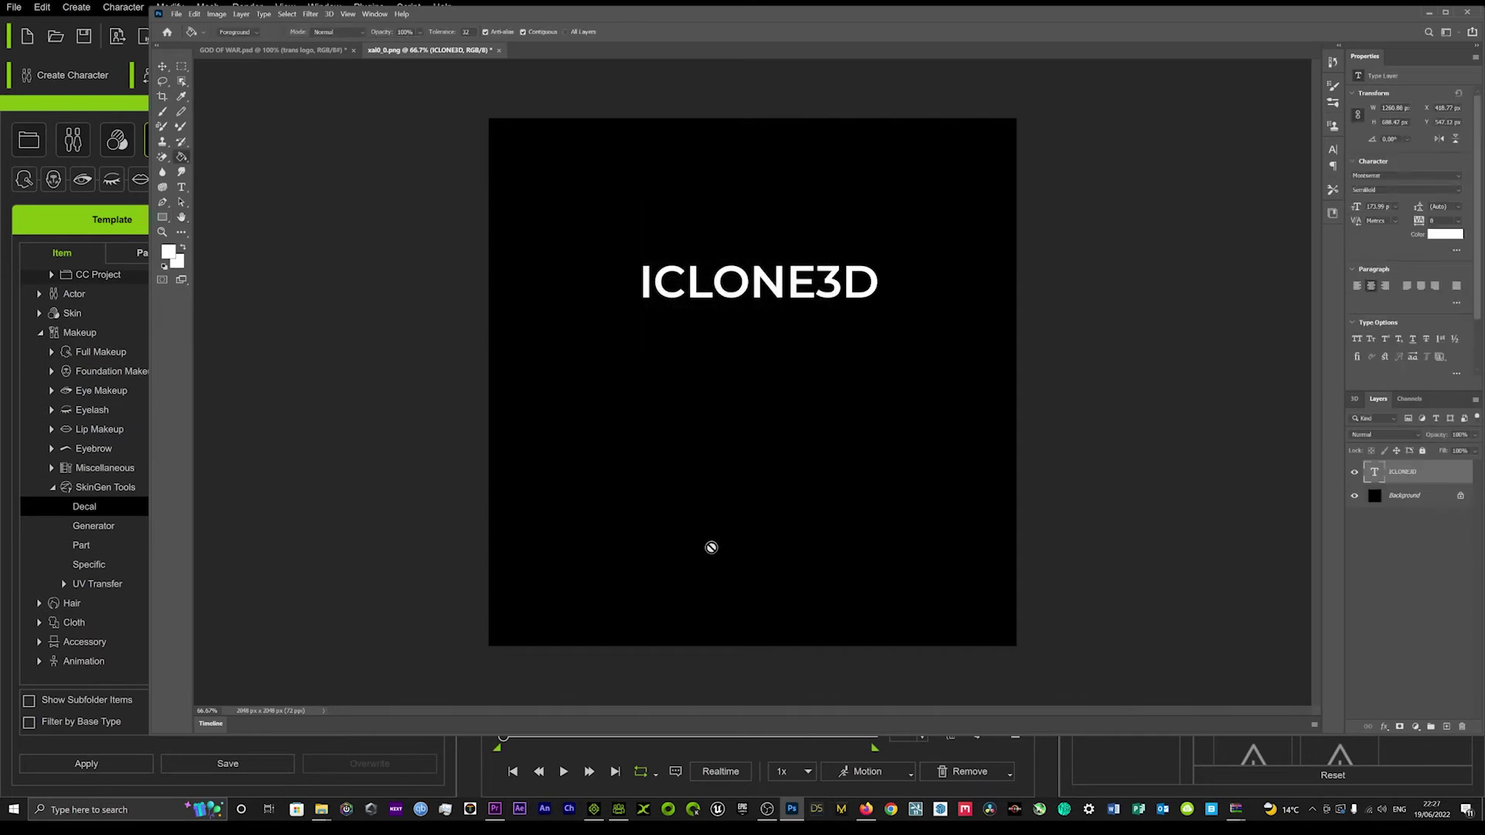
- Back in Character Creator, load TAT1.jpg as the forehead decal's Base Color texture
click(619, 809)
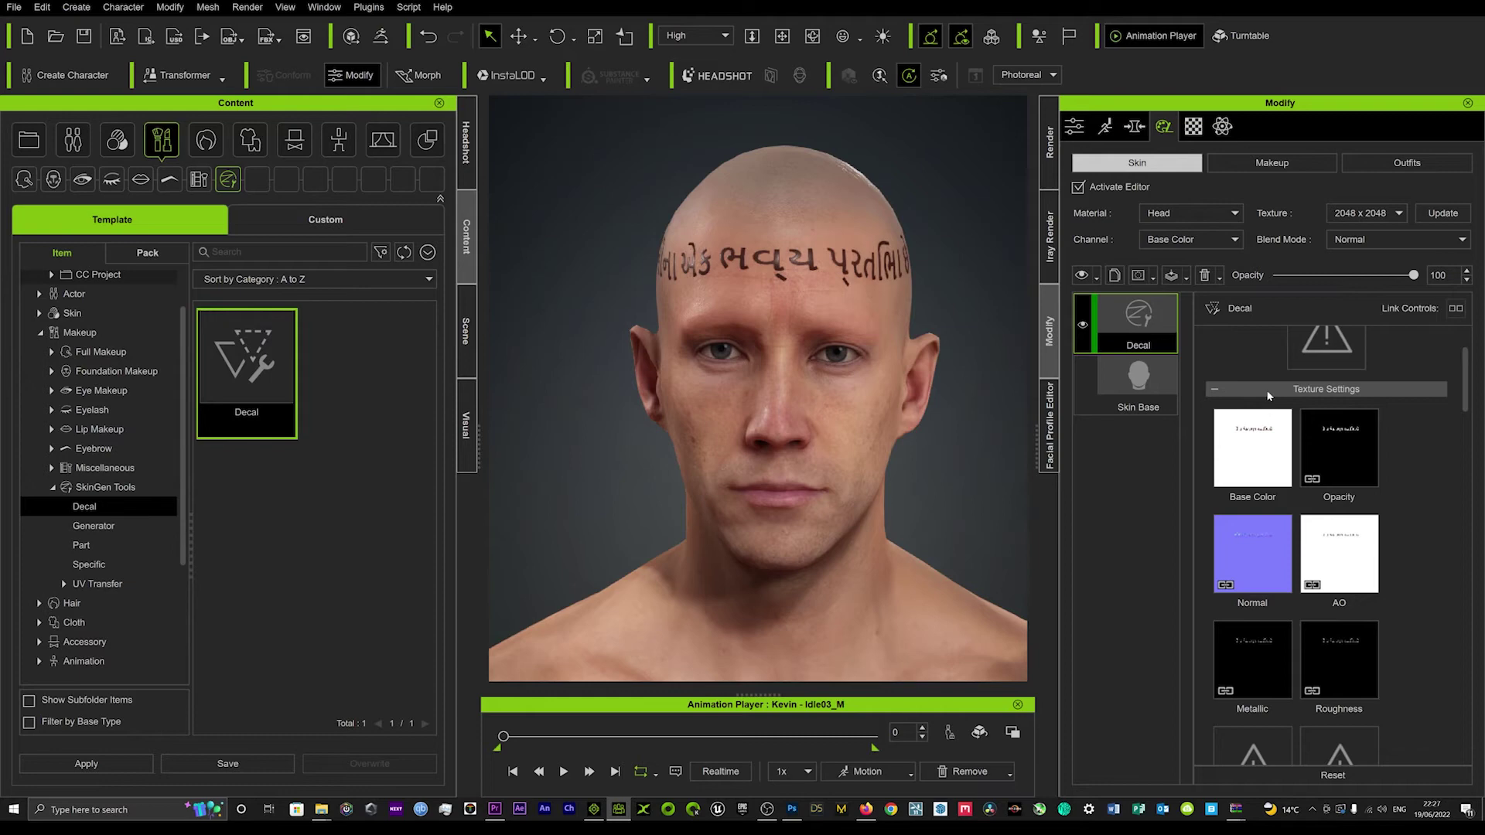
click(1243, 452)
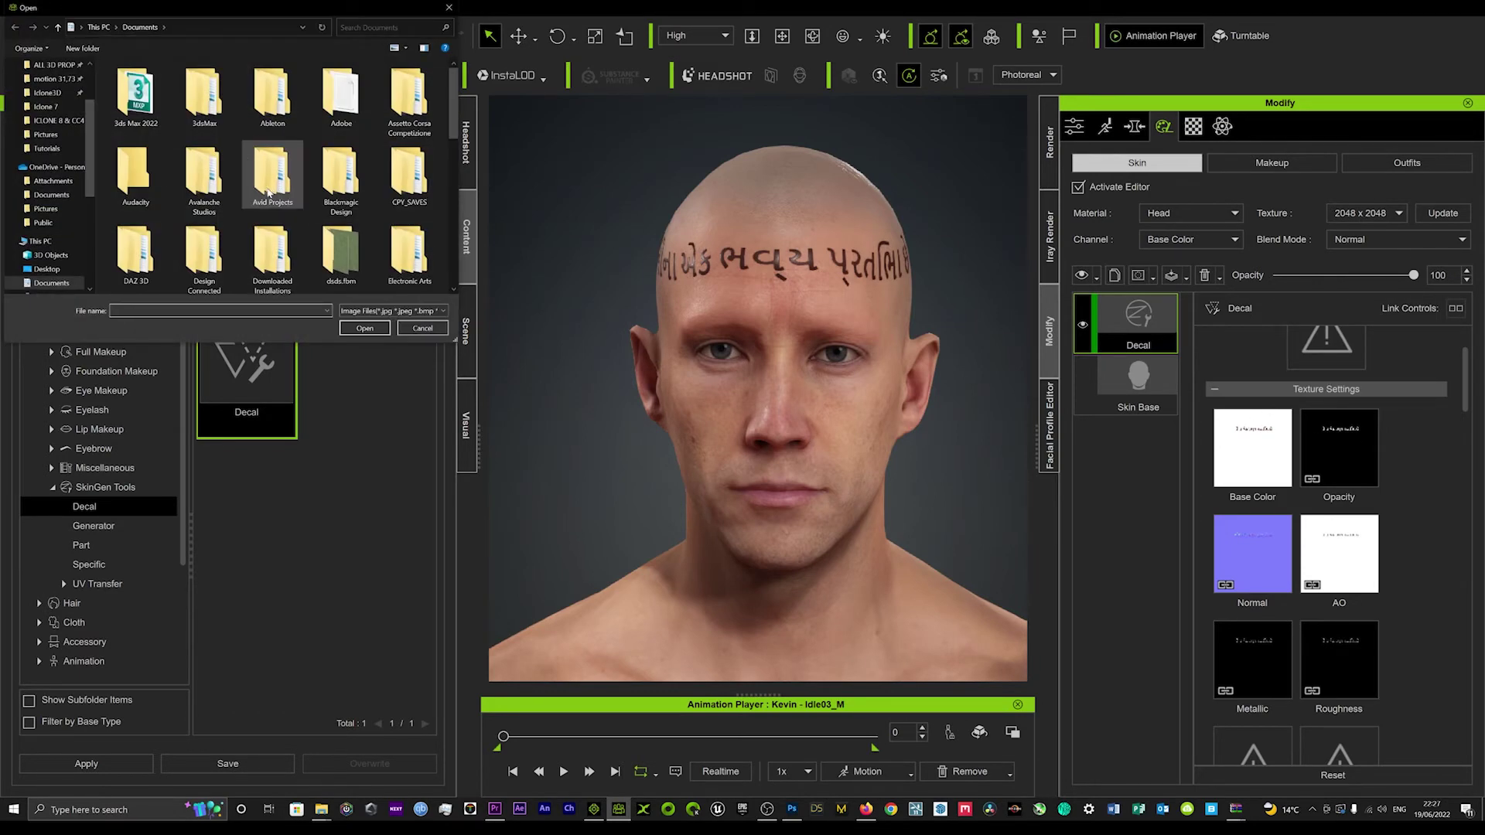
scroll(266, 192, down, 5)
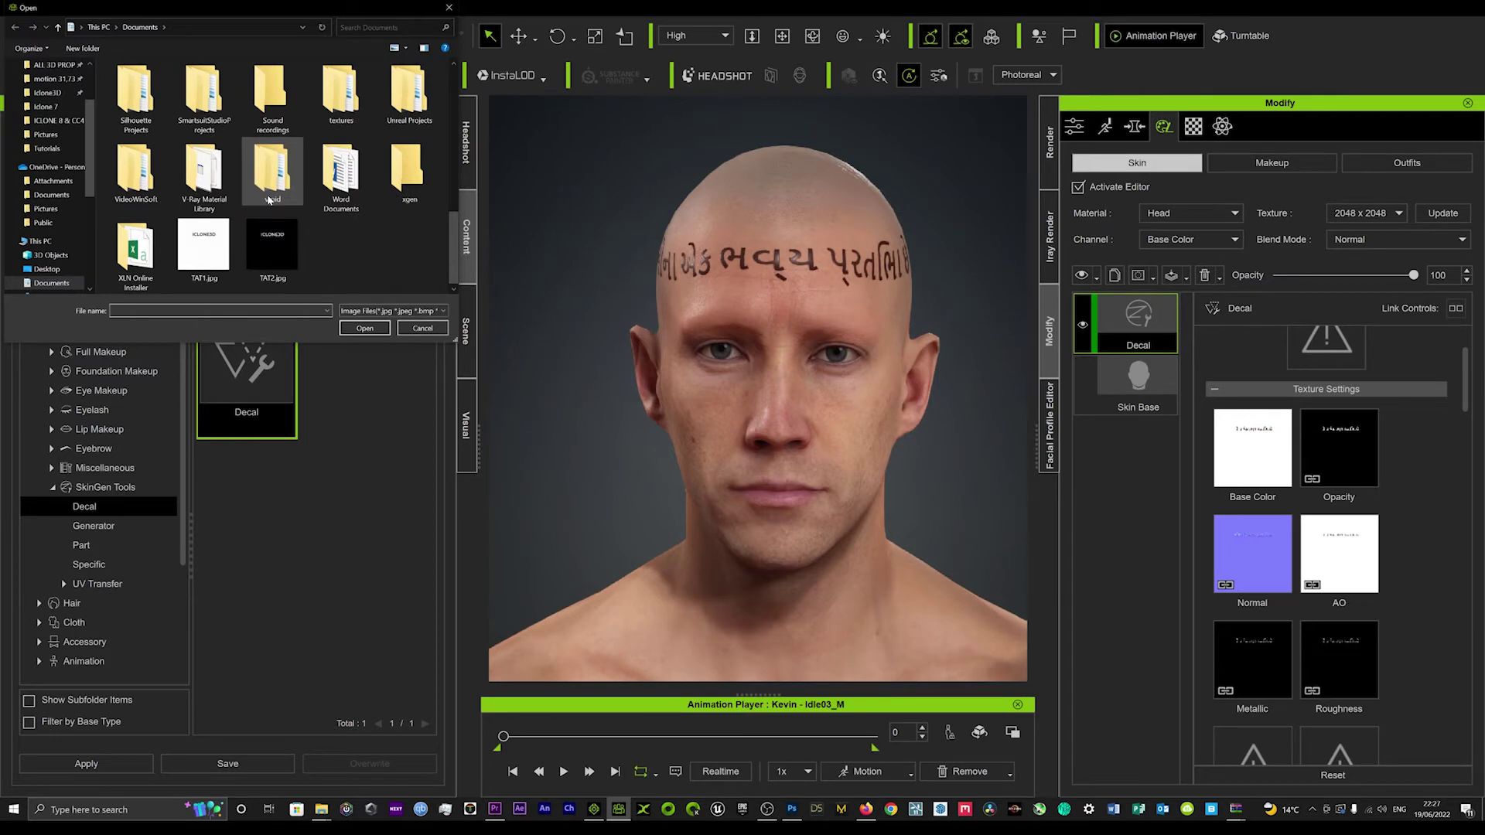
double_click(208, 257)
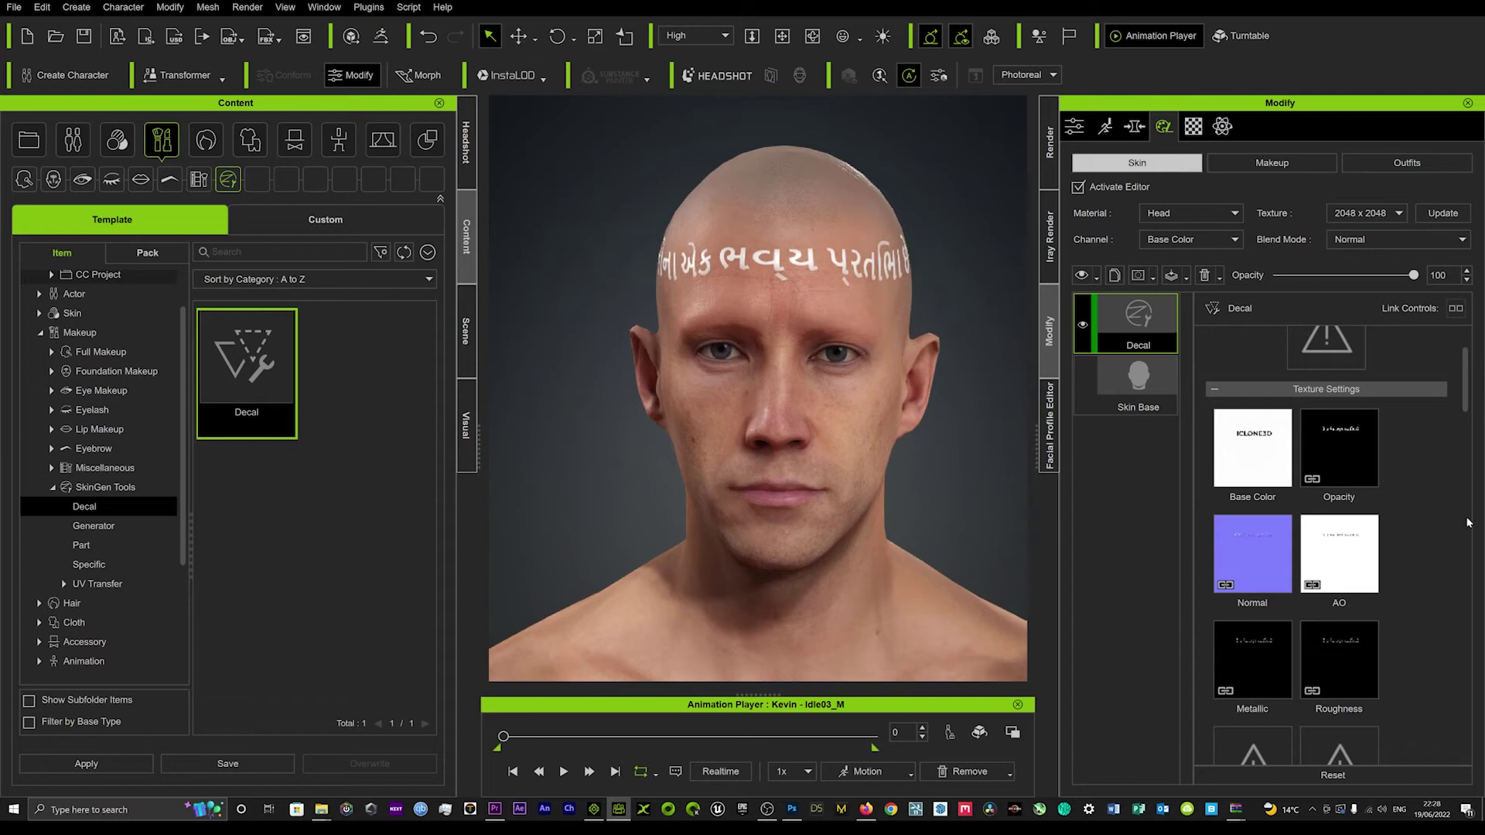
- Load TAT2.jpg from Documents as the decal's Opacity texture
click(1346, 439)
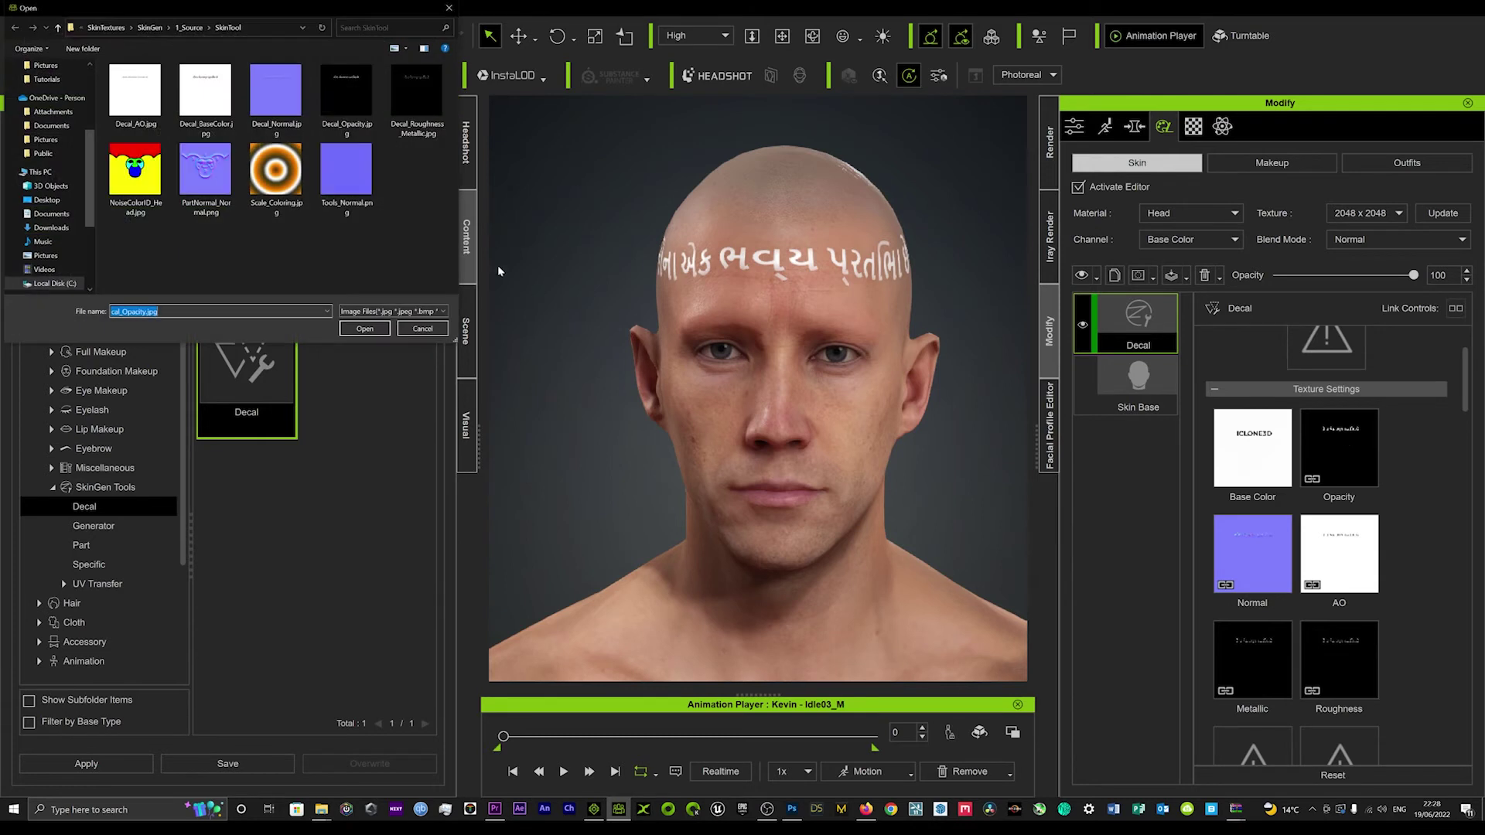
scroll(58, 128, up, 4)
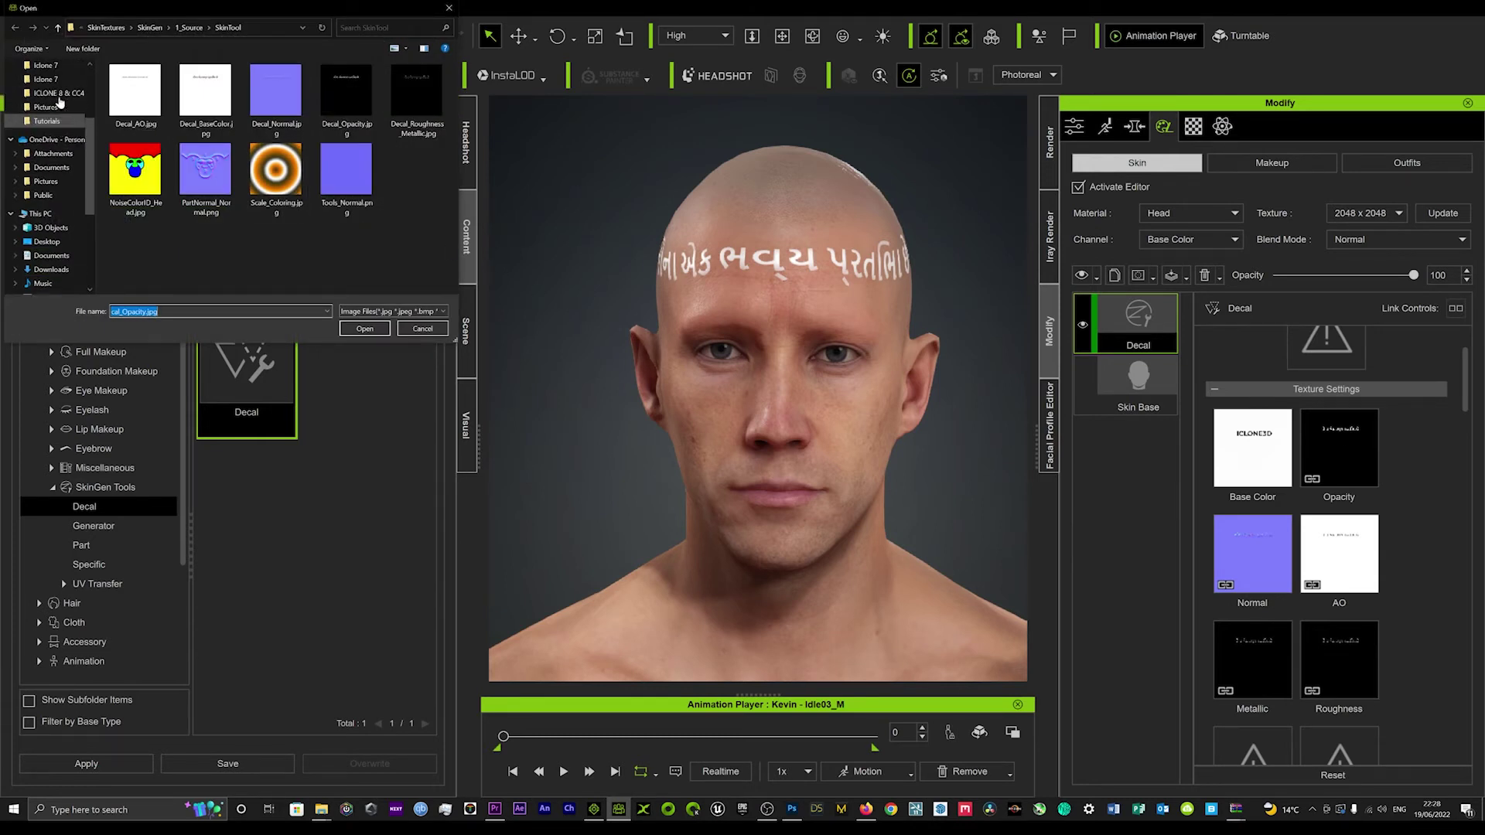
scroll(58, 132, up, 2)
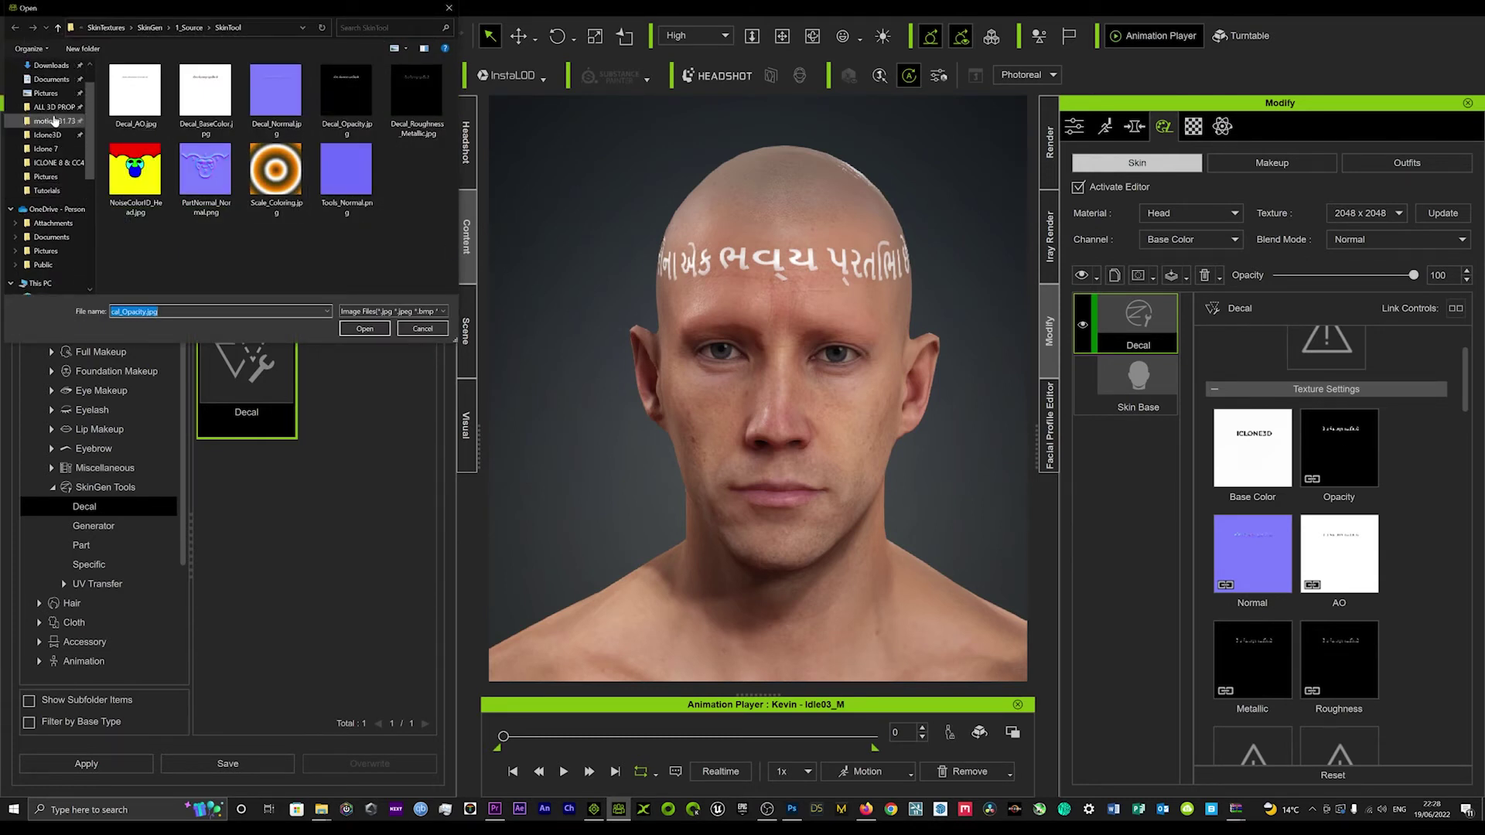
click(52, 79)
scroll(308, 217, down, 10)
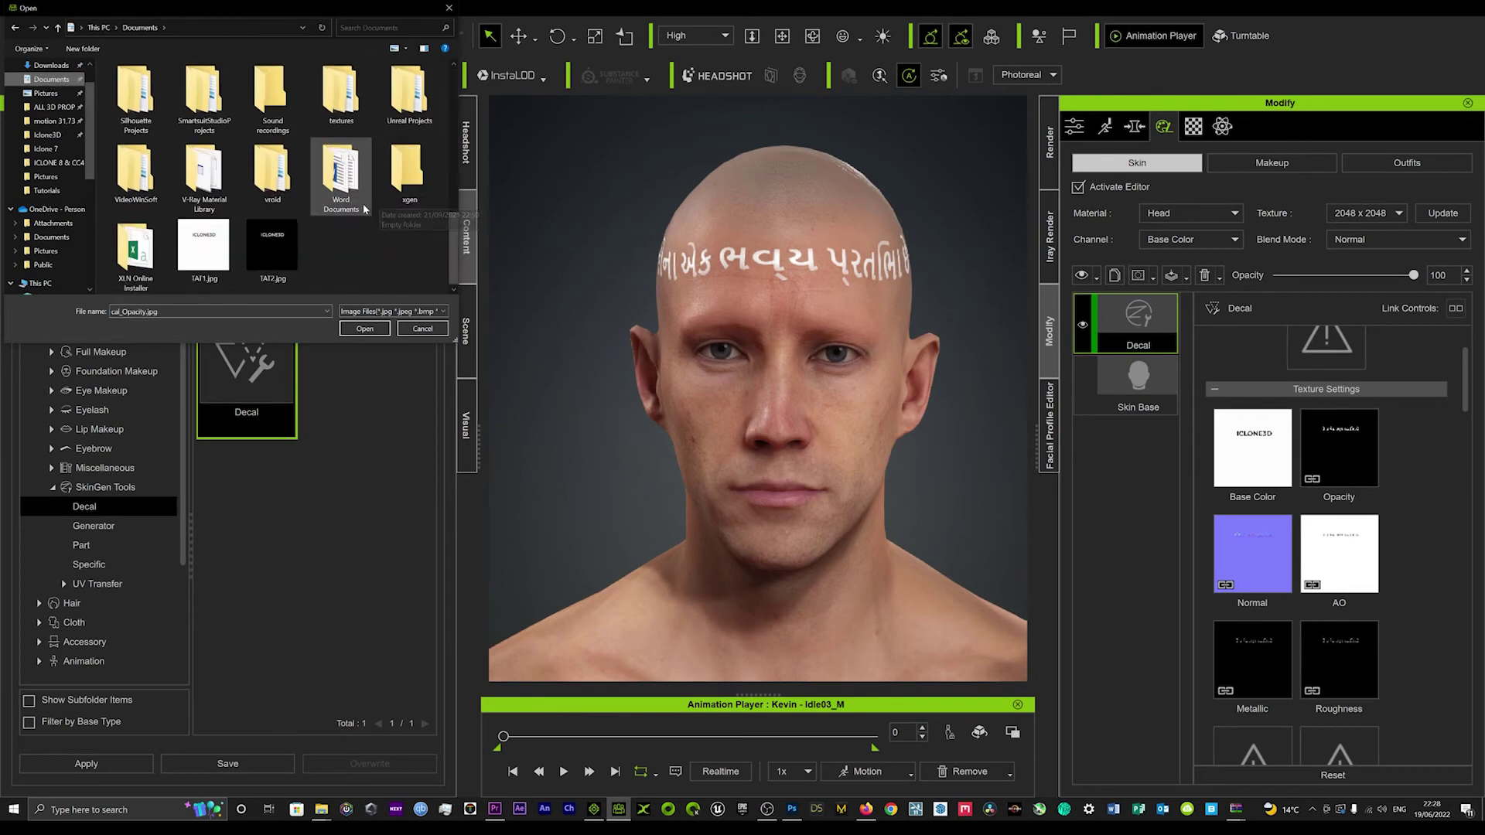
double_click(280, 249)
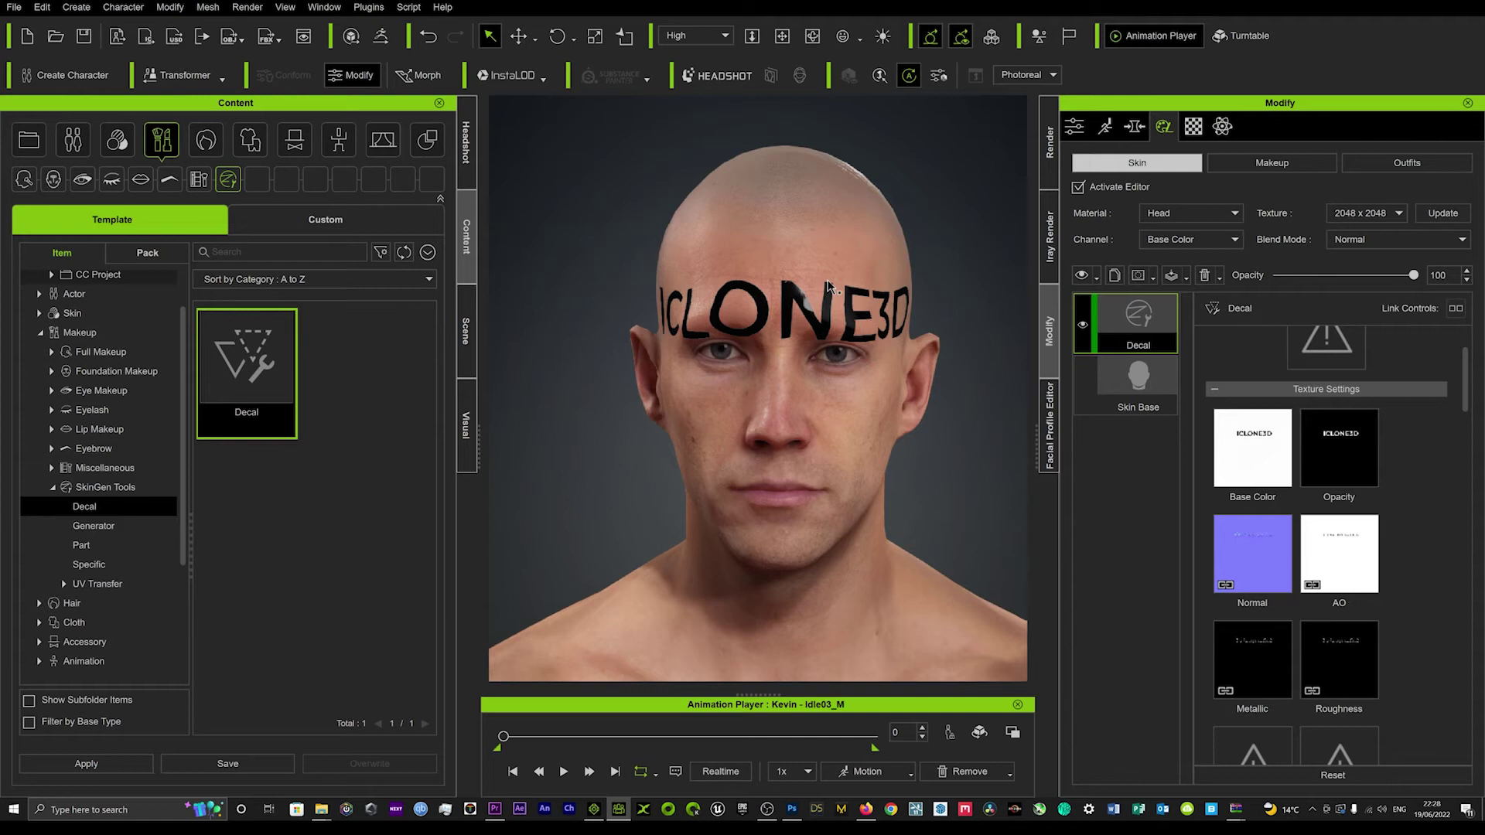
- Set the decal to height 0.83 and width 0.53, re-centred at Offset X -0.01, Y 0.08
scroll(1237, 430, down, 8)
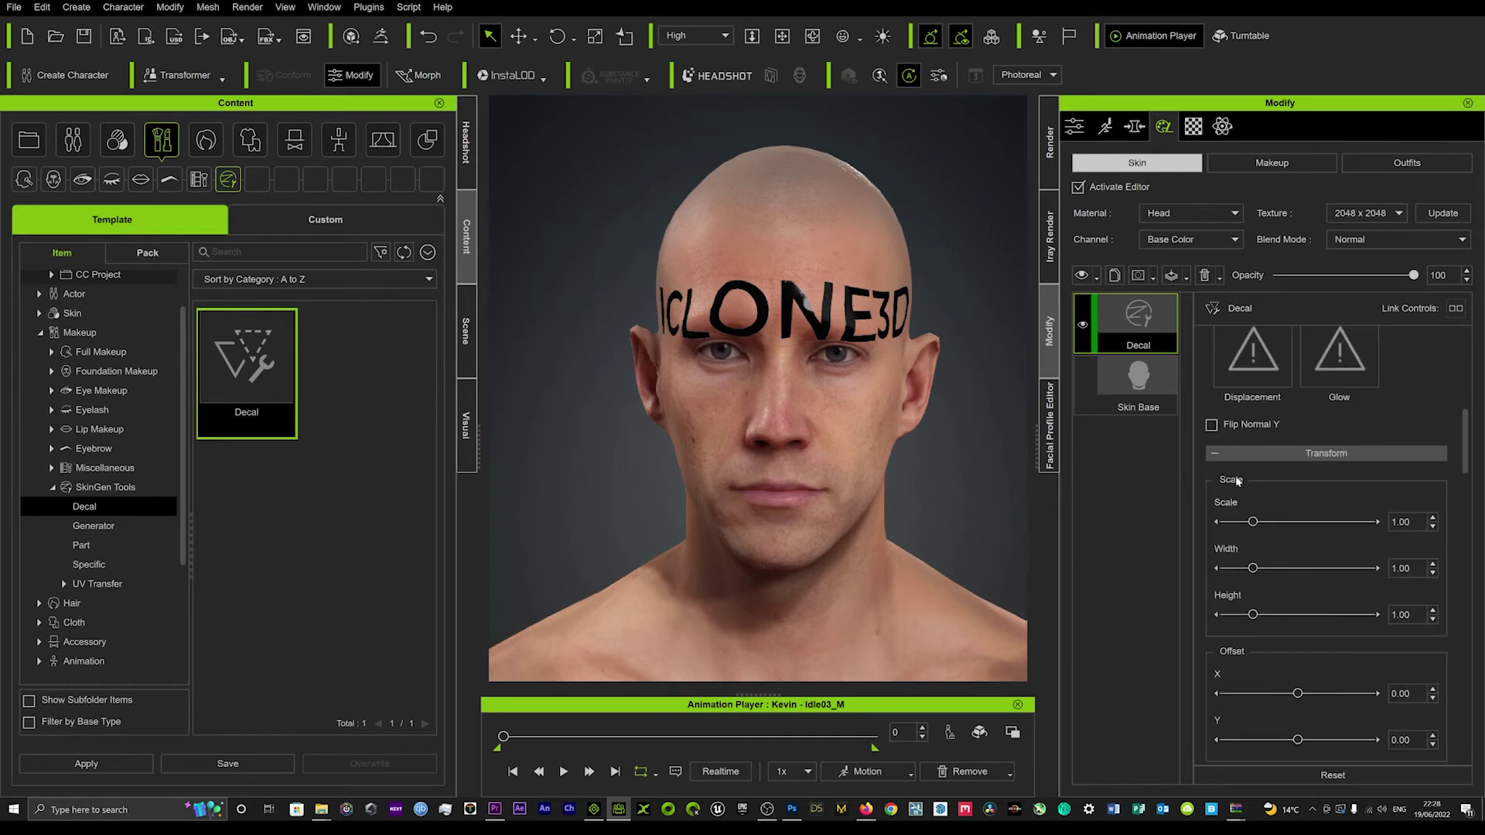
scroll(1236, 480, down, 1)
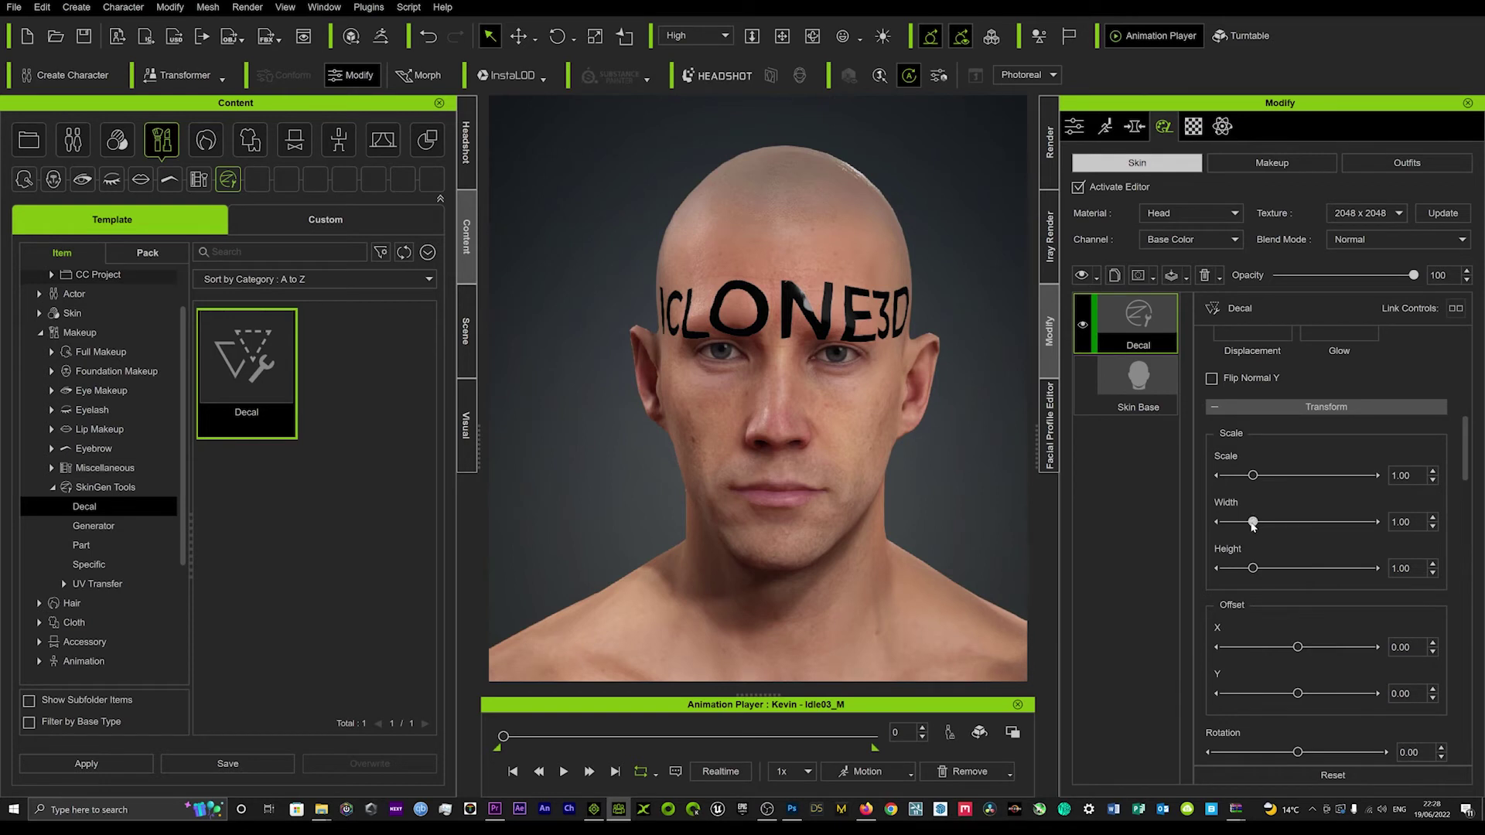
drag(1252, 522, 1252, 476)
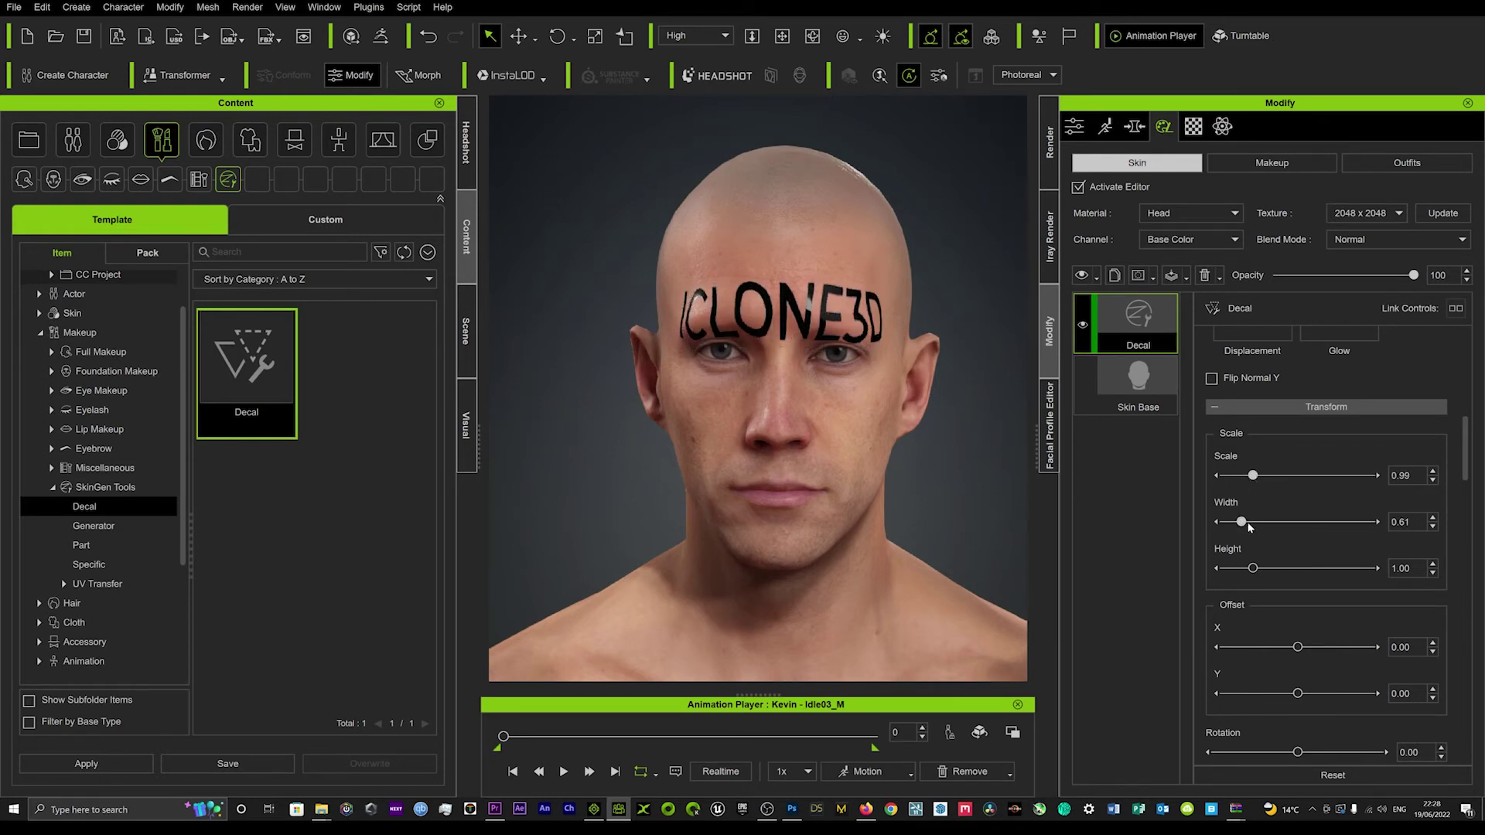
drag(1252, 568, 1248, 569)
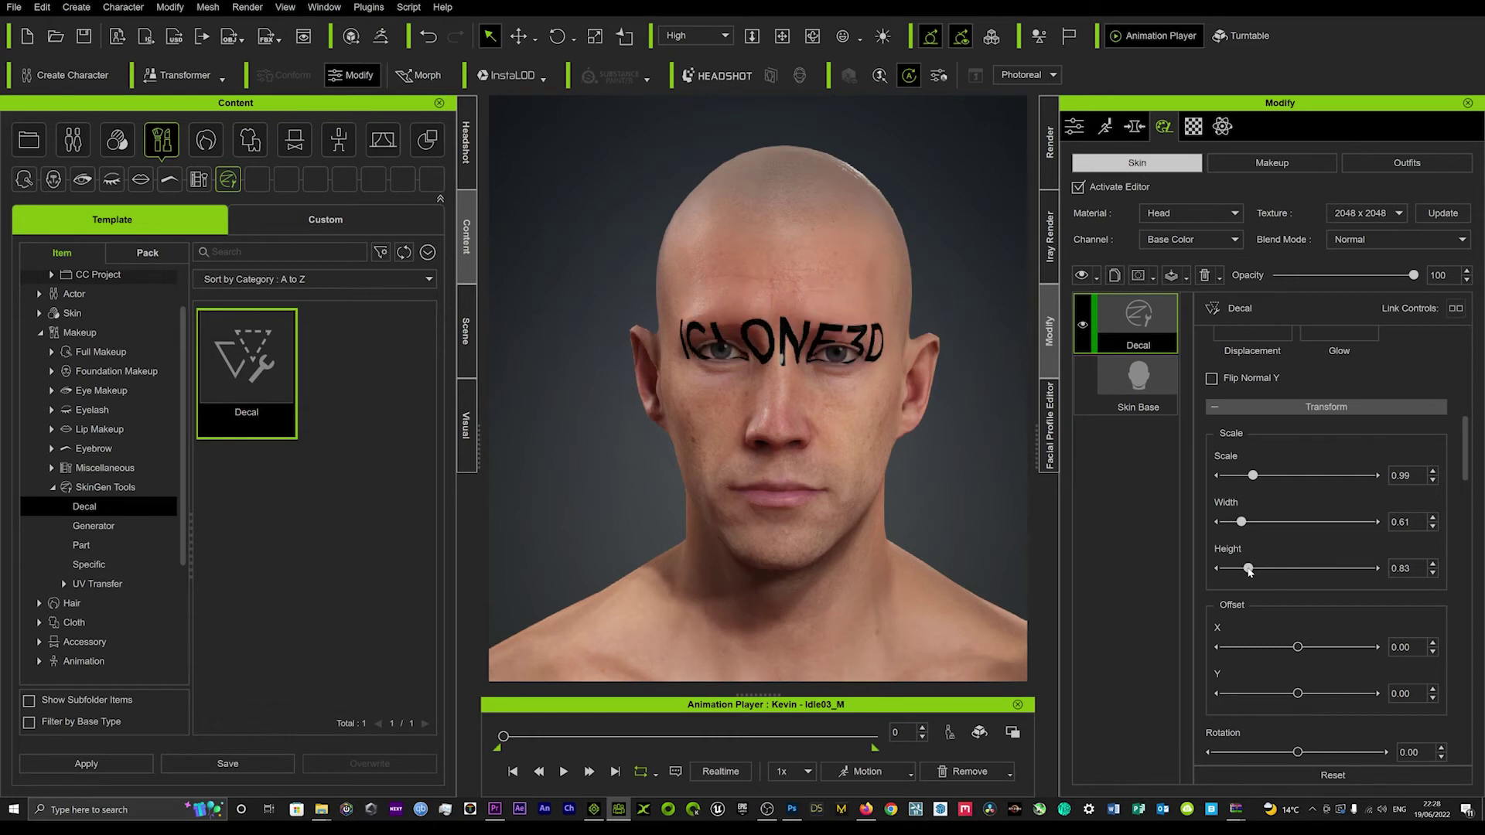
drag(1296, 648, 1302, 695)
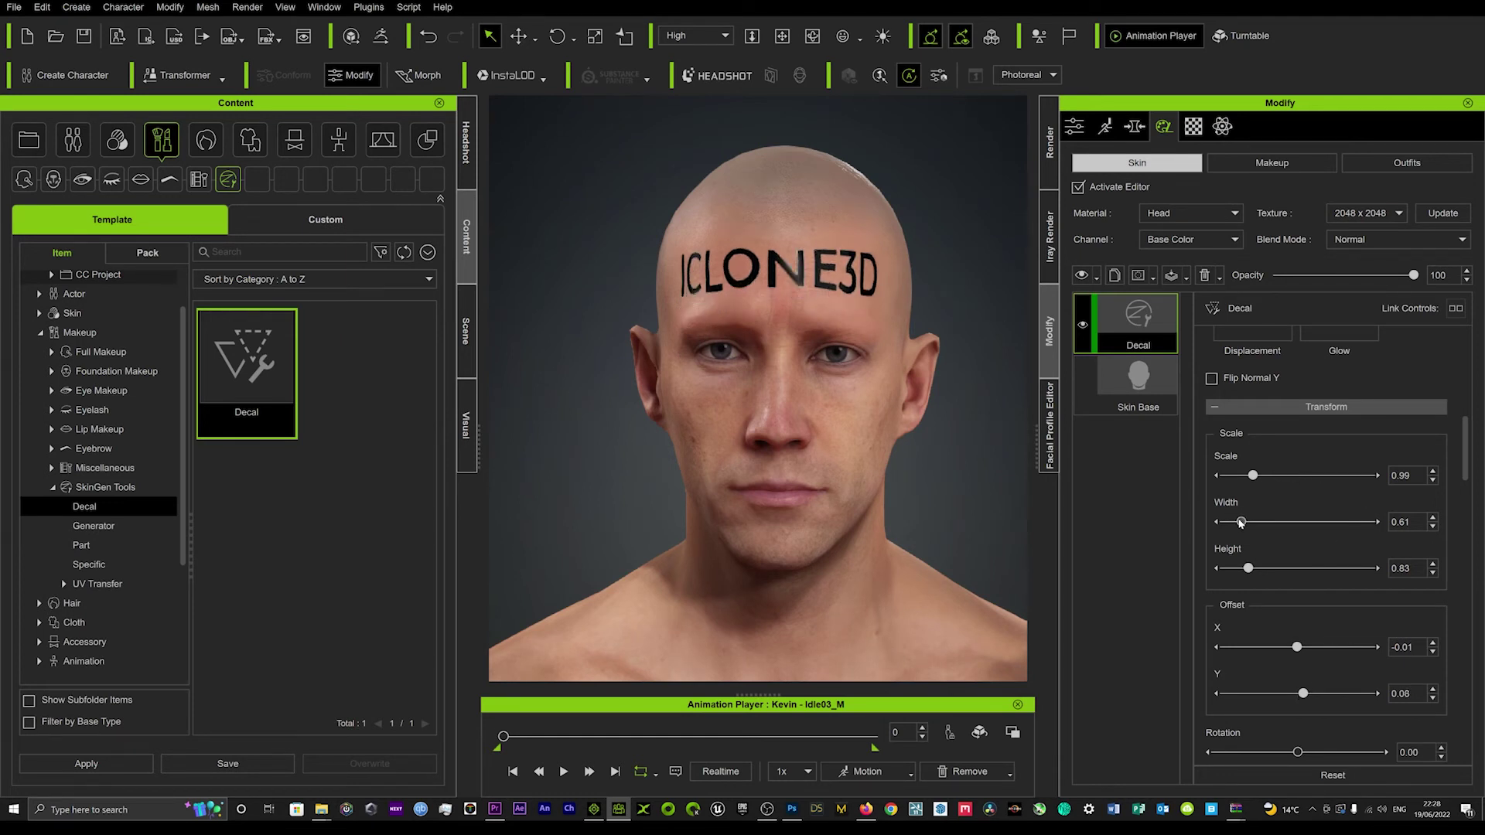
drag(1241, 523, 1239, 524)
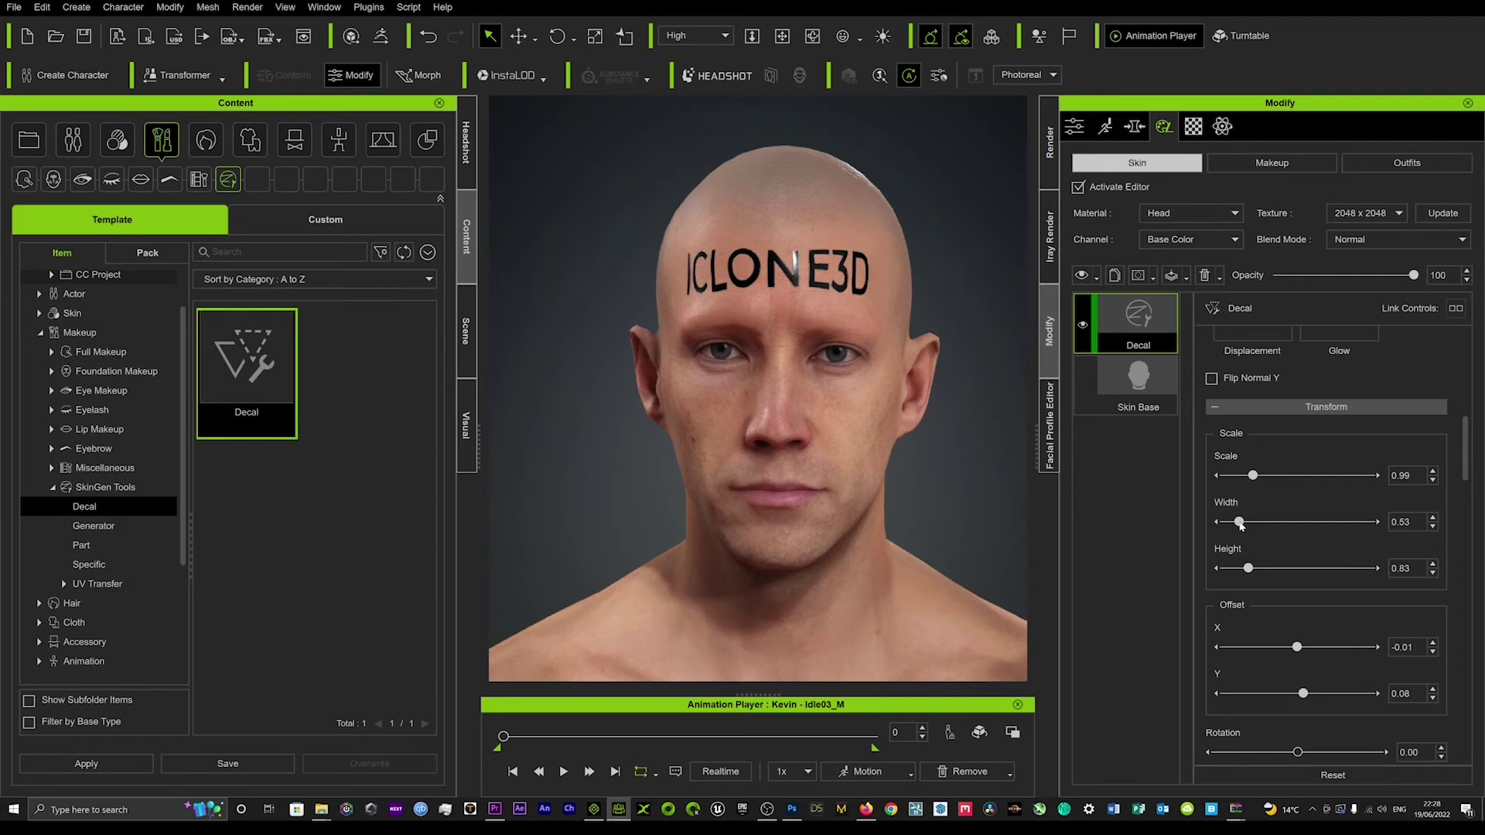
right_drag(820, 325, 750, 320)
scroll(882, 324, up, 3)
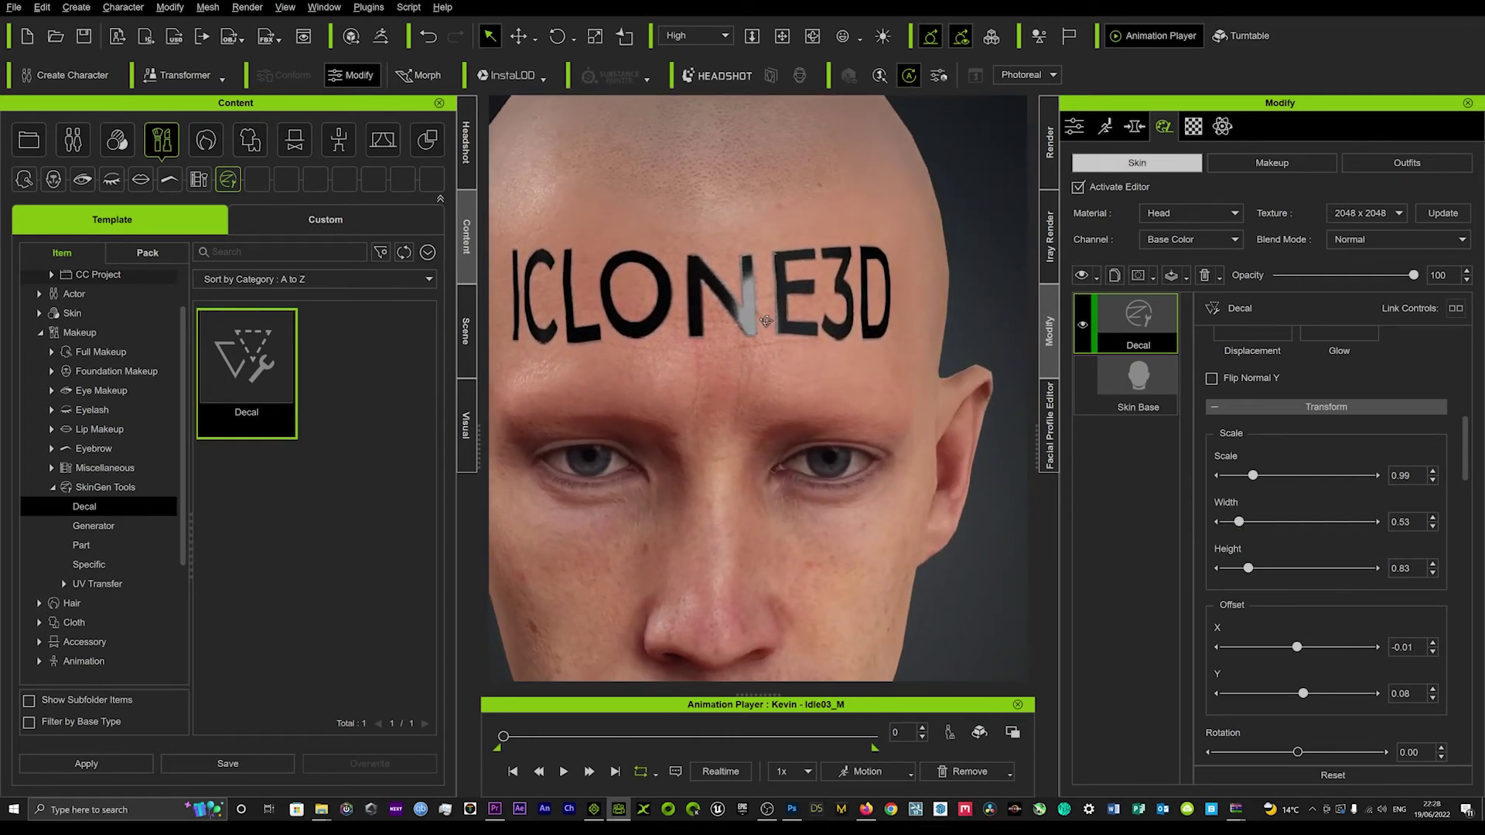
- Frame the forehead decal in view and reduce the decal's normal strength
scroll(710, 319, up, 3)
scroll(721, 310, up, 3)
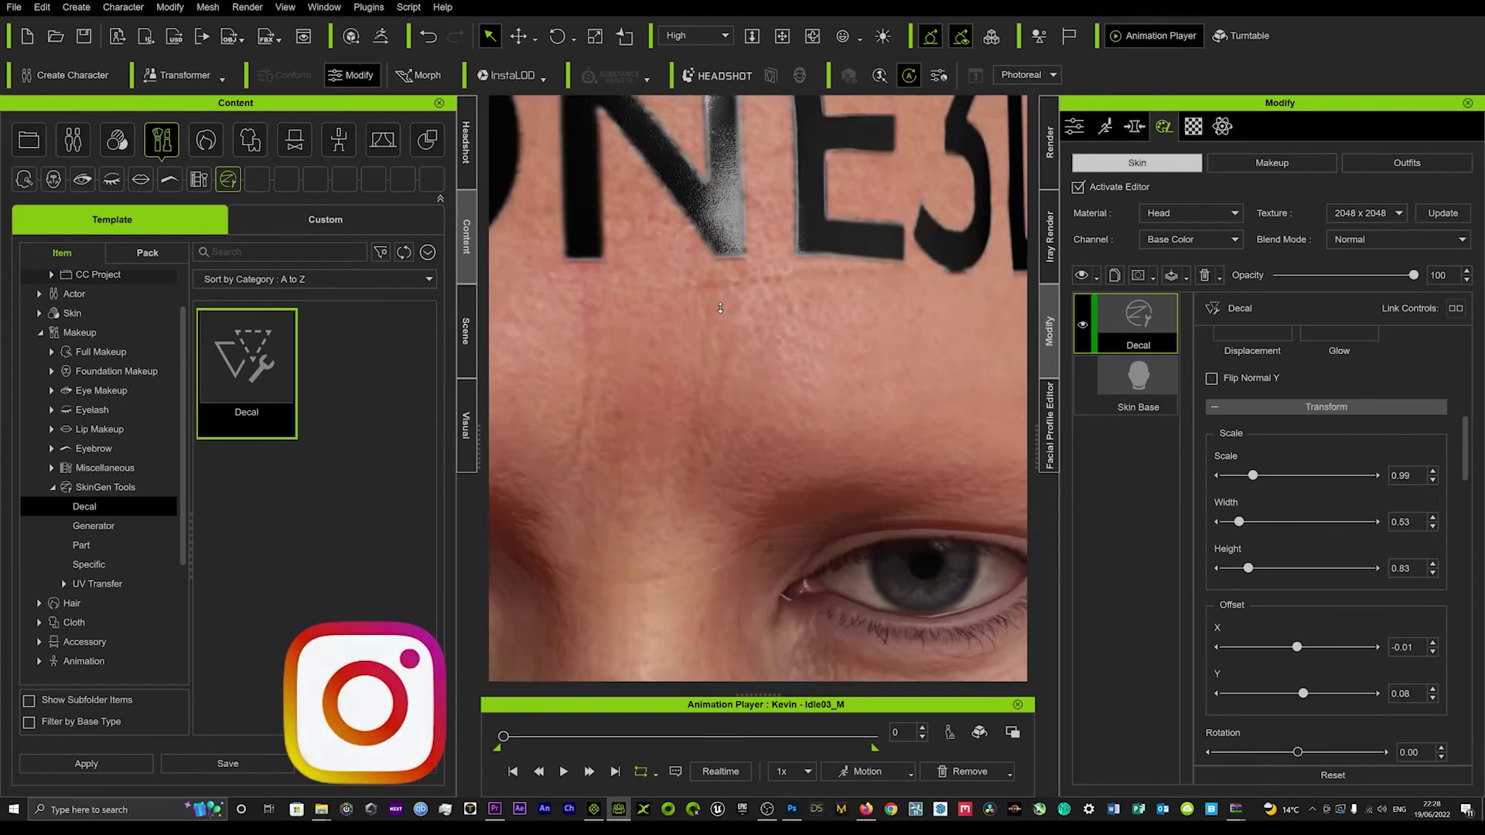
scroll(722, 305, down, 3)
scroll(719, 300, down, 3)
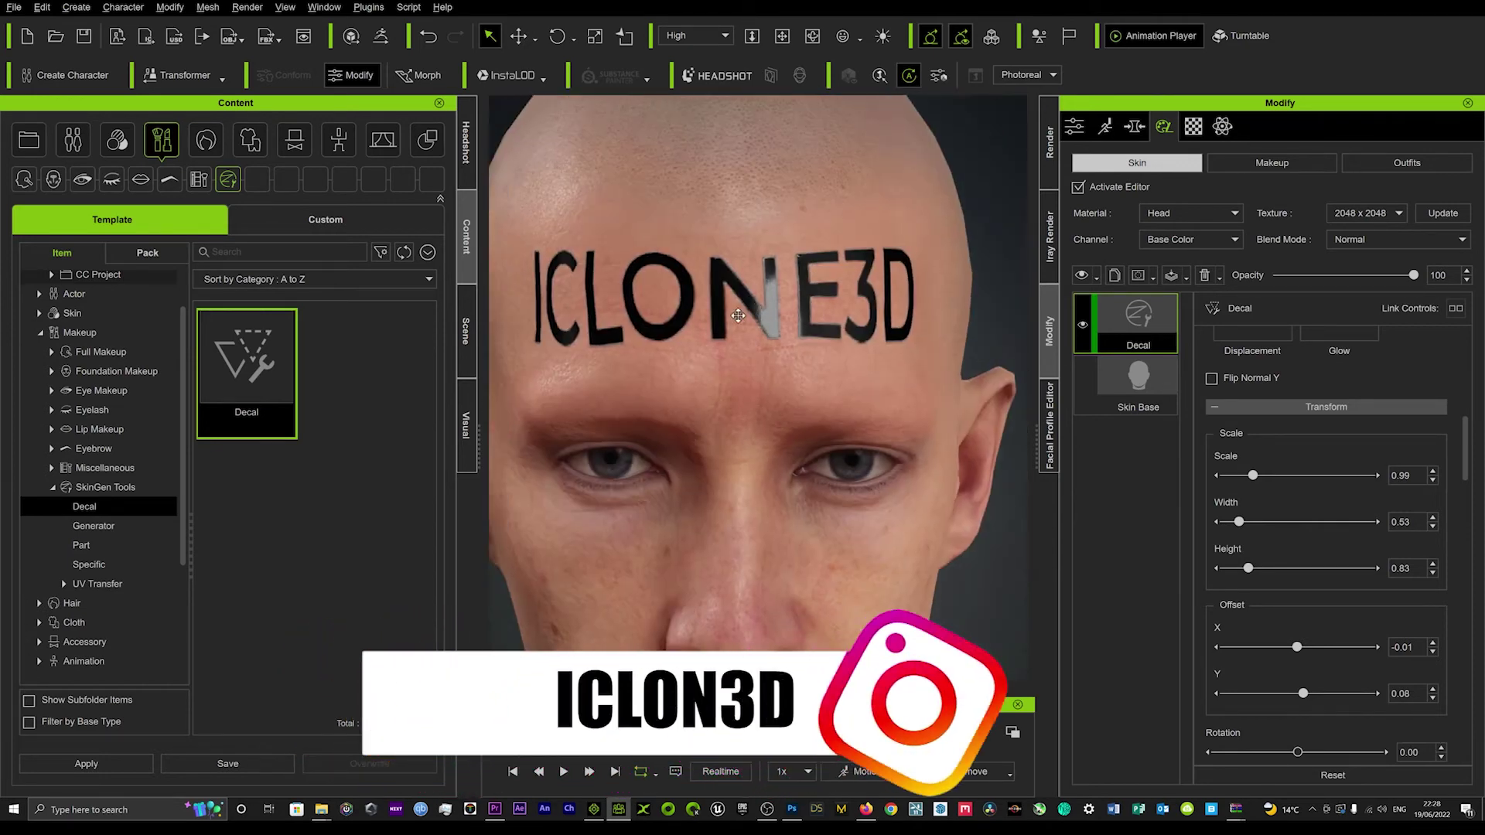
right_drag(743, 306, 868, 358)
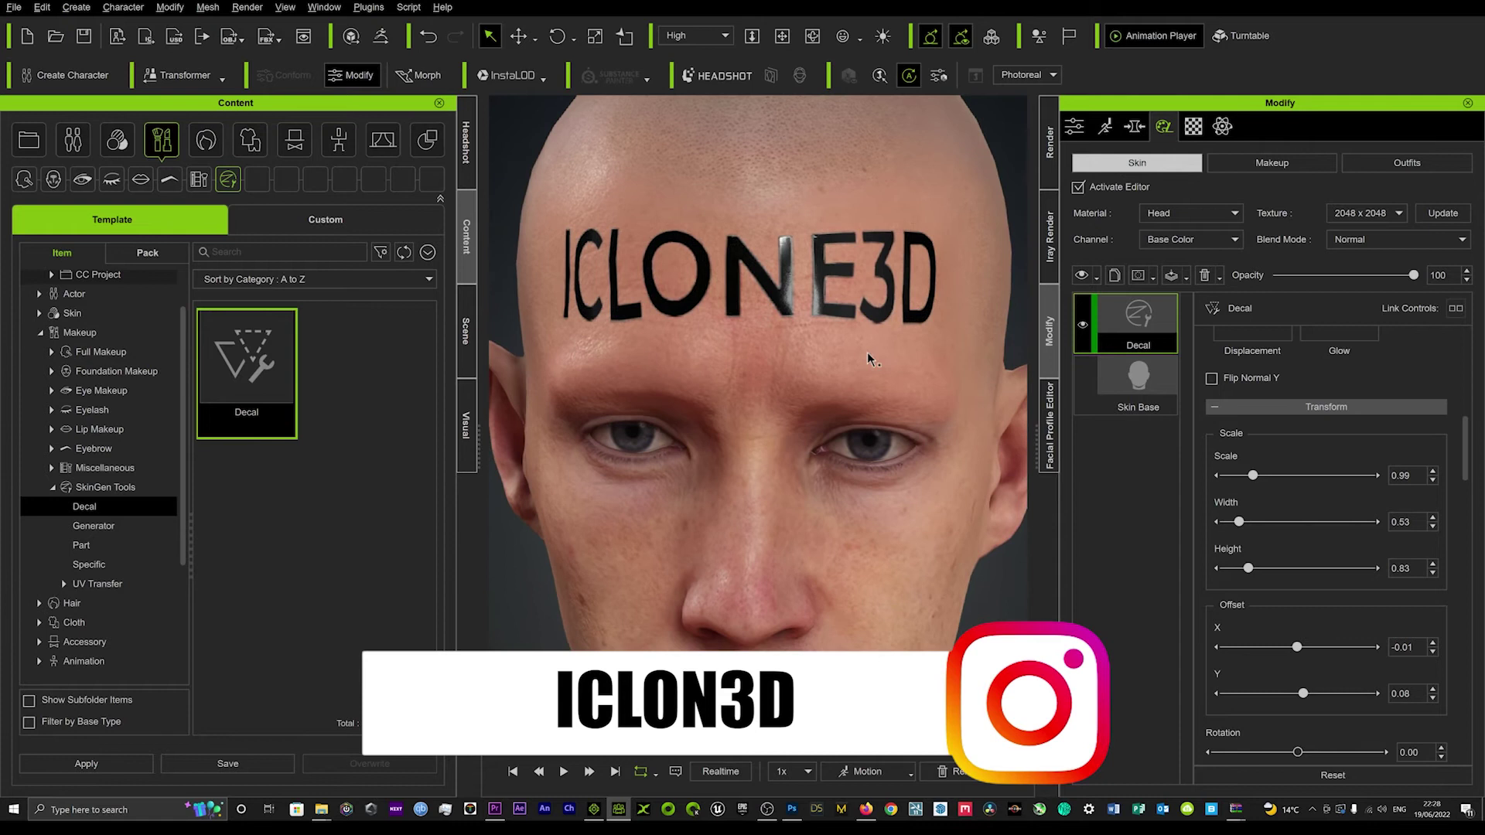
scroll(1306, 529, down, 1)
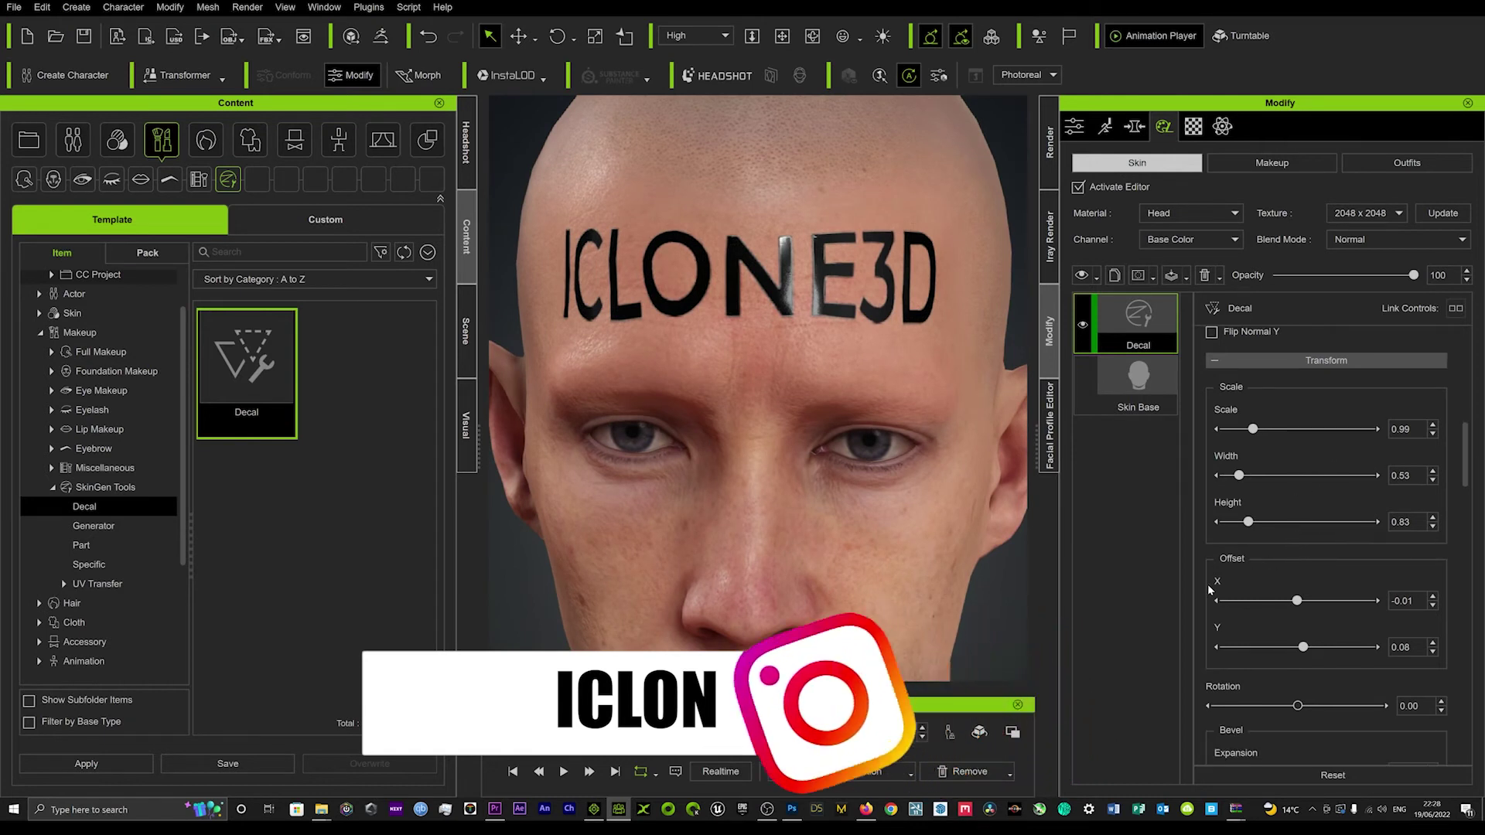
scroll(1253, 619, down, 2)
scroll(1251, 618, down, 1)
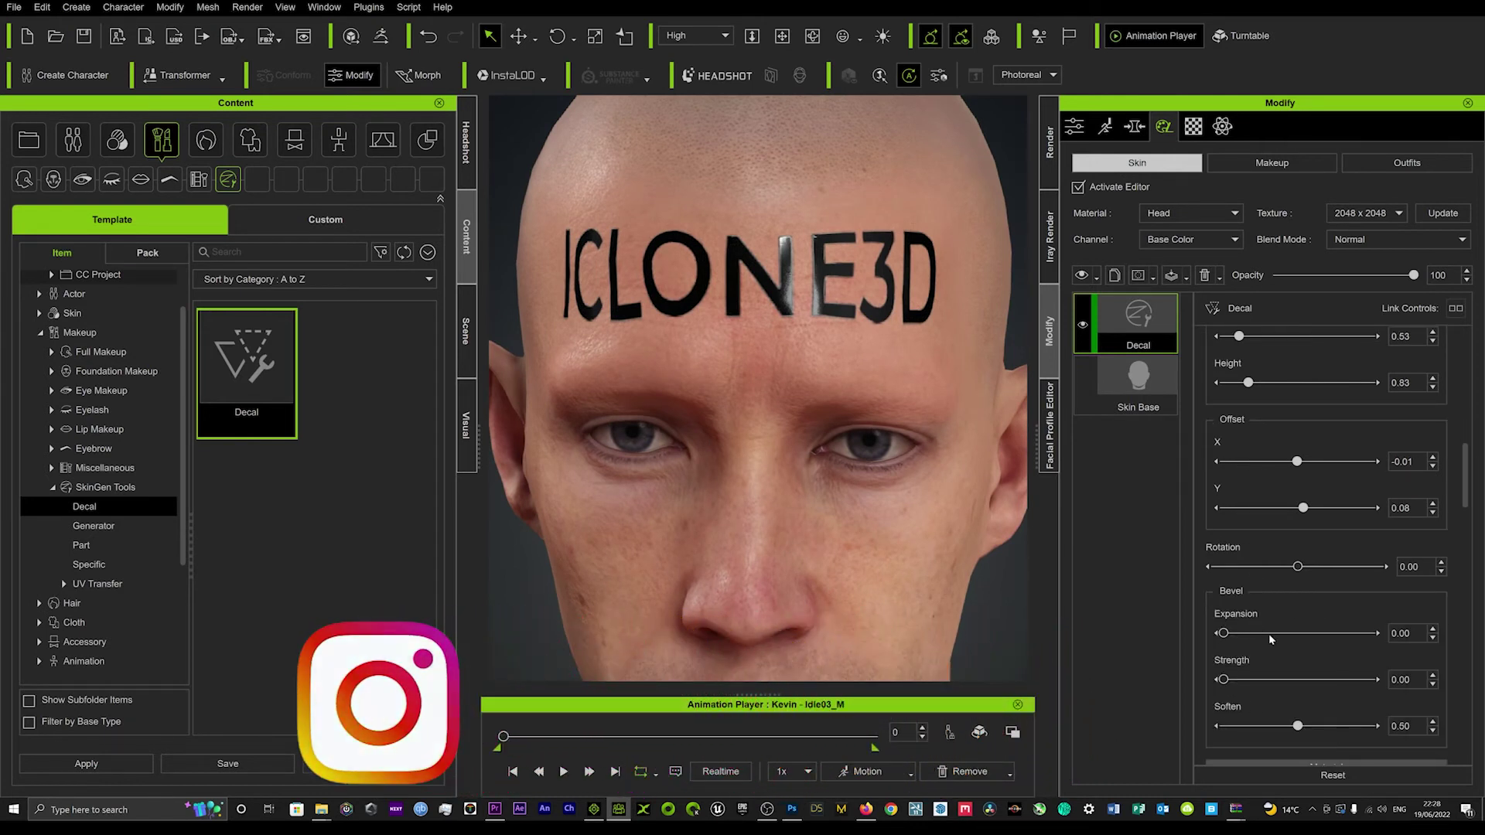
scroll(1255, 680, down, 4)
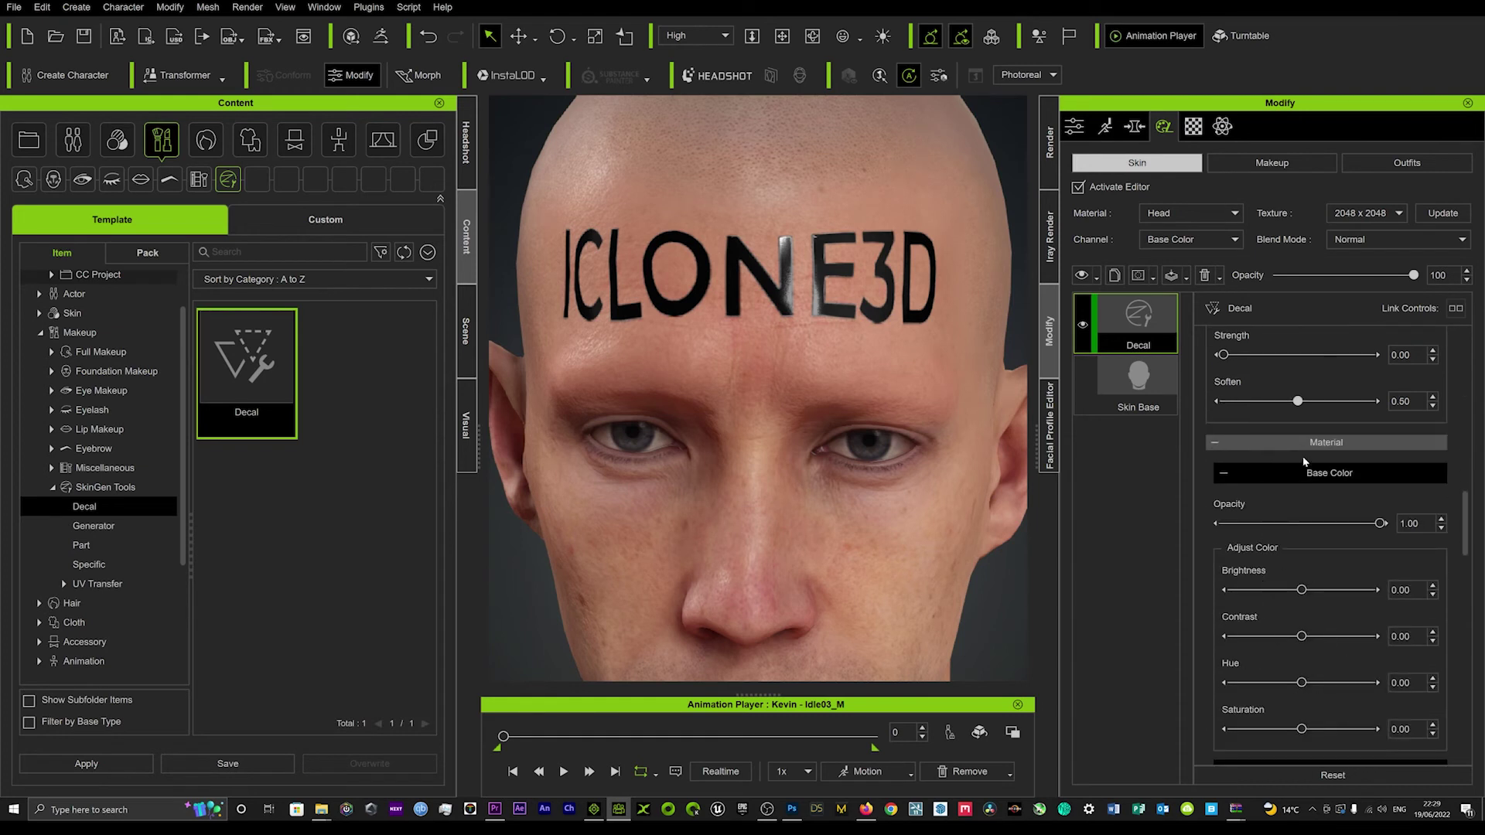
scroll(1305, 542, down, 3)
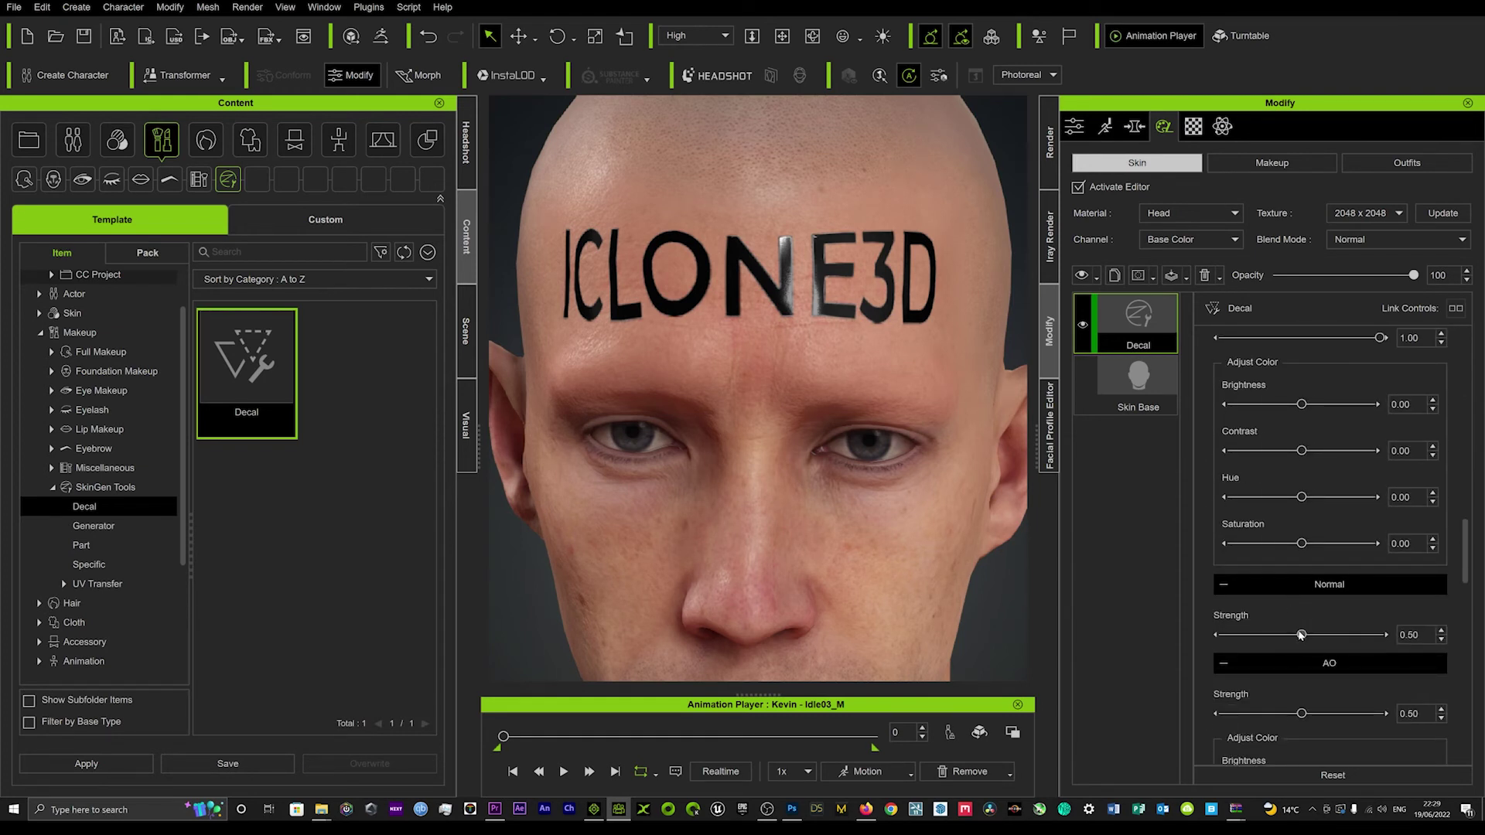
mouse_move(1301, 634)
mouse_down()
mouse_move(1380, 635)
mouse_move(1225, 636)
mouse_move(1278, 635)
mouse_move(1255, 640)
mouse_up()
- Add slight bevel expansion, then set Bevel Strength to 0.51 and Soften to 0.00
scroll(1265, 533, up, 5)
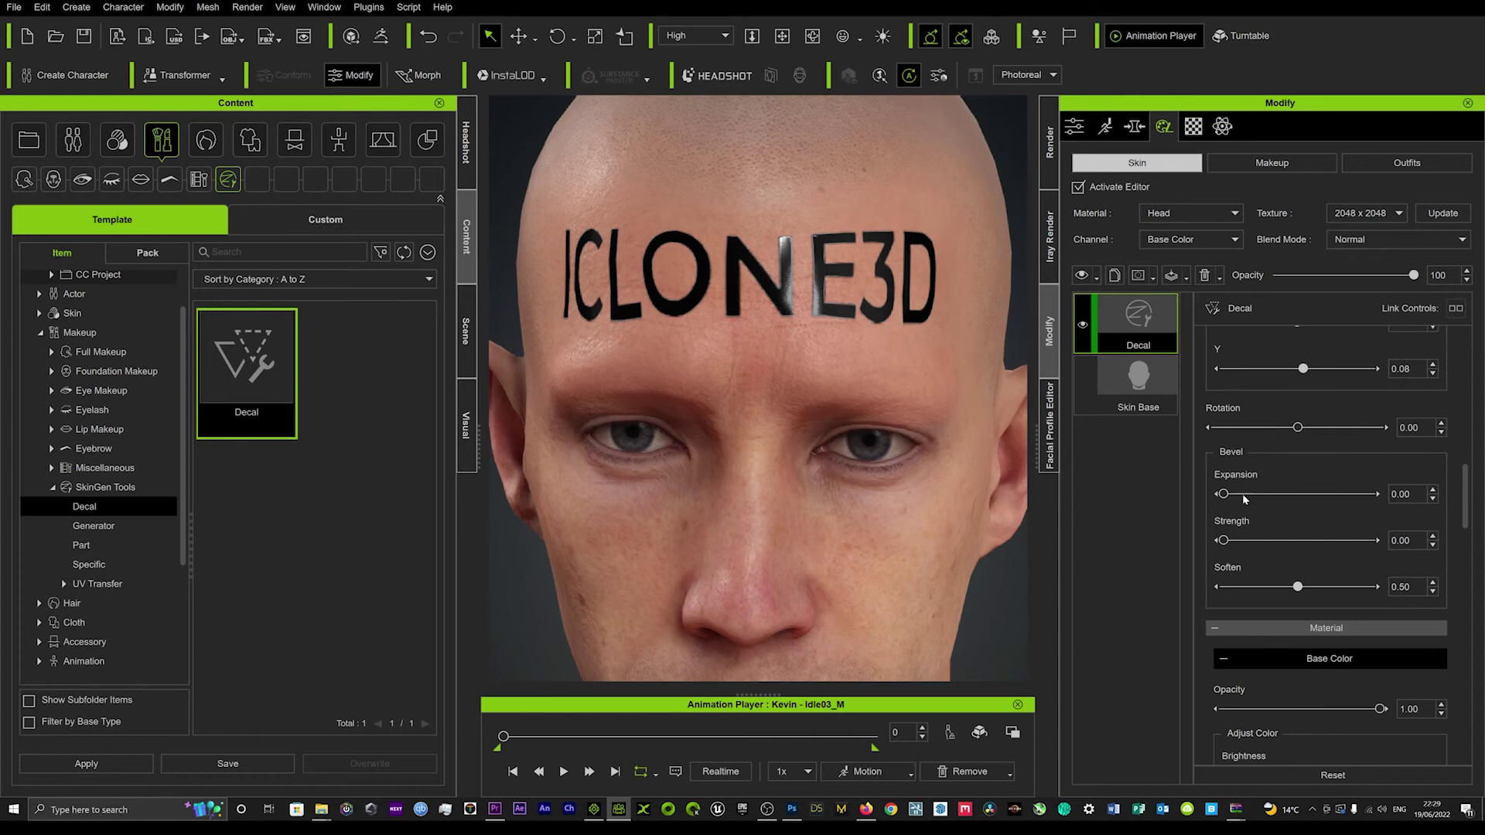
mouse_move(1243, 495)
mouse_down()
mouse_move(1260, 495)
mouse_move(1180, 493)
mouse_up()
drag(1223, 541, 1298, 541)
scroll(870, 280, up, 5)
middle_drag(828, 240, 824, 331)
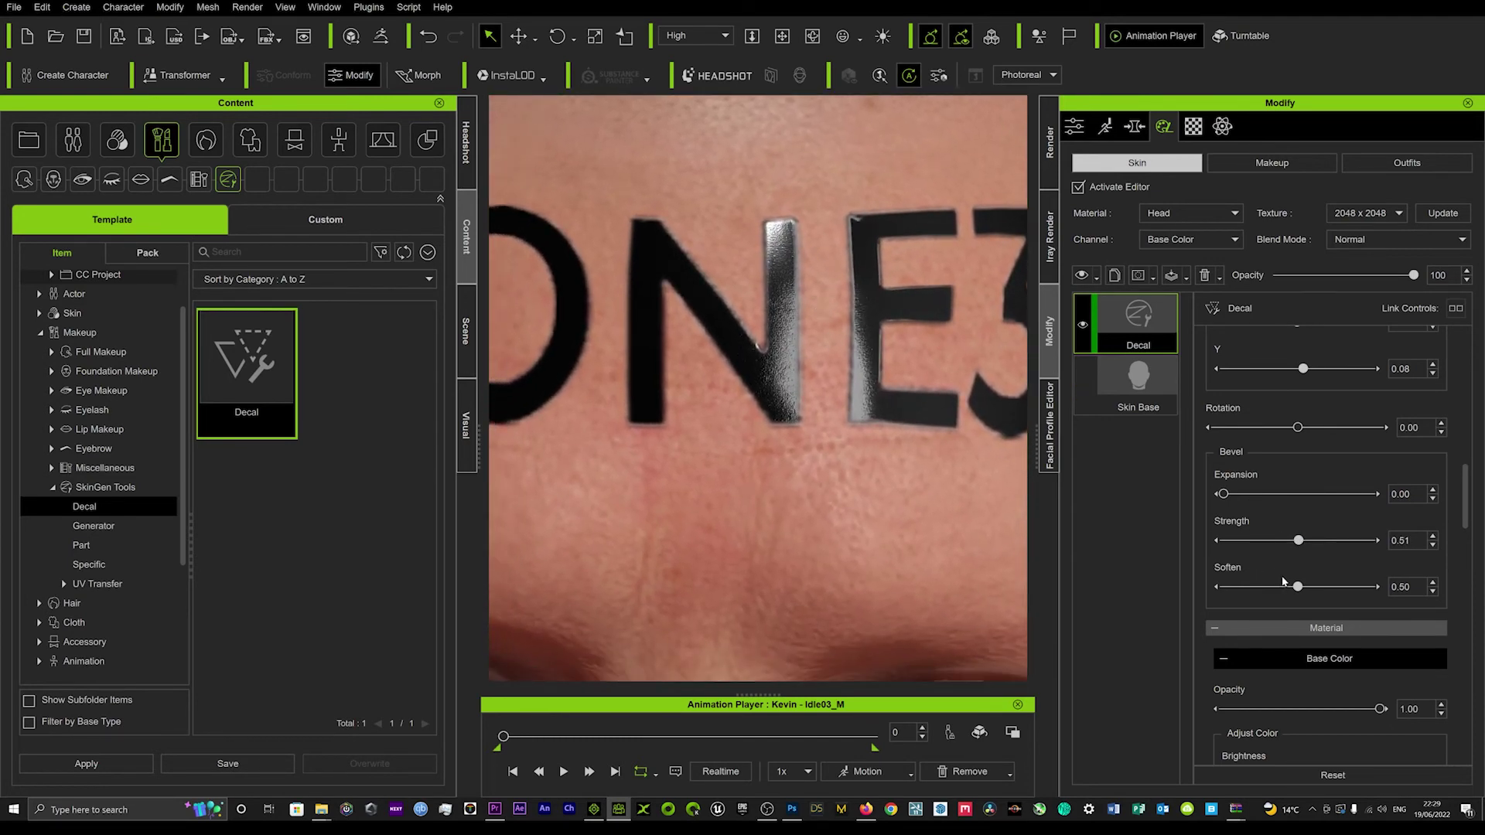
drag(1297, 587, 1232, 587)
- Lower the decal layer Opacity from 64 to 54, checking it from a three-quarter view
scroll(1252, 464, up, 2)
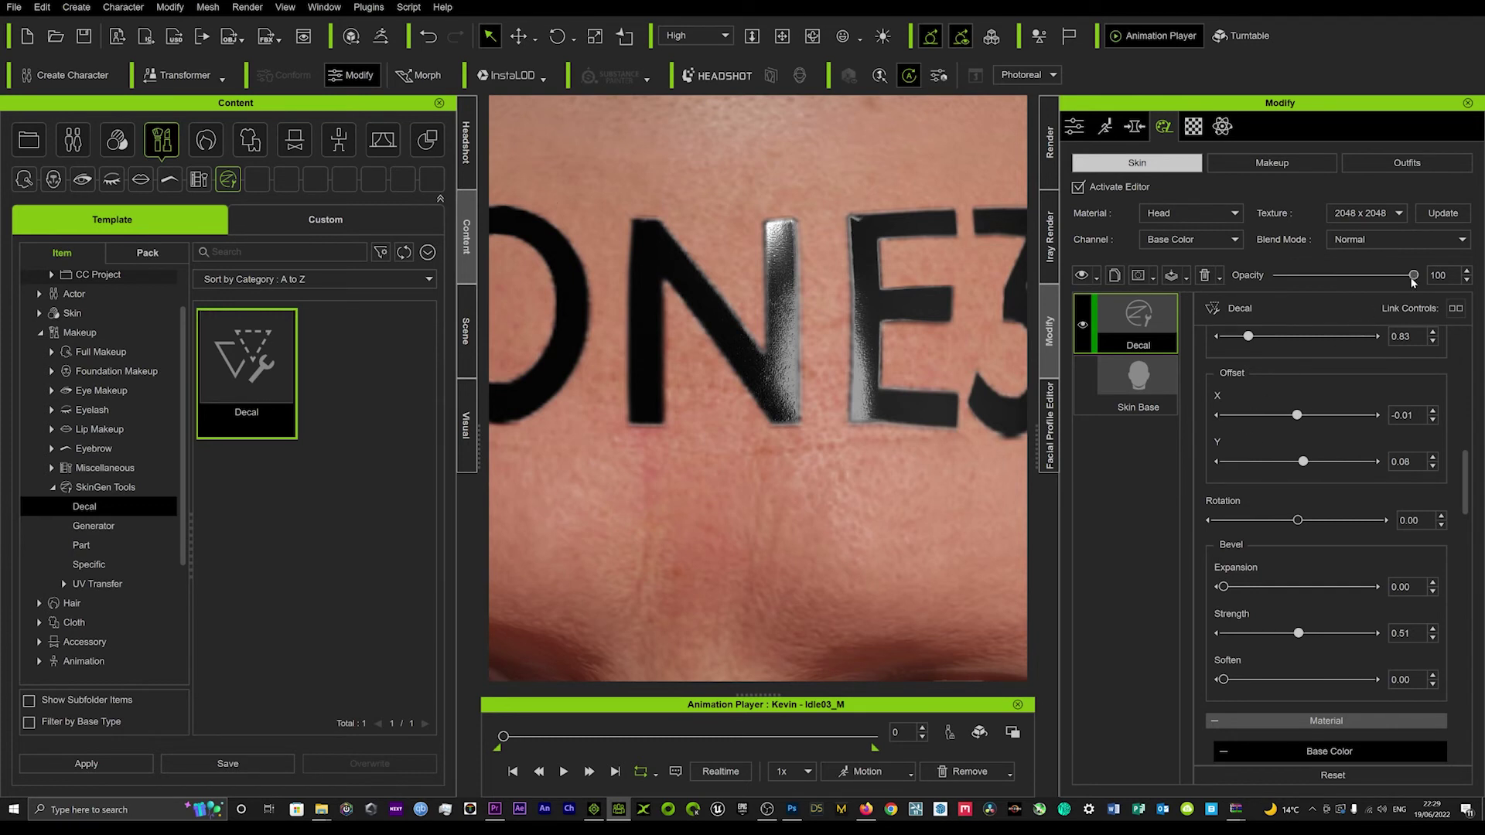
drag(1411, 277, 1364, 278)
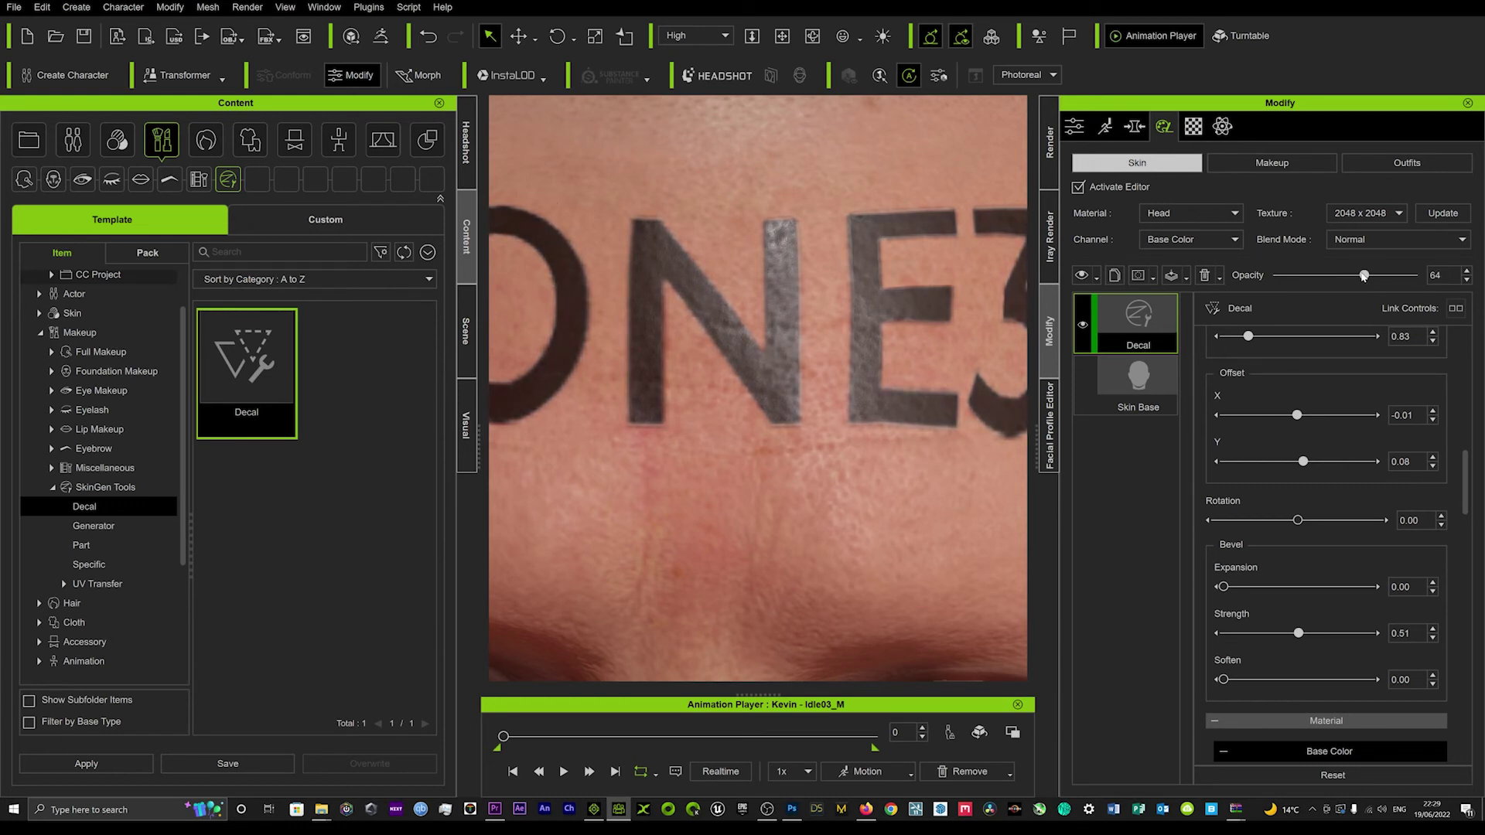
scroll(785, 390, down, 5)
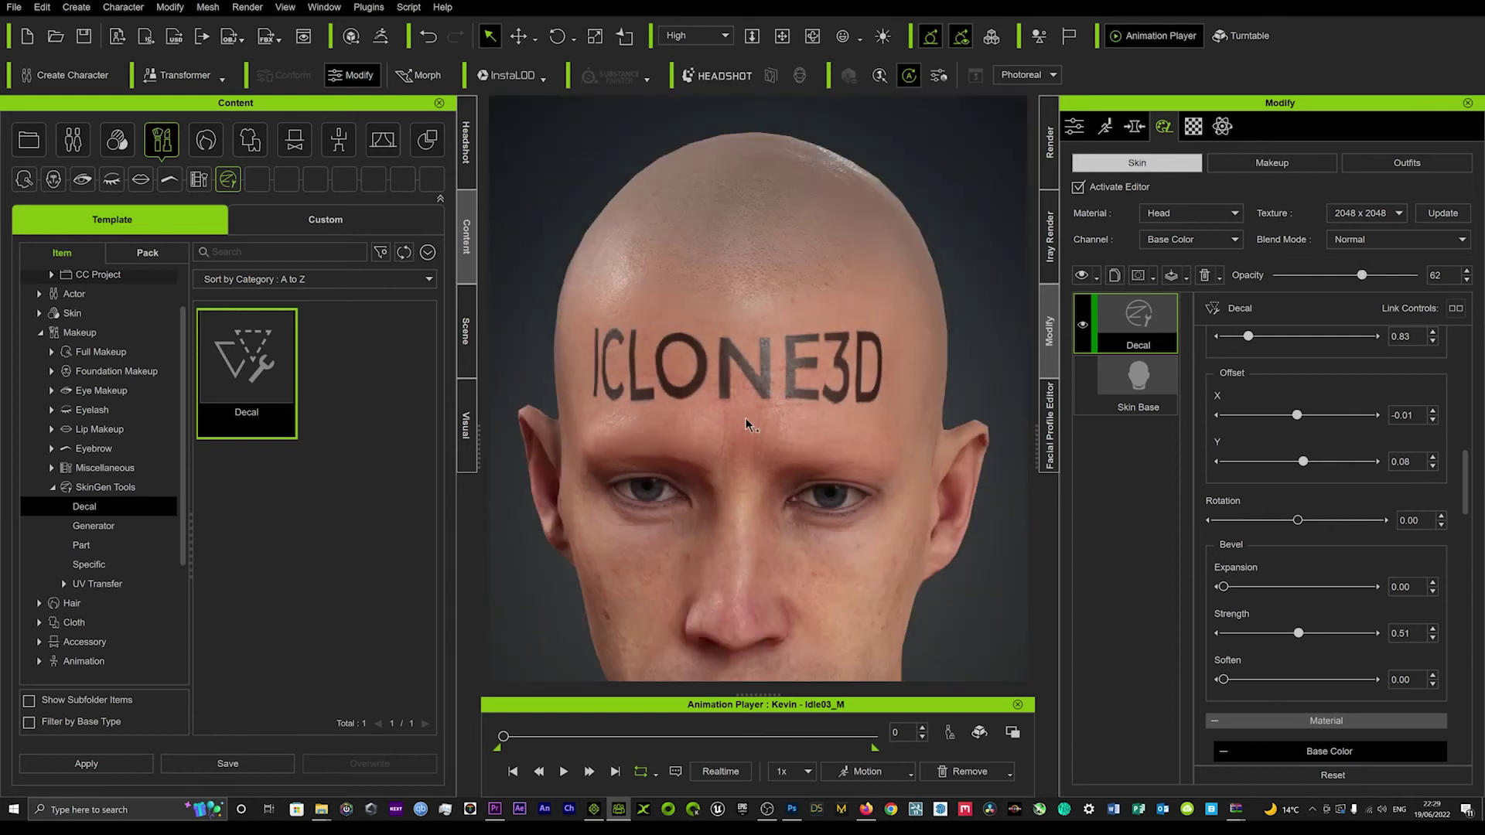
right_drag(711, 449, 773, 411)
scroll(746, 410, up, 3)
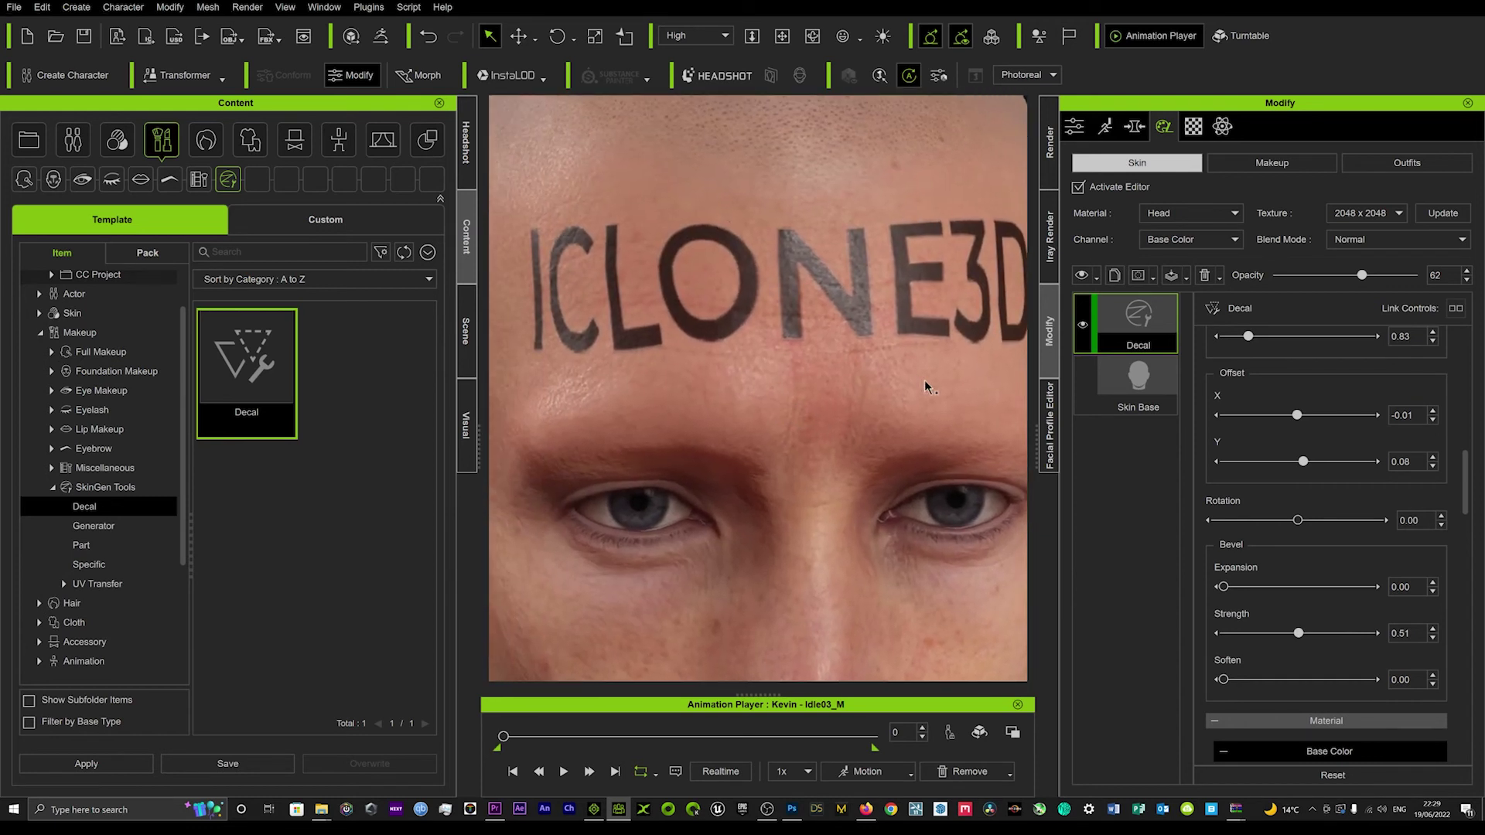
drag(1362, 276, 1353, 281)
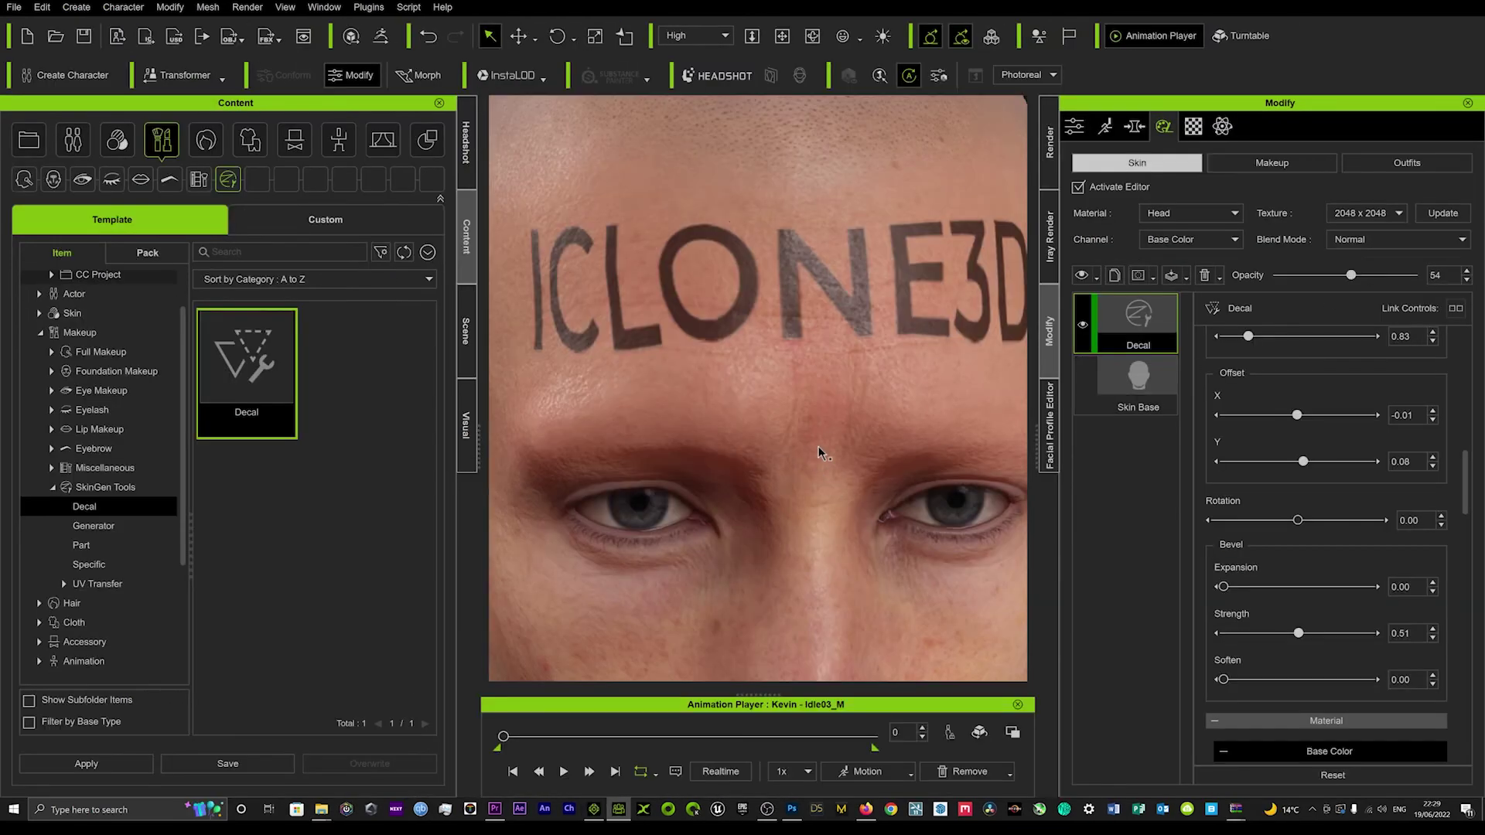
scroll(829, 439, down, 5)
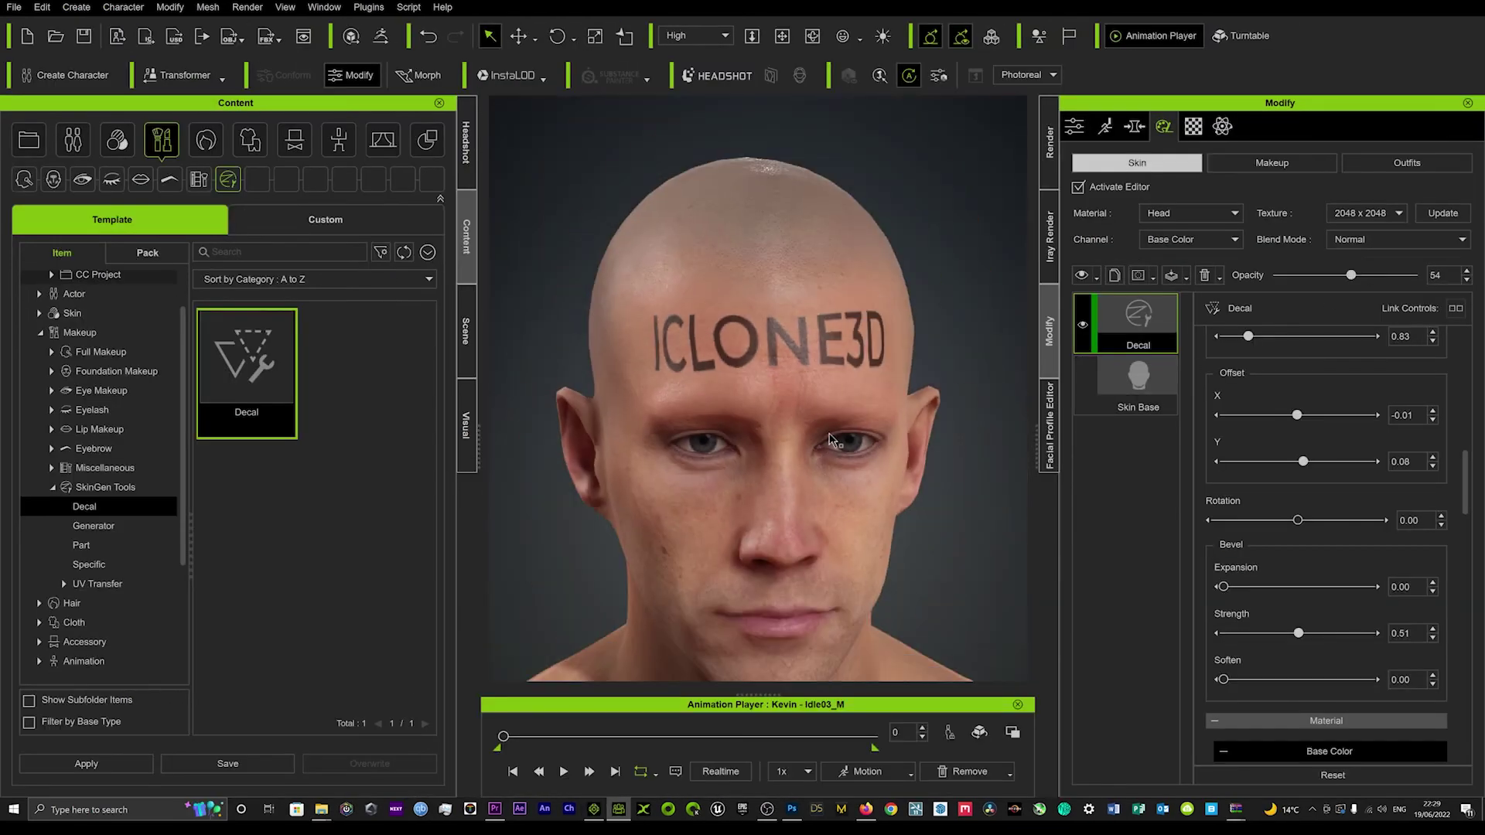
- Shift the decal's Hue to -0.50 and raise Saturation to 1.00 for a greenish tint
scroll(1333, 594, down, 6)
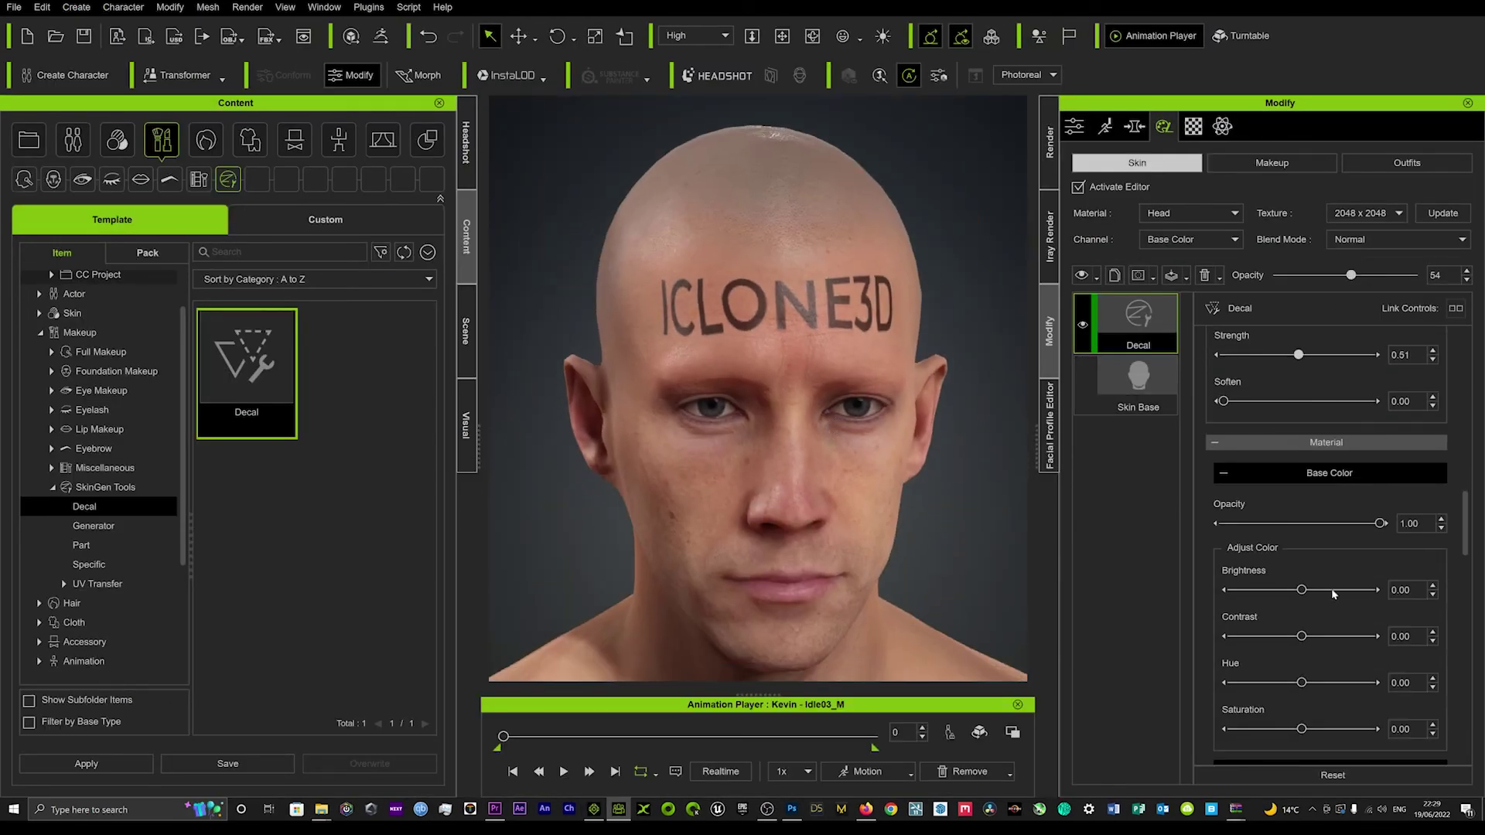
scroll(1320, 568, down, 1)
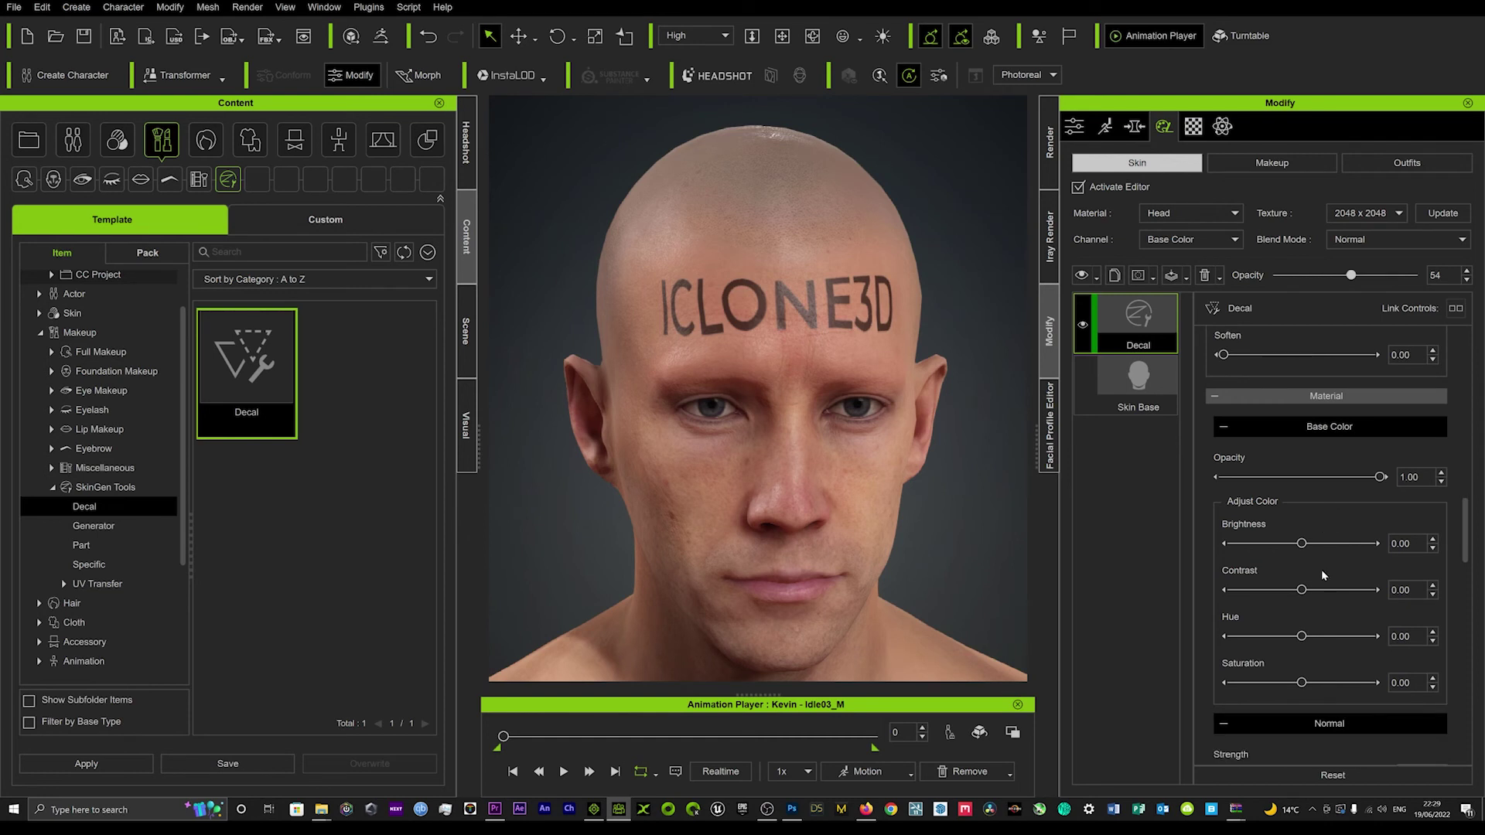
drag(1305, 639, 1305, 542)
drag(1302, 682, 1405, 677)
mouse_move(1280, 636)
mouse_down()
mouse_move(1293, 637)
mouse_move(1268, 637)
mouse_up()
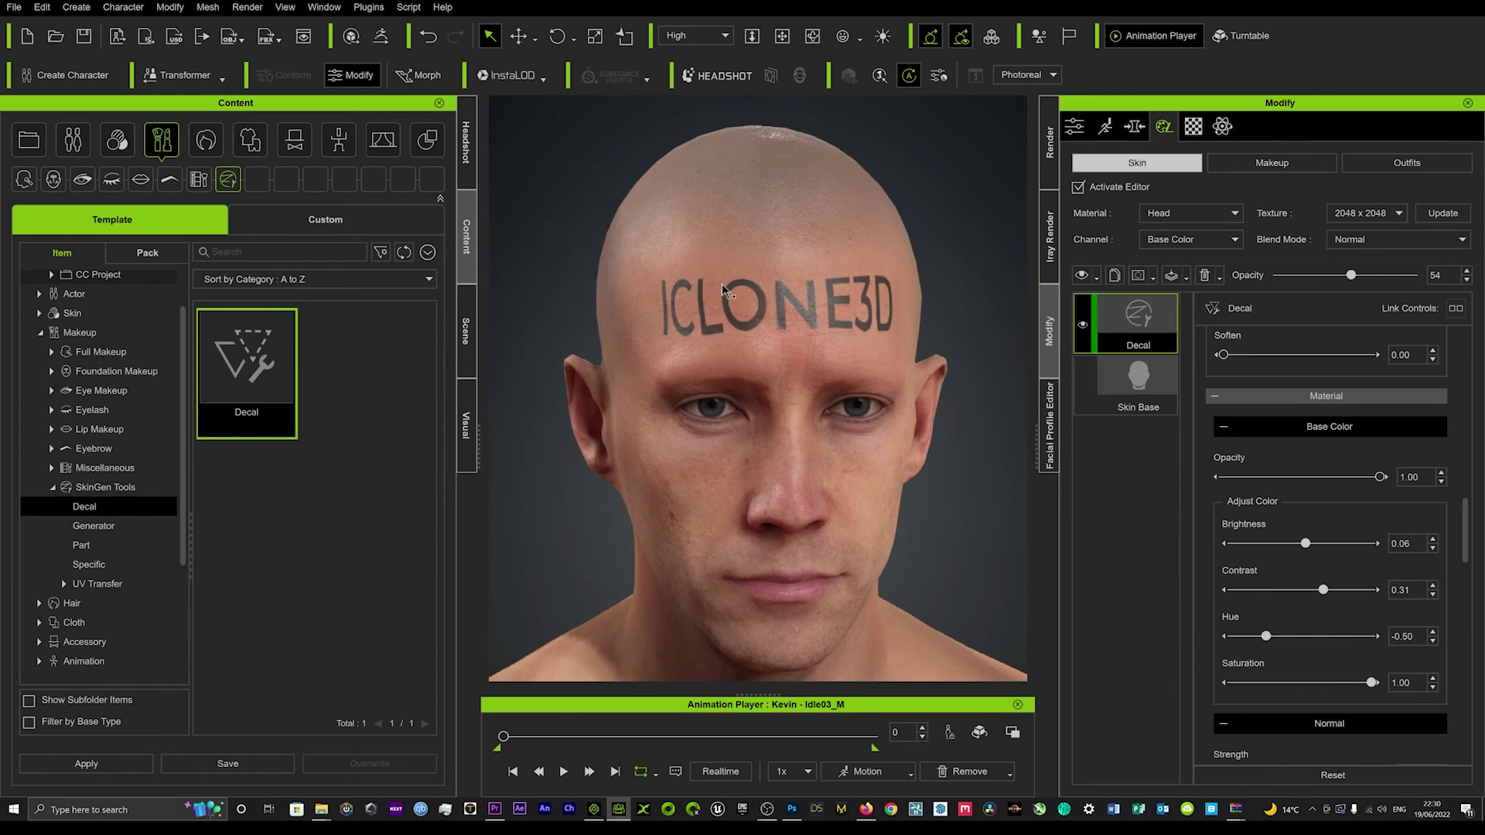
- Orbit and zoom out to a head-and-shoulders view to check the greenish tattoo
scroll(748, 274, up, 5)
scroll(748, 275, down, 3)
scroll(736, 296, up, 1)
right_drag(737, 296, 754, 334)
scroll(754, 334, down, 5)
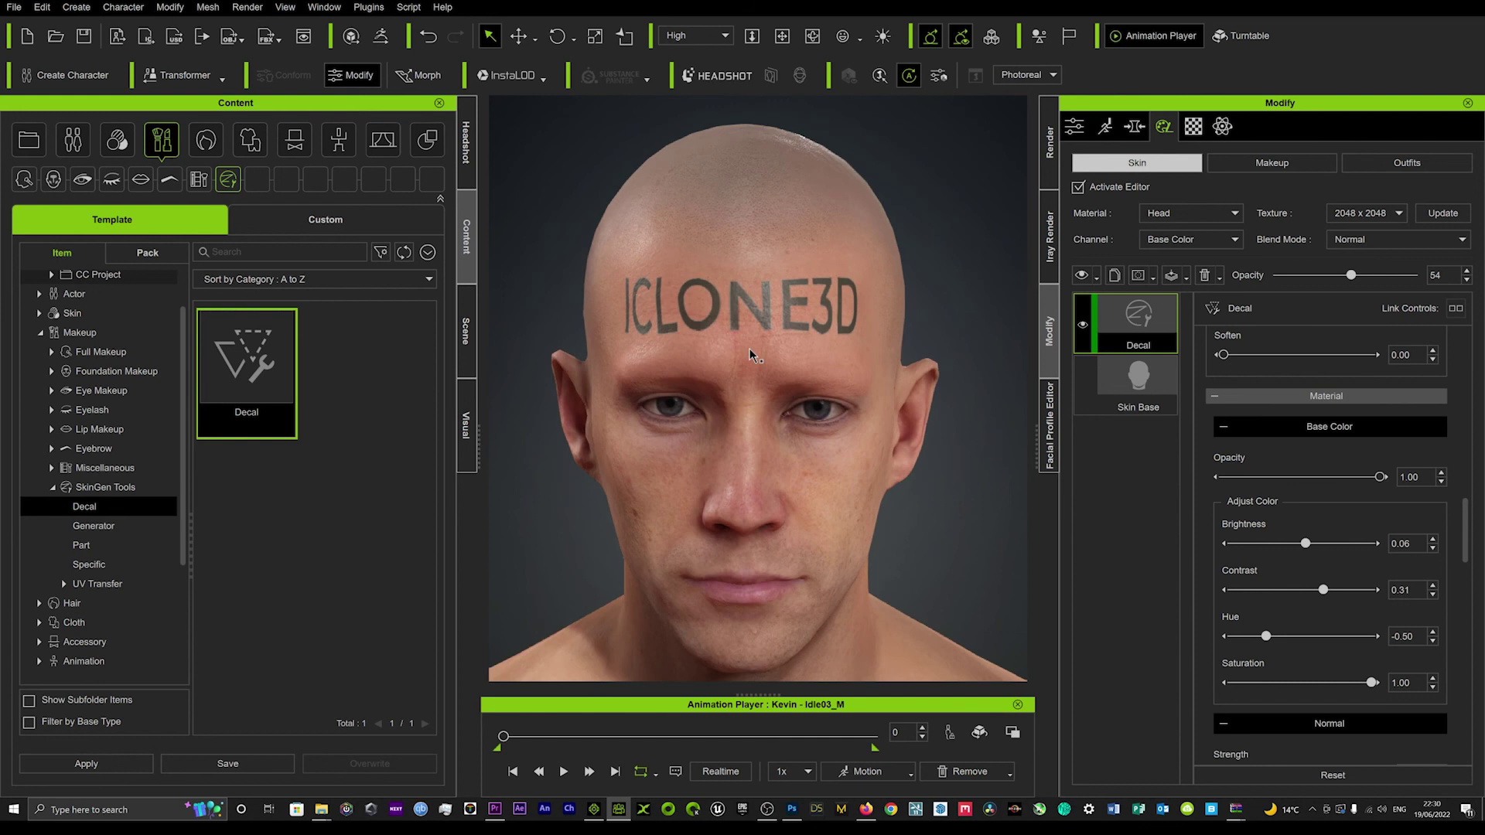
middle_drag(772, 417, 771, 357)
right_drag(771, 356, 825, 360)
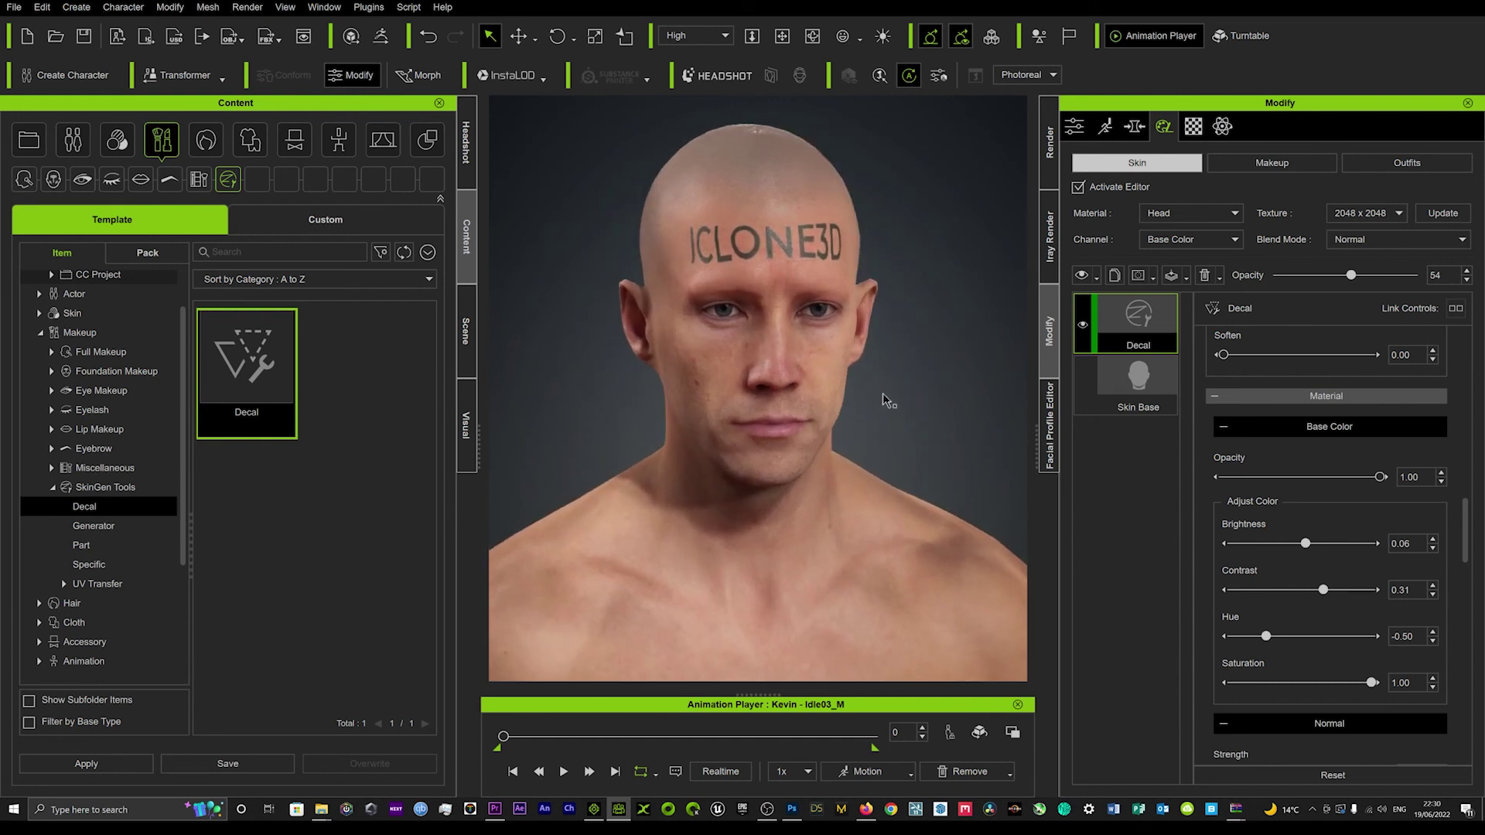